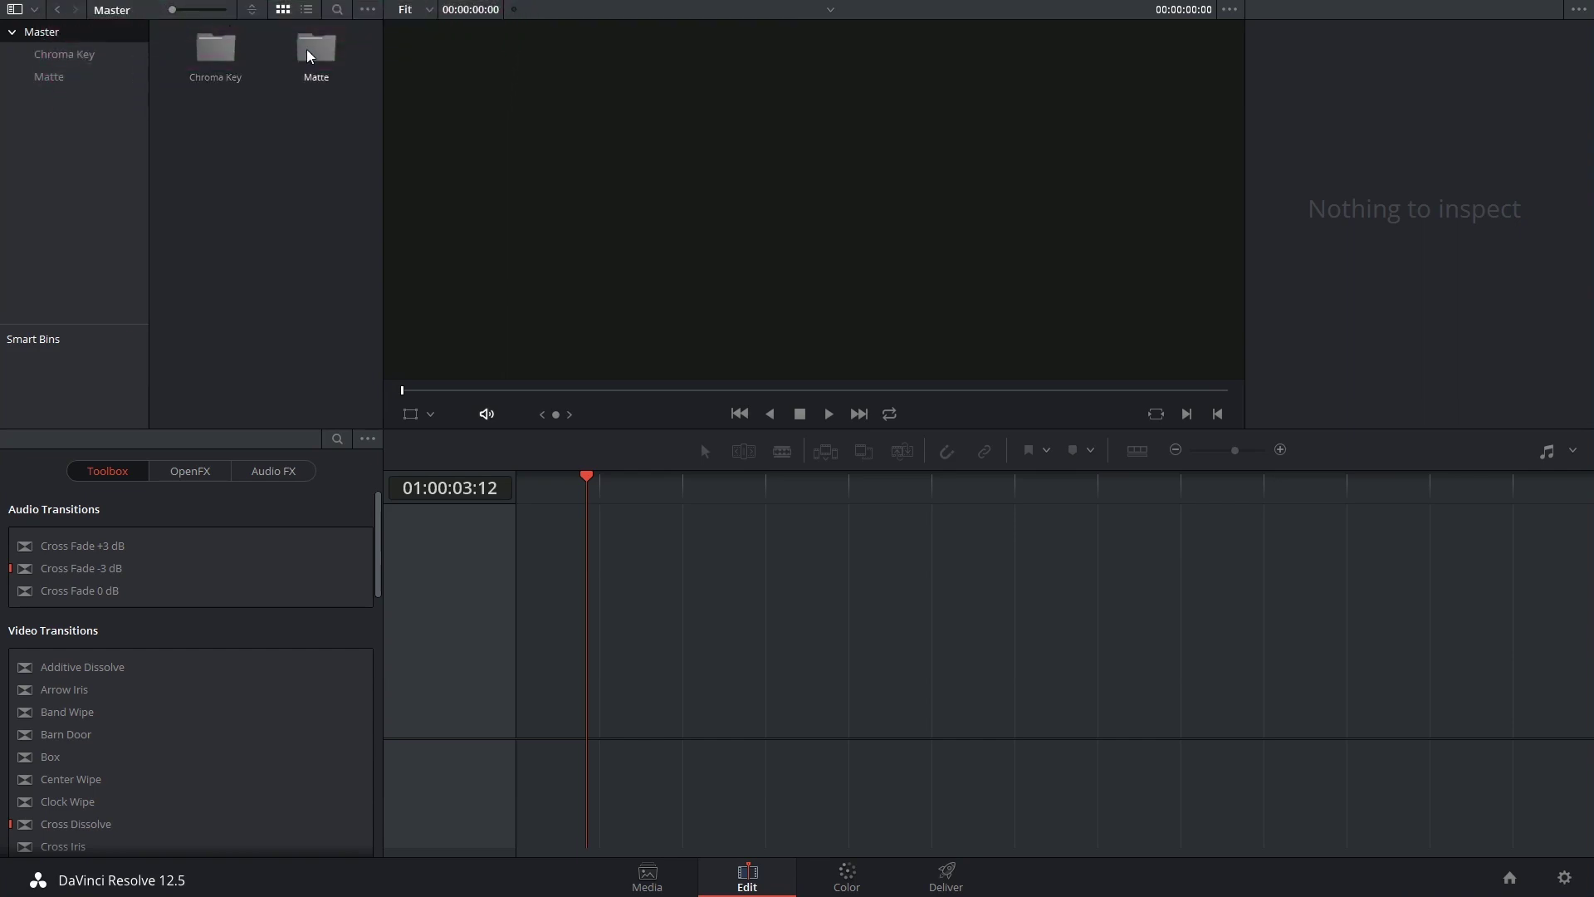
- Place both Culture Shock clips from the Matte bin on V1 and V2, parking on the TV clip
double_click(309, 55)
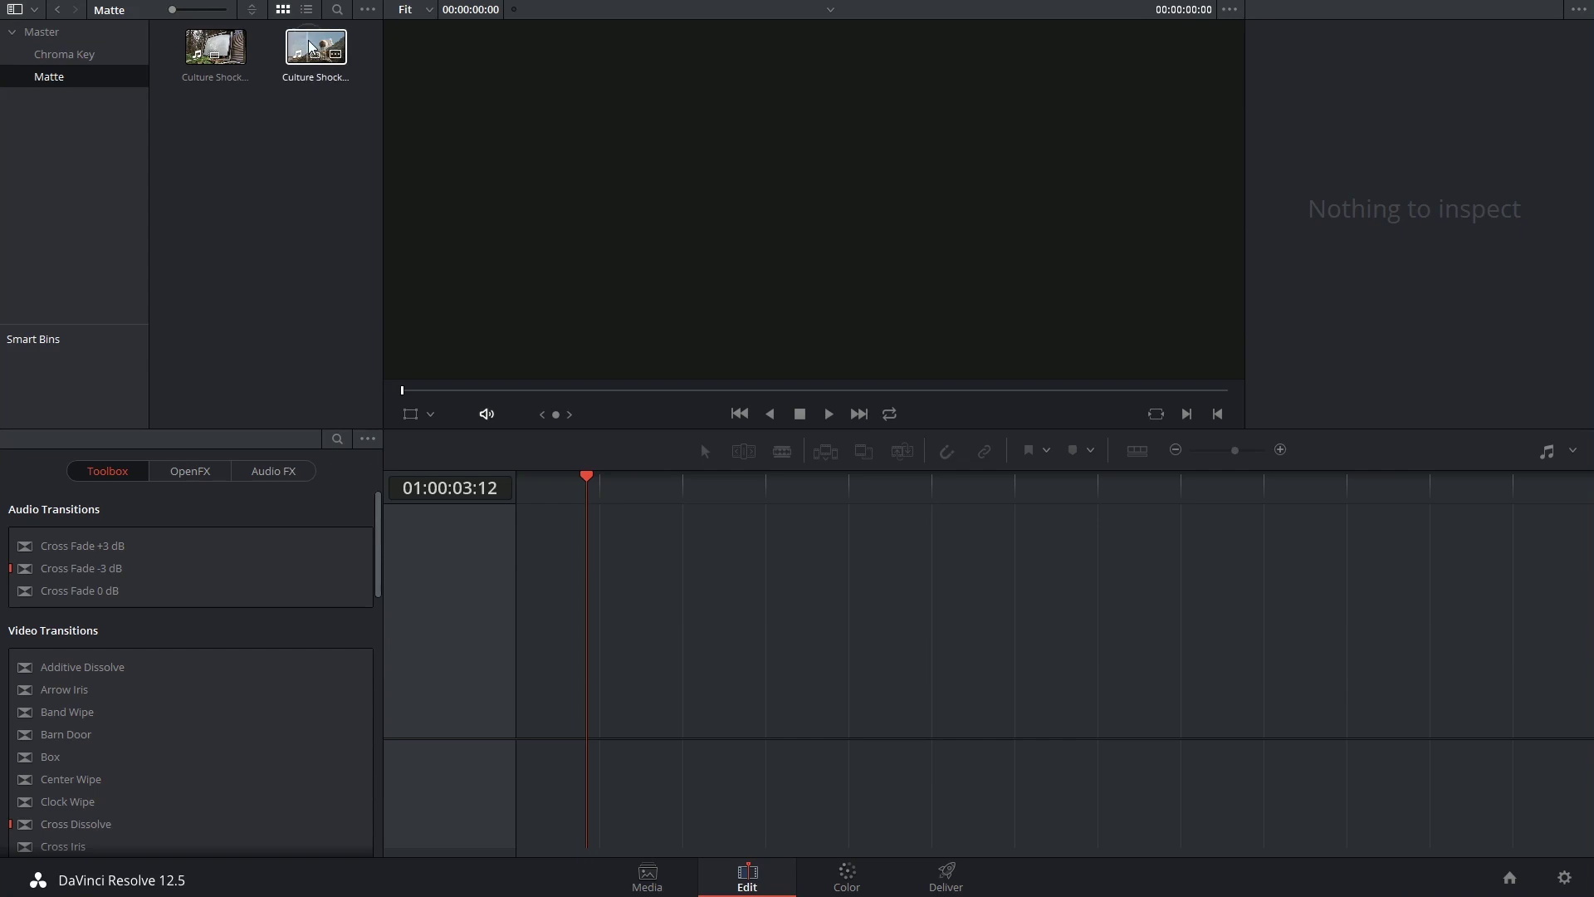
drag(309, 55, 548, 597)
drag(215, 47, 583, 611)
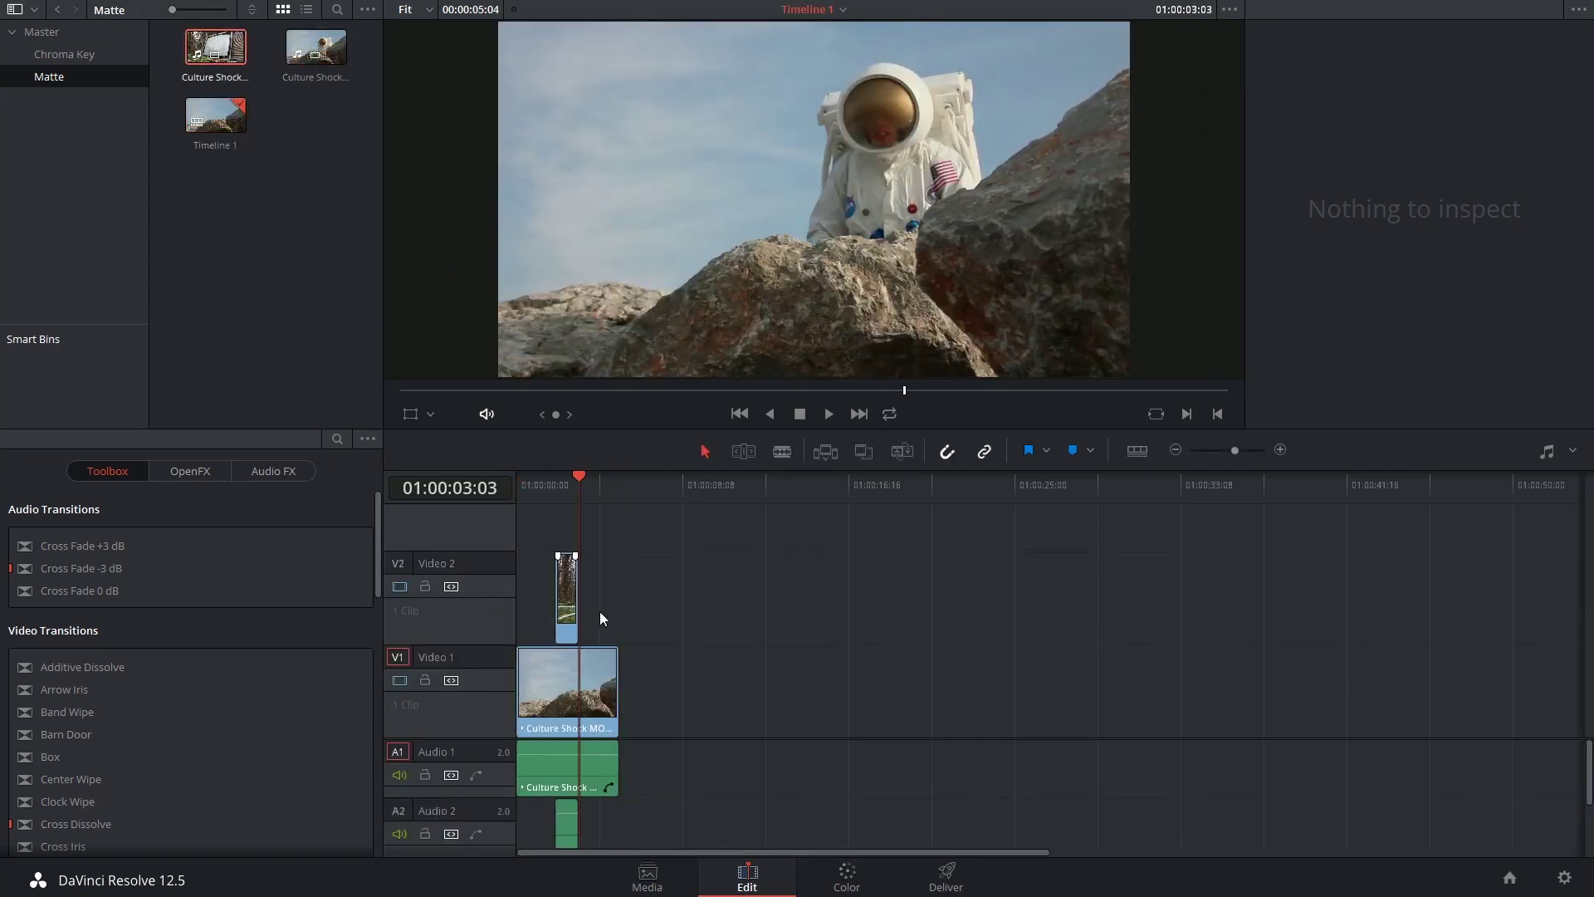
click(570, 486)
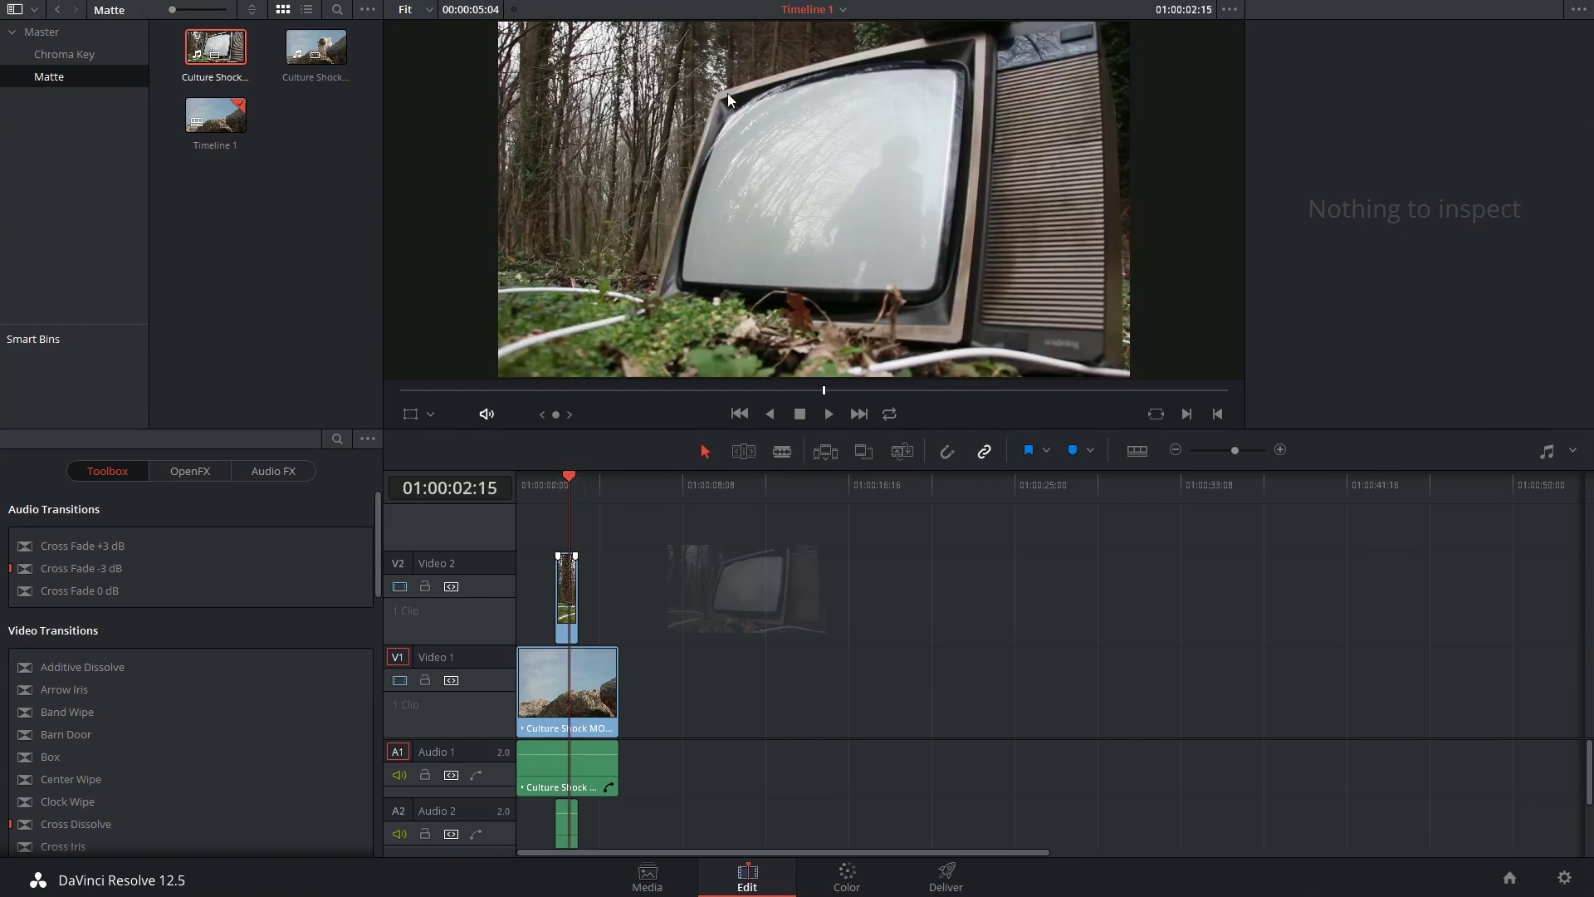
key(Left)
key(Left)
key(Left)
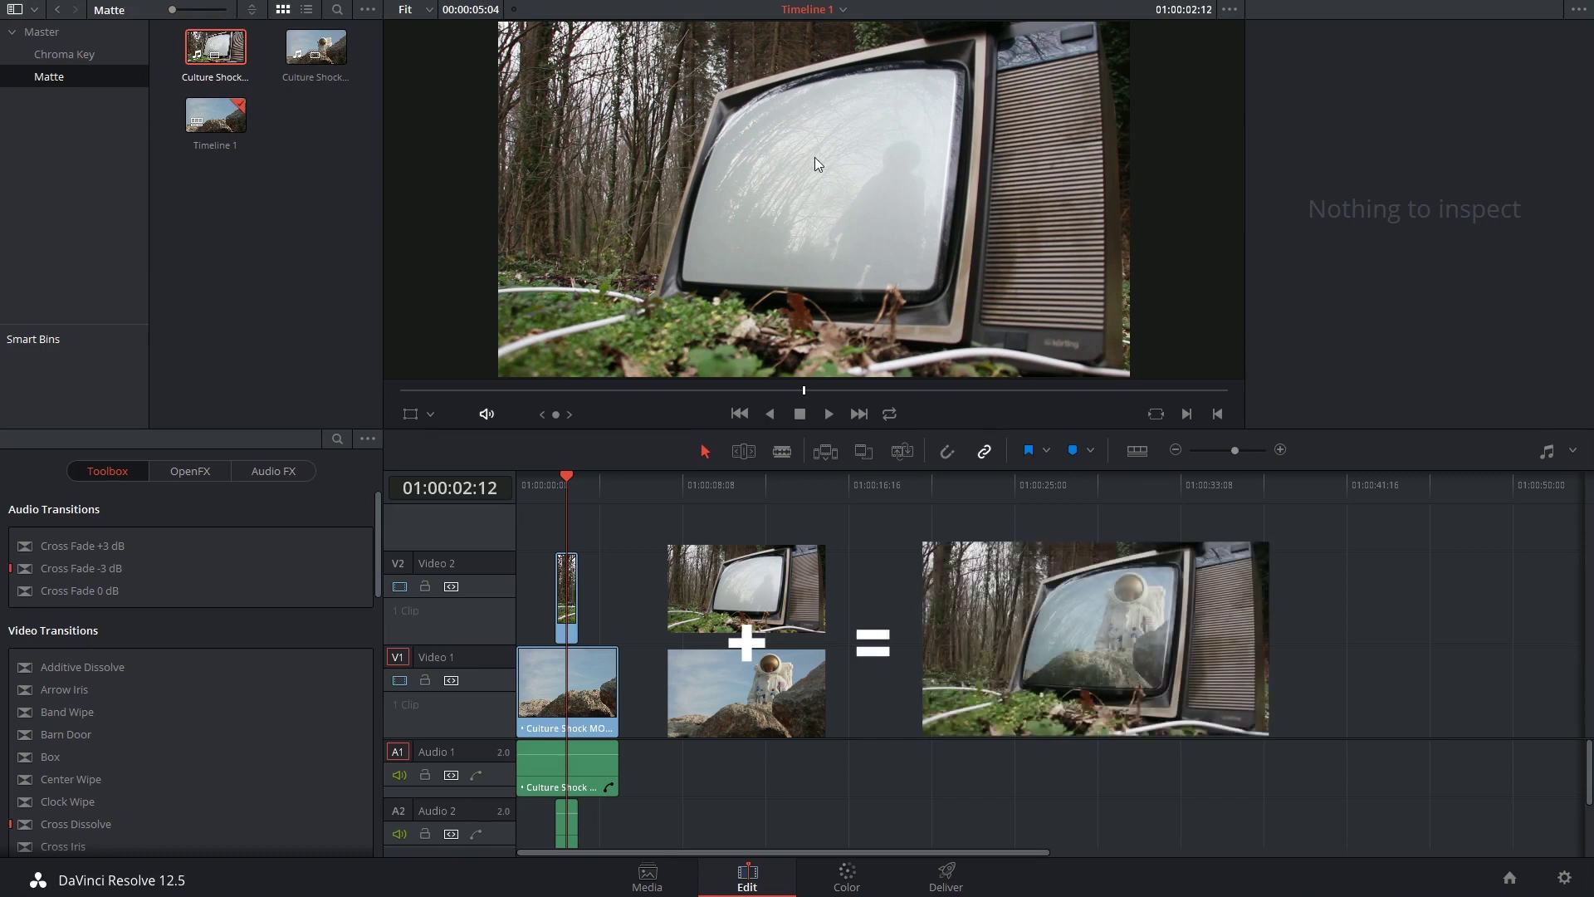
- On the Color page, select the TV clip and enable a Curve window on node 01
click(846, 883)
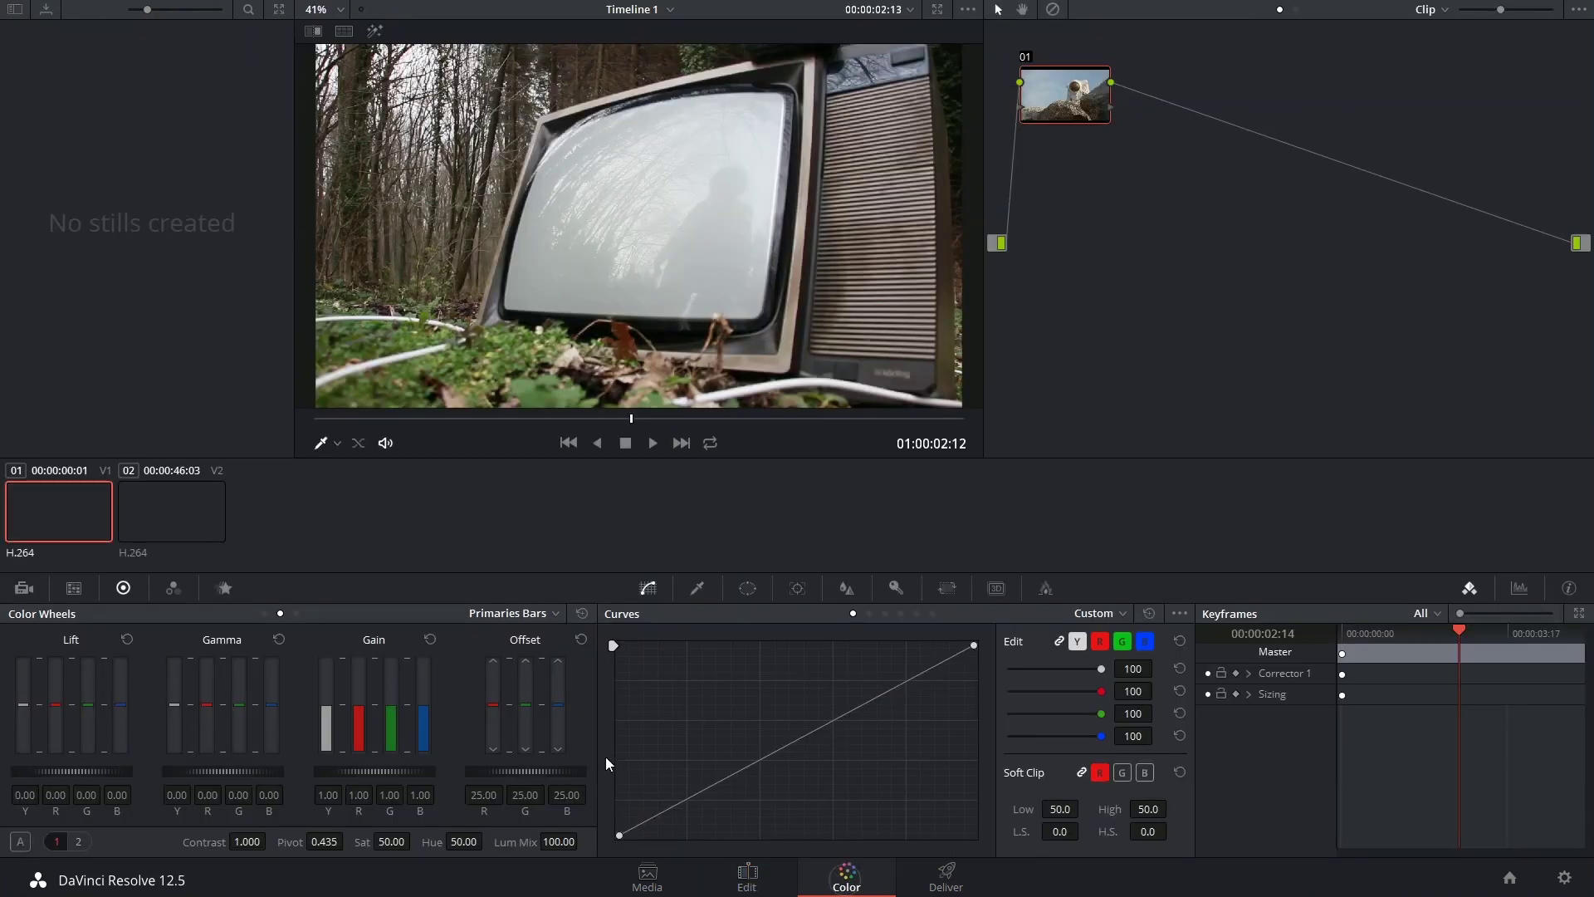
click(152, 510)
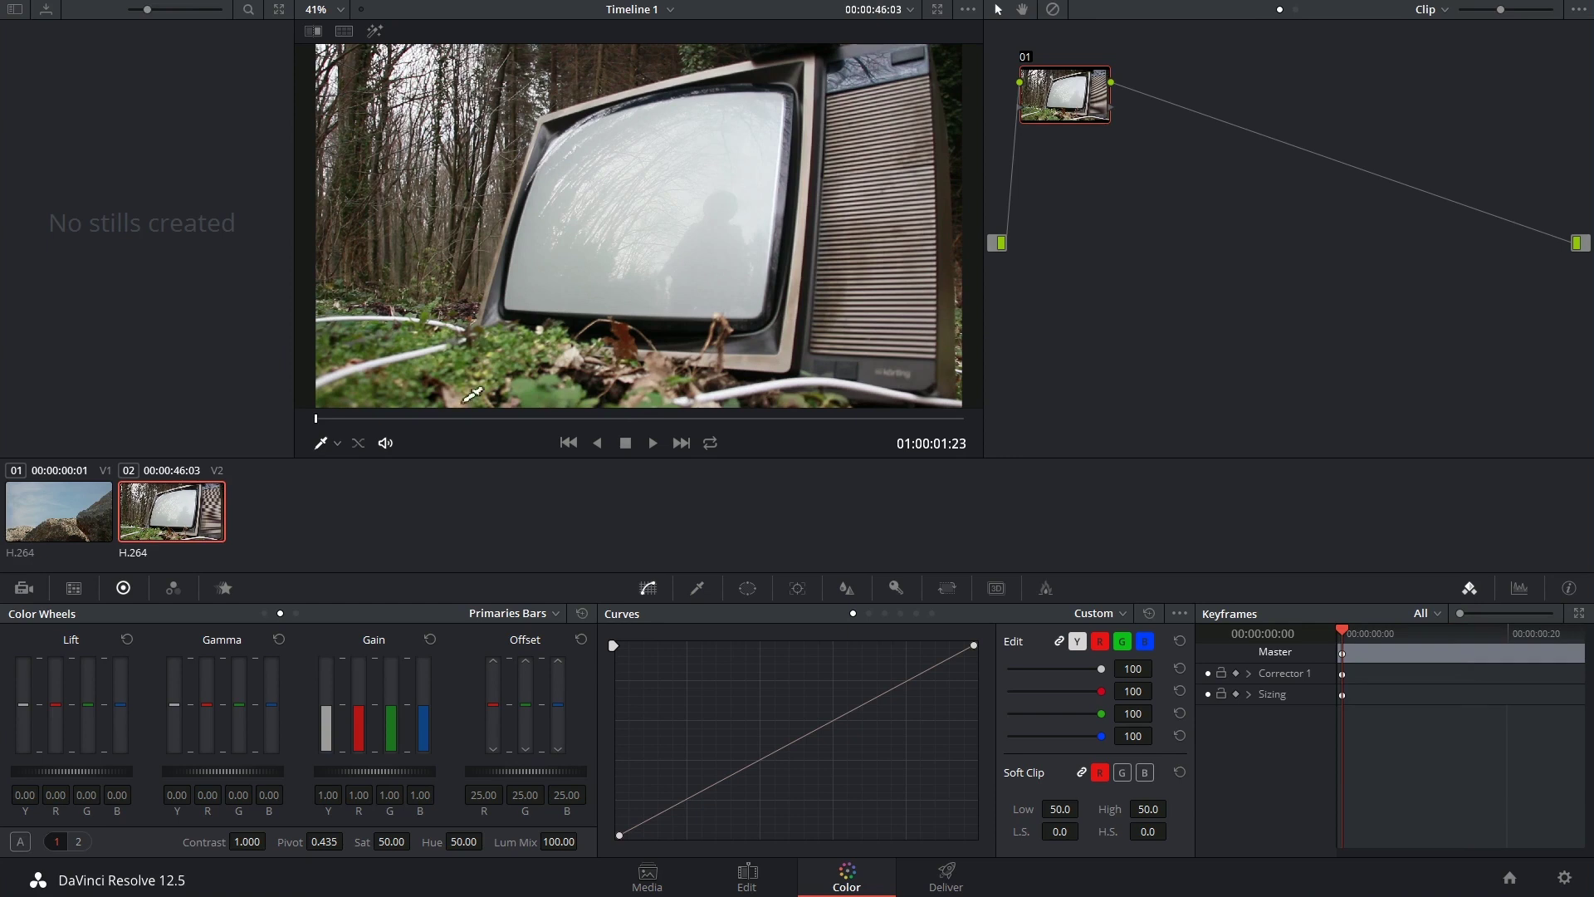
click(748, 589)
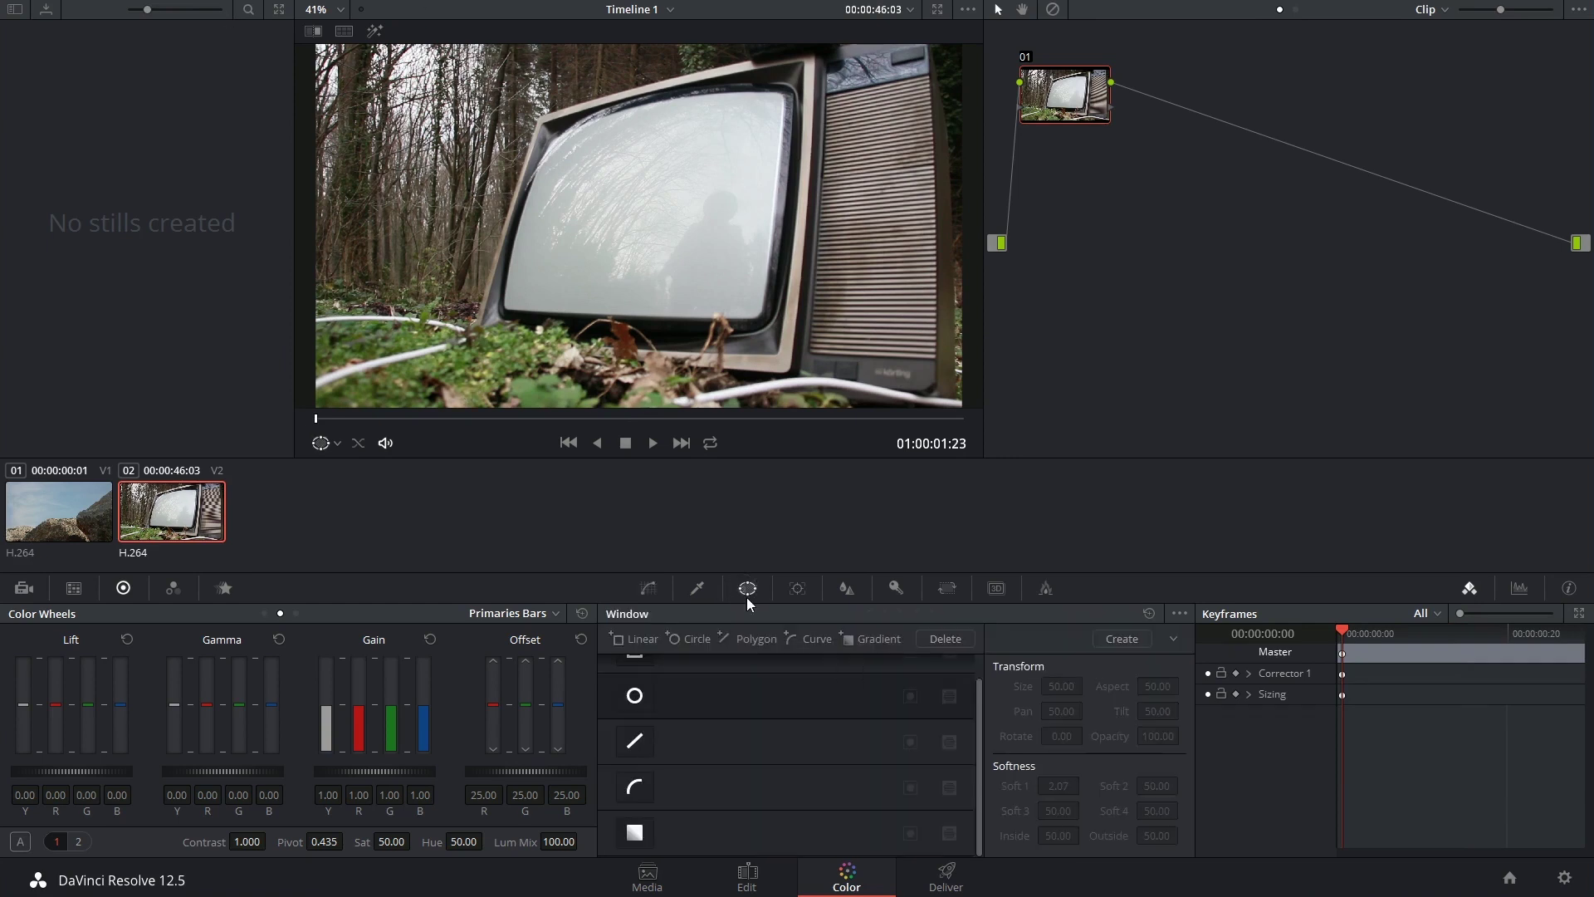
click(634, 788)
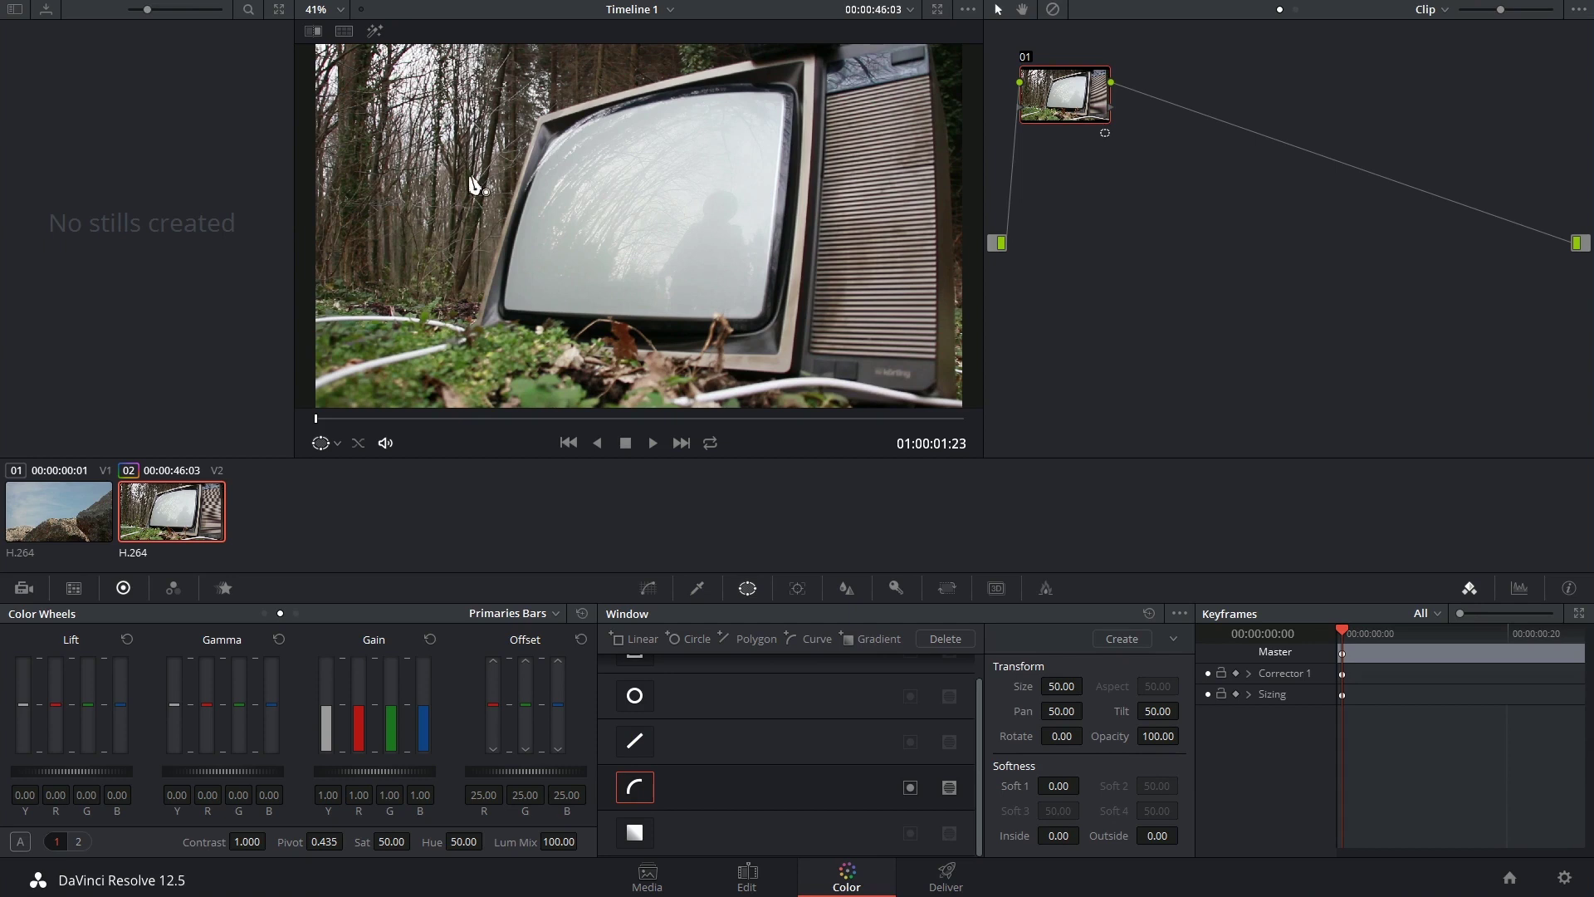
scroll(587, 202, up, 5)
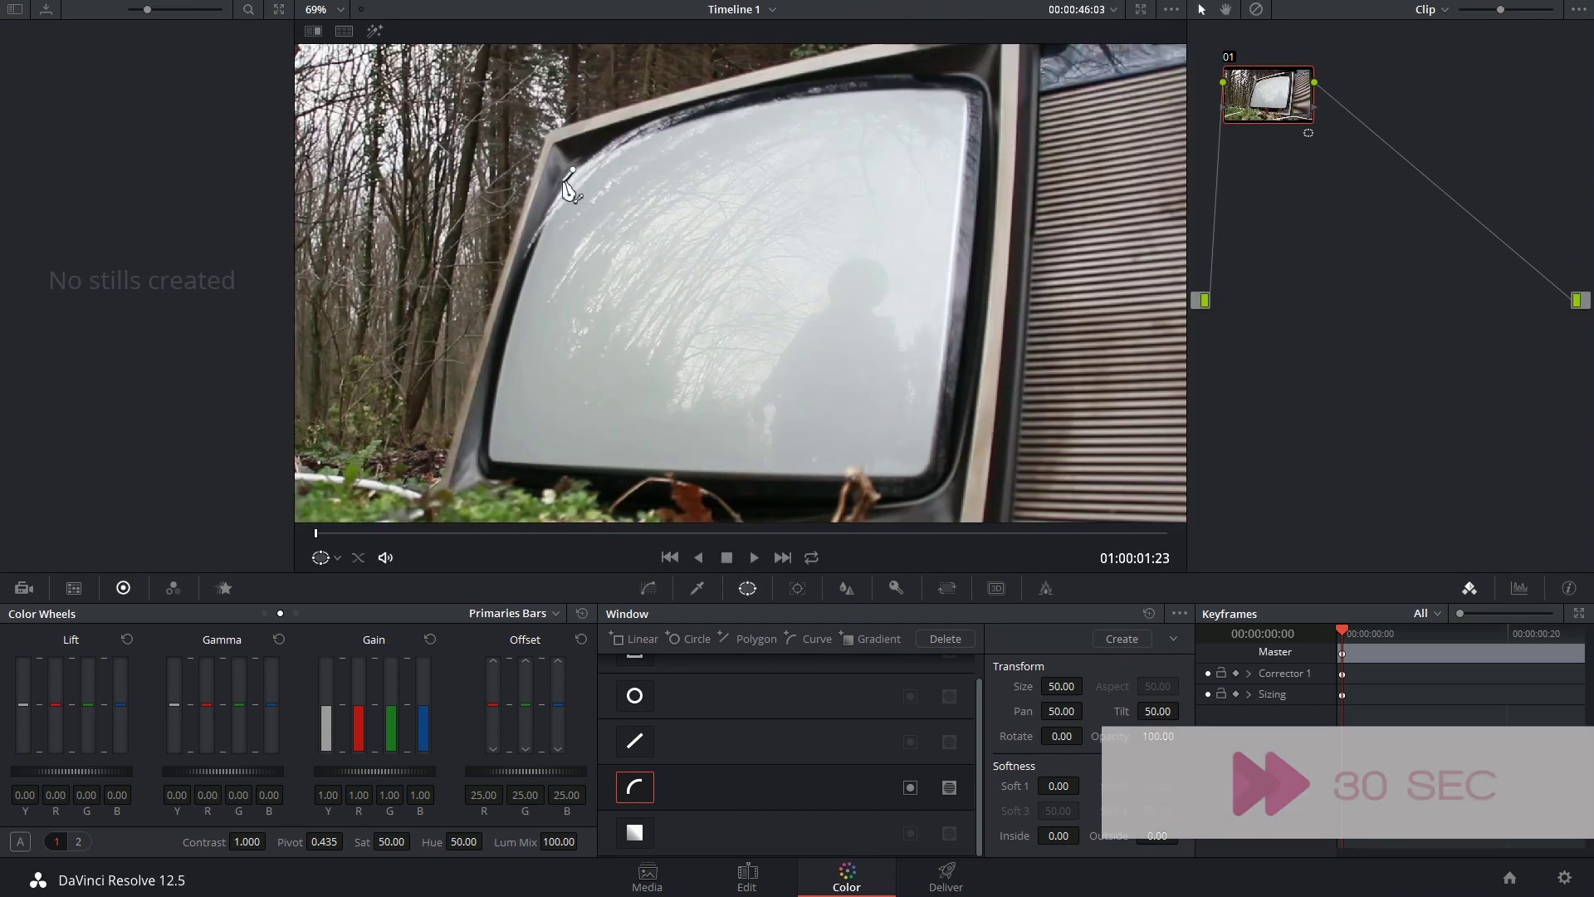
- Trace a closed curve window around the TV screen's edges and invert it
click(573, 169)
click(559, 192)
click(539, 240)
click(497, 385)
click(487, 452)
click(493, 461)
click(815, 477)
click(848, 468)
click(912, 476)
click(936, 410)
click(965, 148)
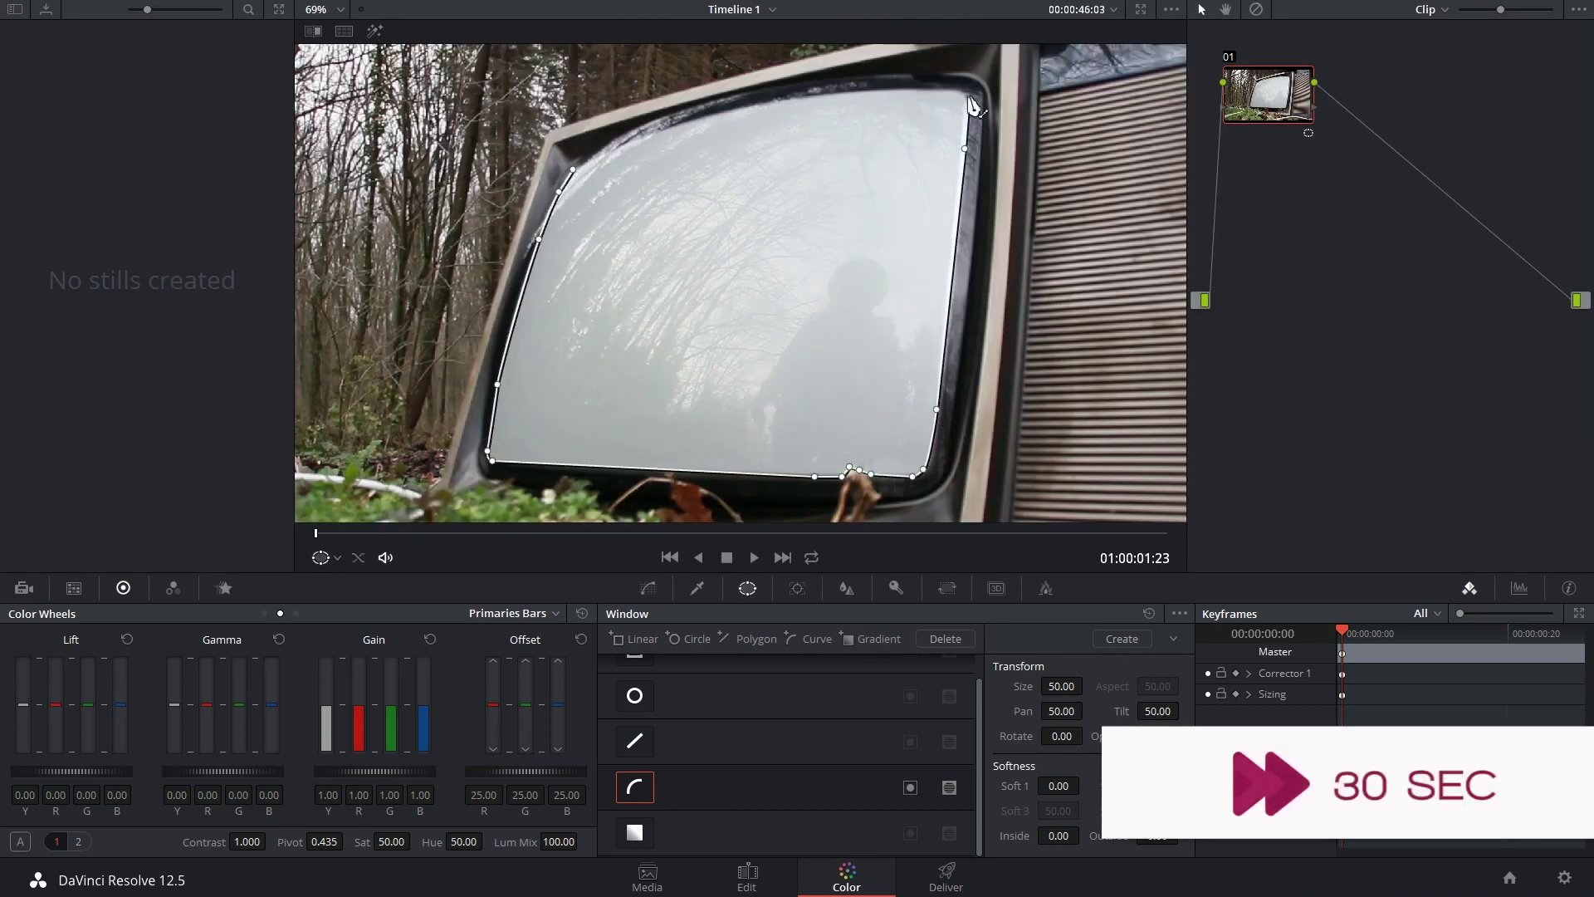
click(957, 91)
click(860, 91)
click(739, 109)
click(633, 141)
click(573, 169)
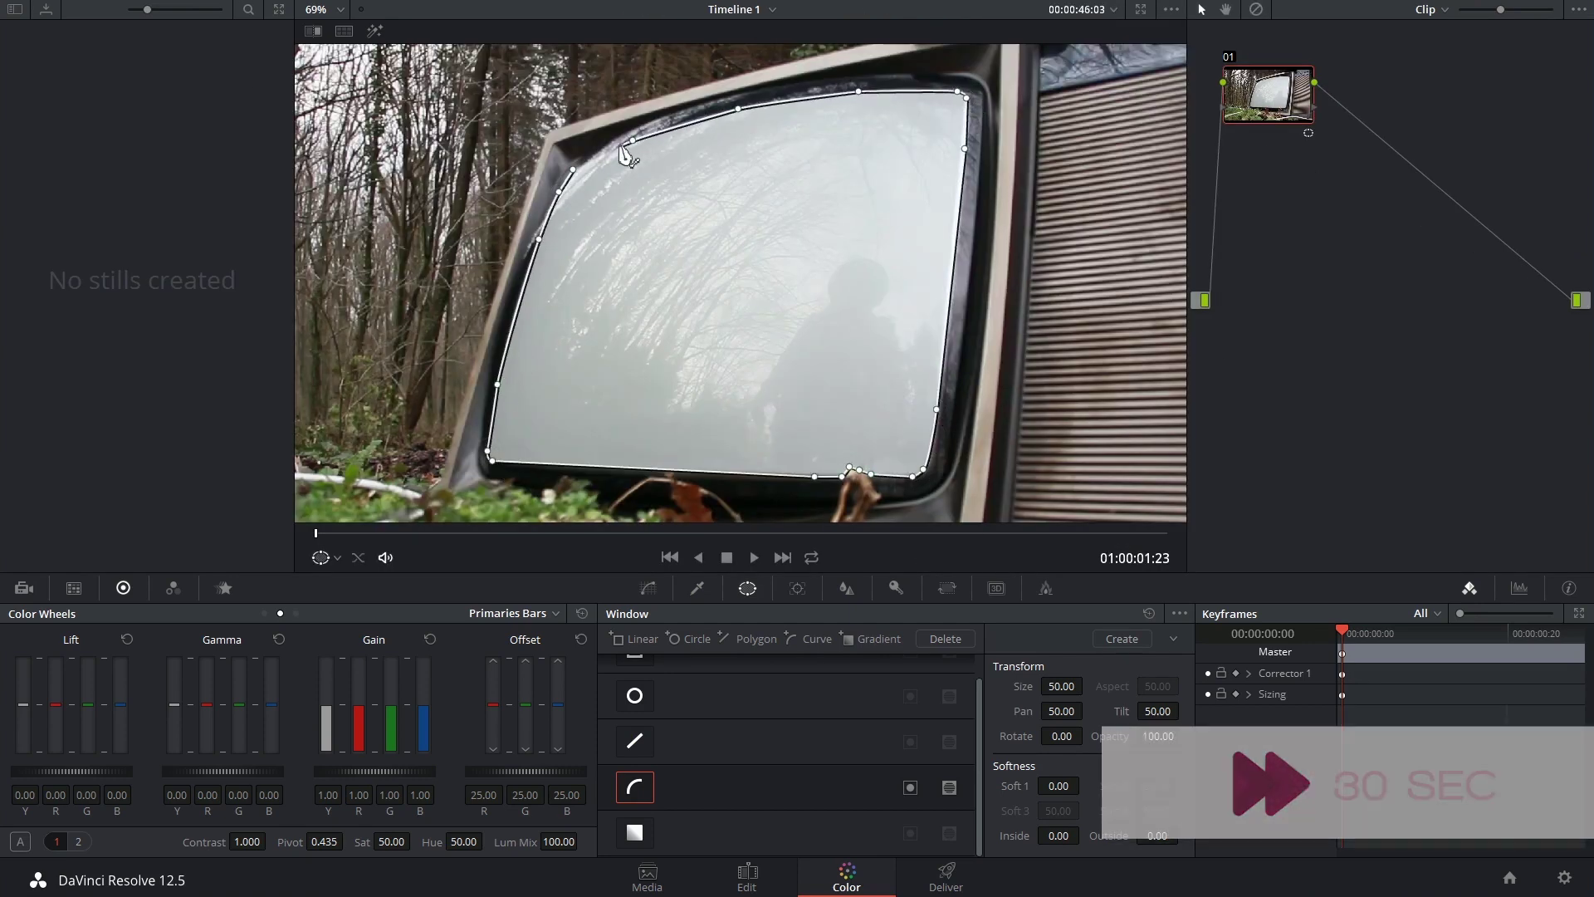
click(918, 789)
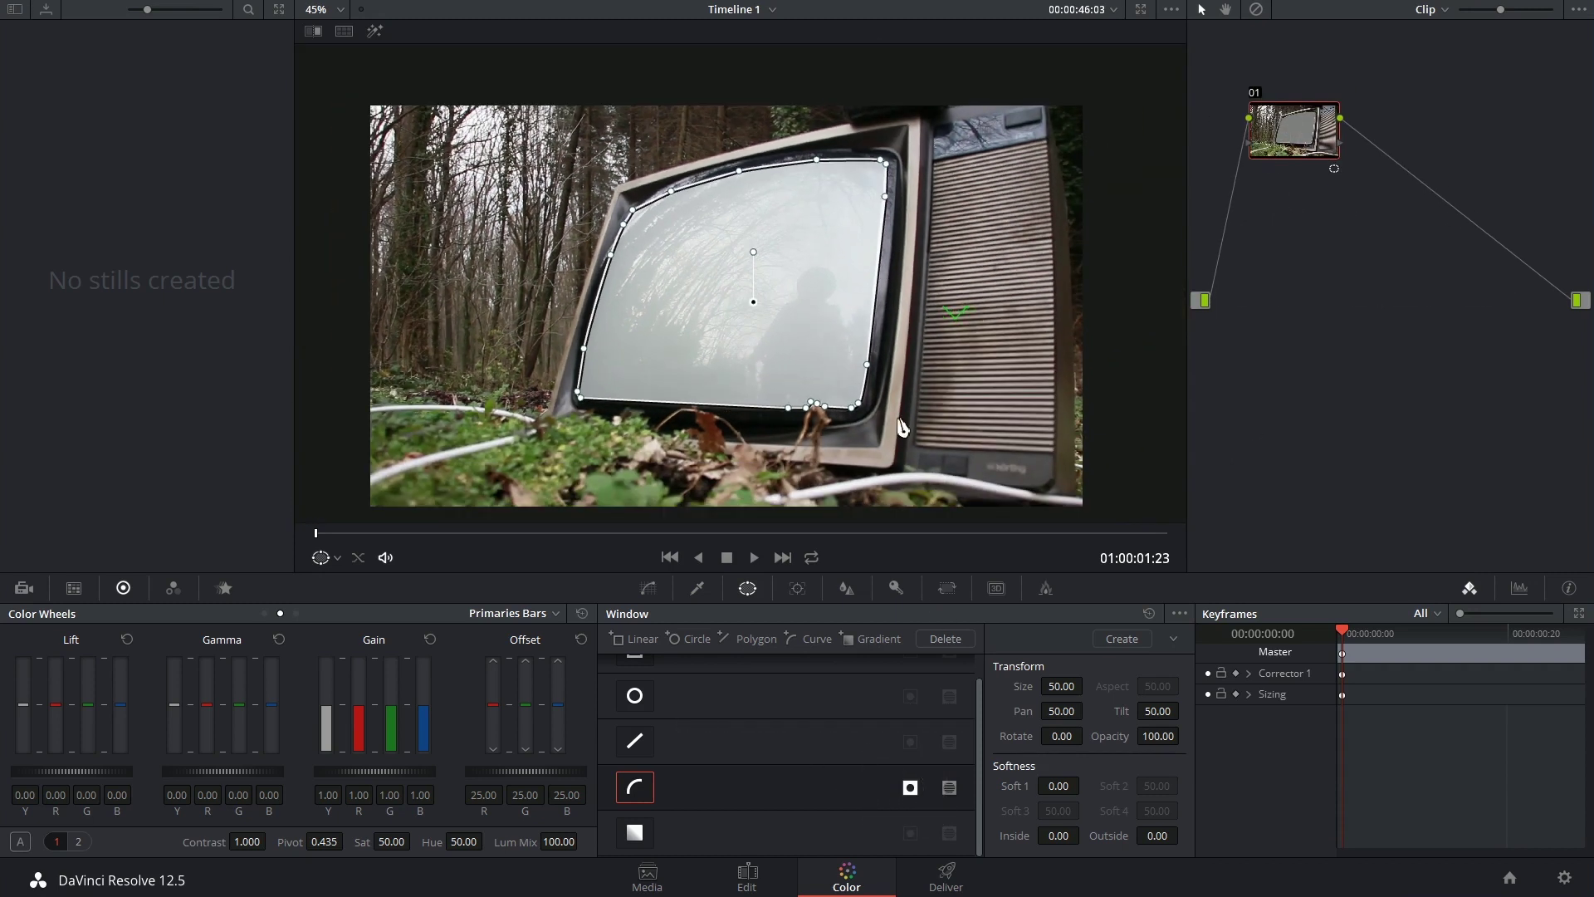
- Add an alpha output to the node graph and link node 01's key output to it
drag(1283, 116, 1287, 218)
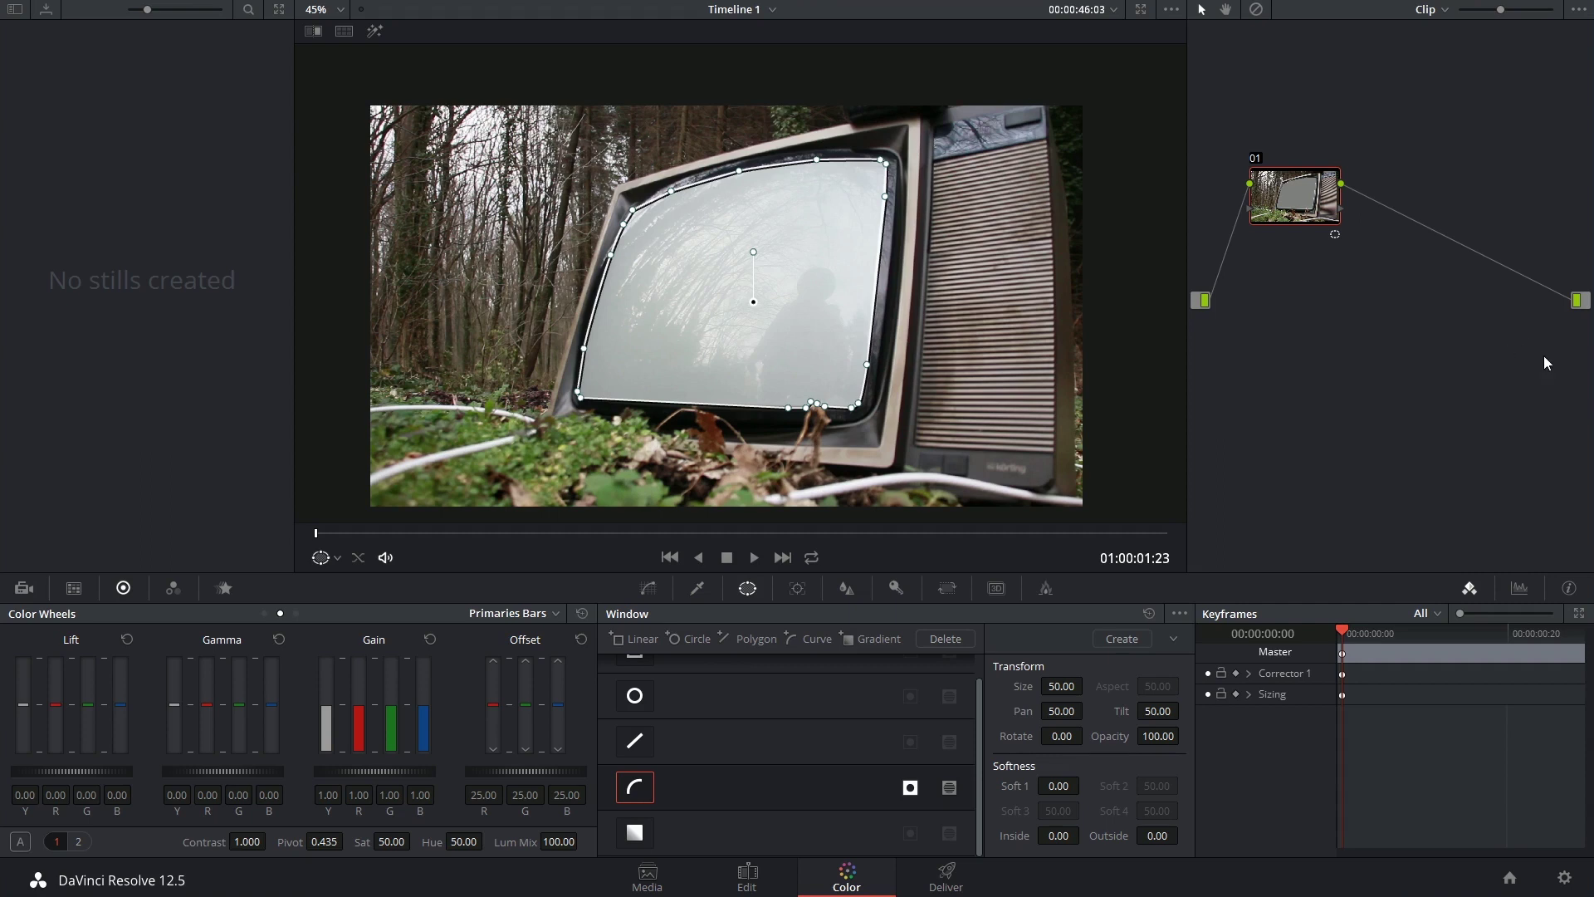
right_click(1487, 323)
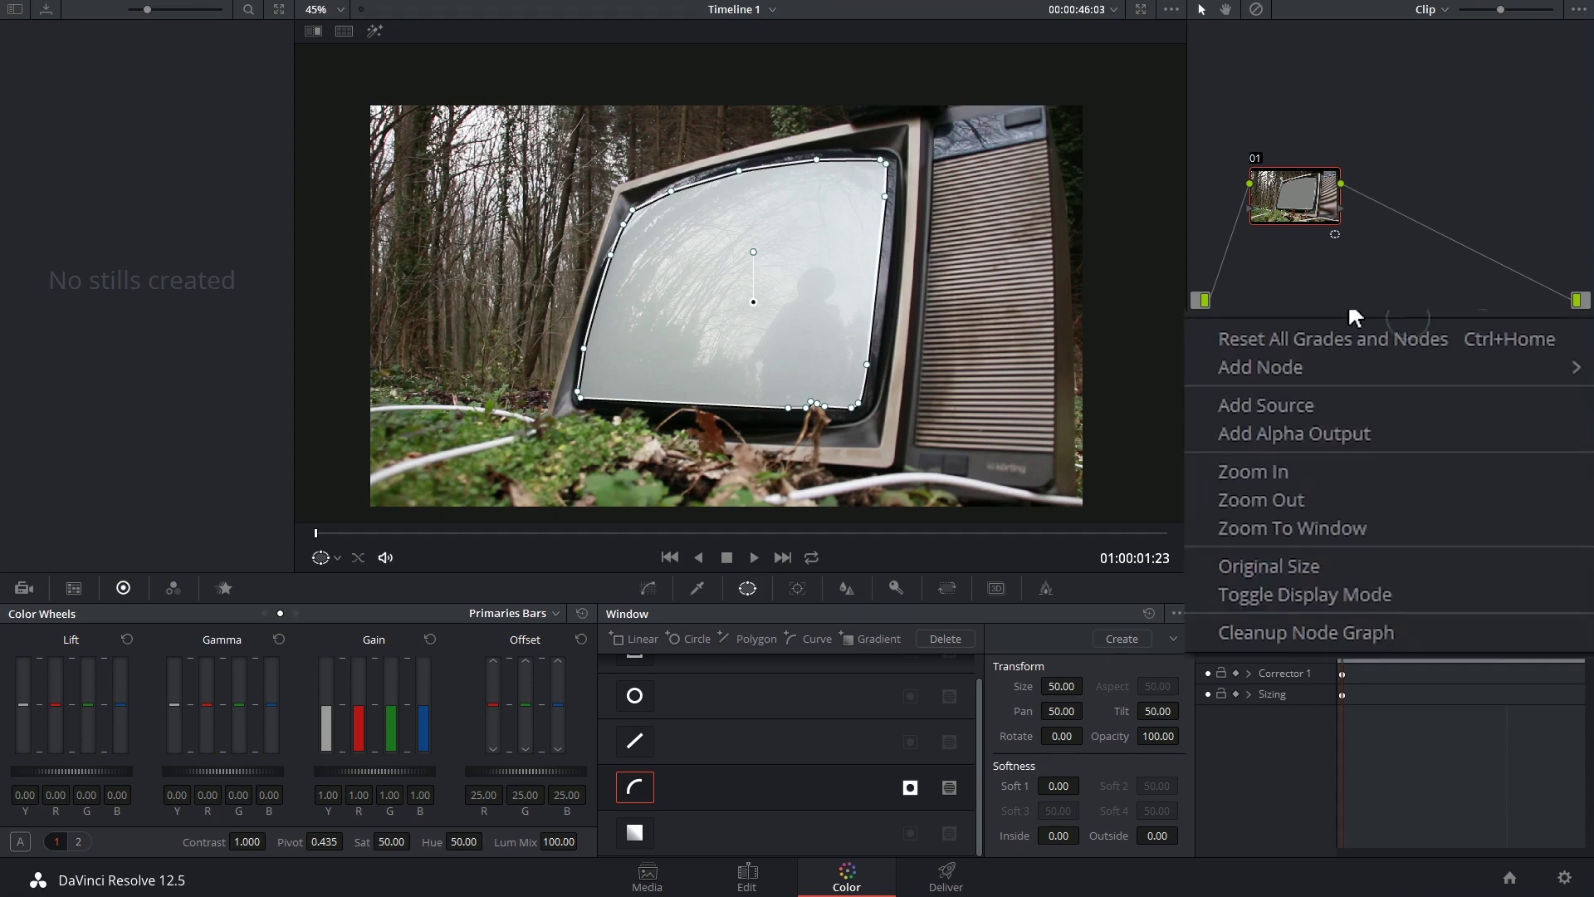
click(1332, 432)
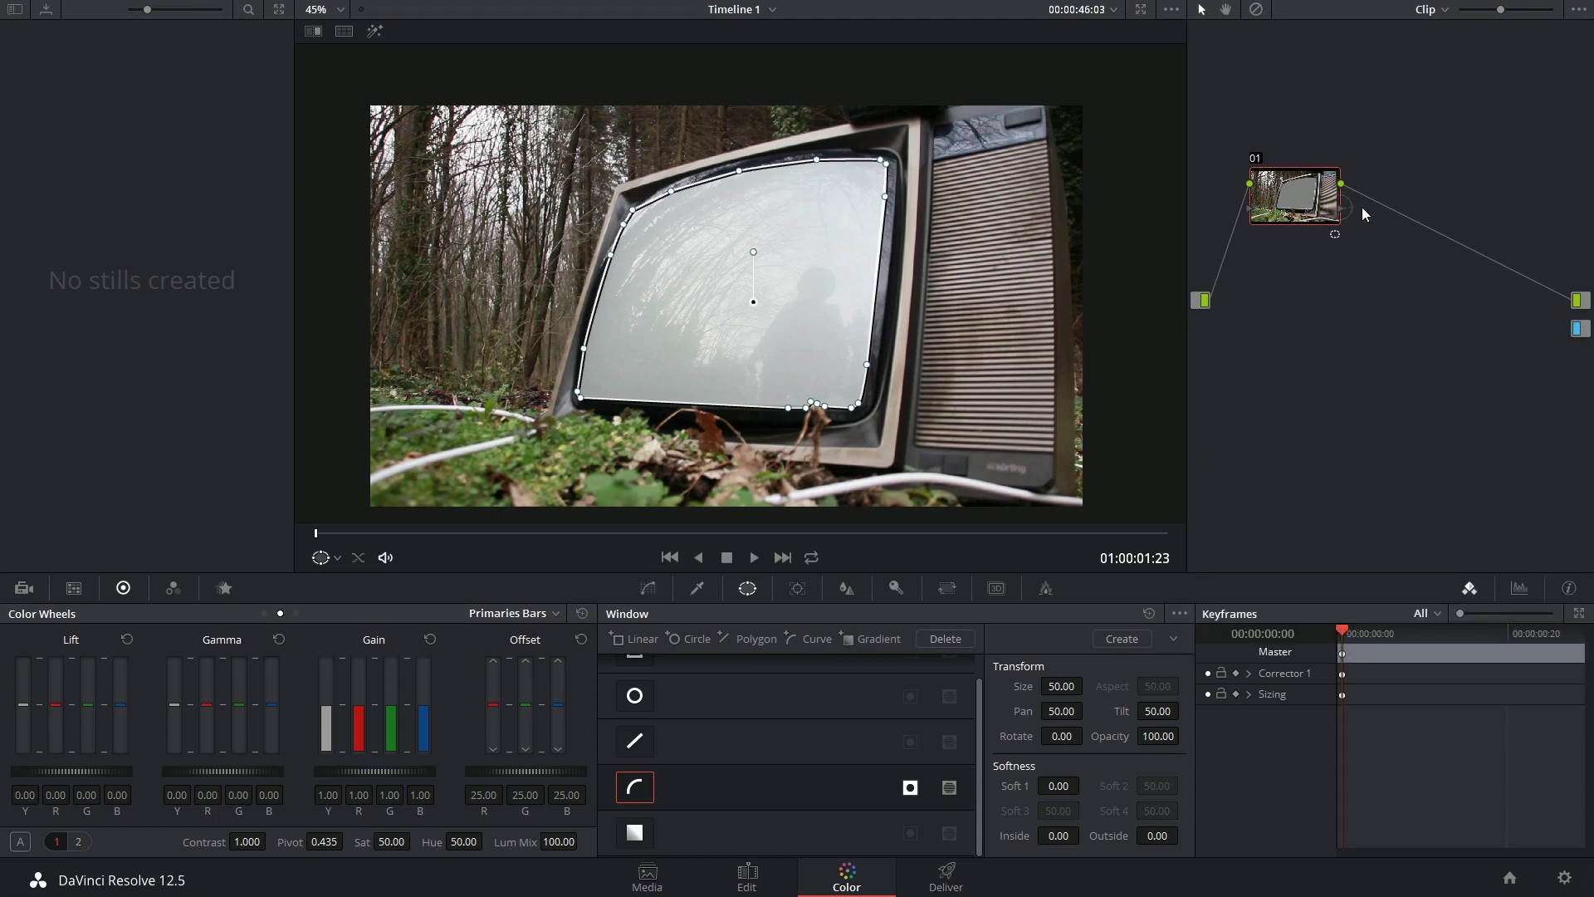
drag(1364, 214, 1385, 233)
drag(1580, 336, 1579, 332)
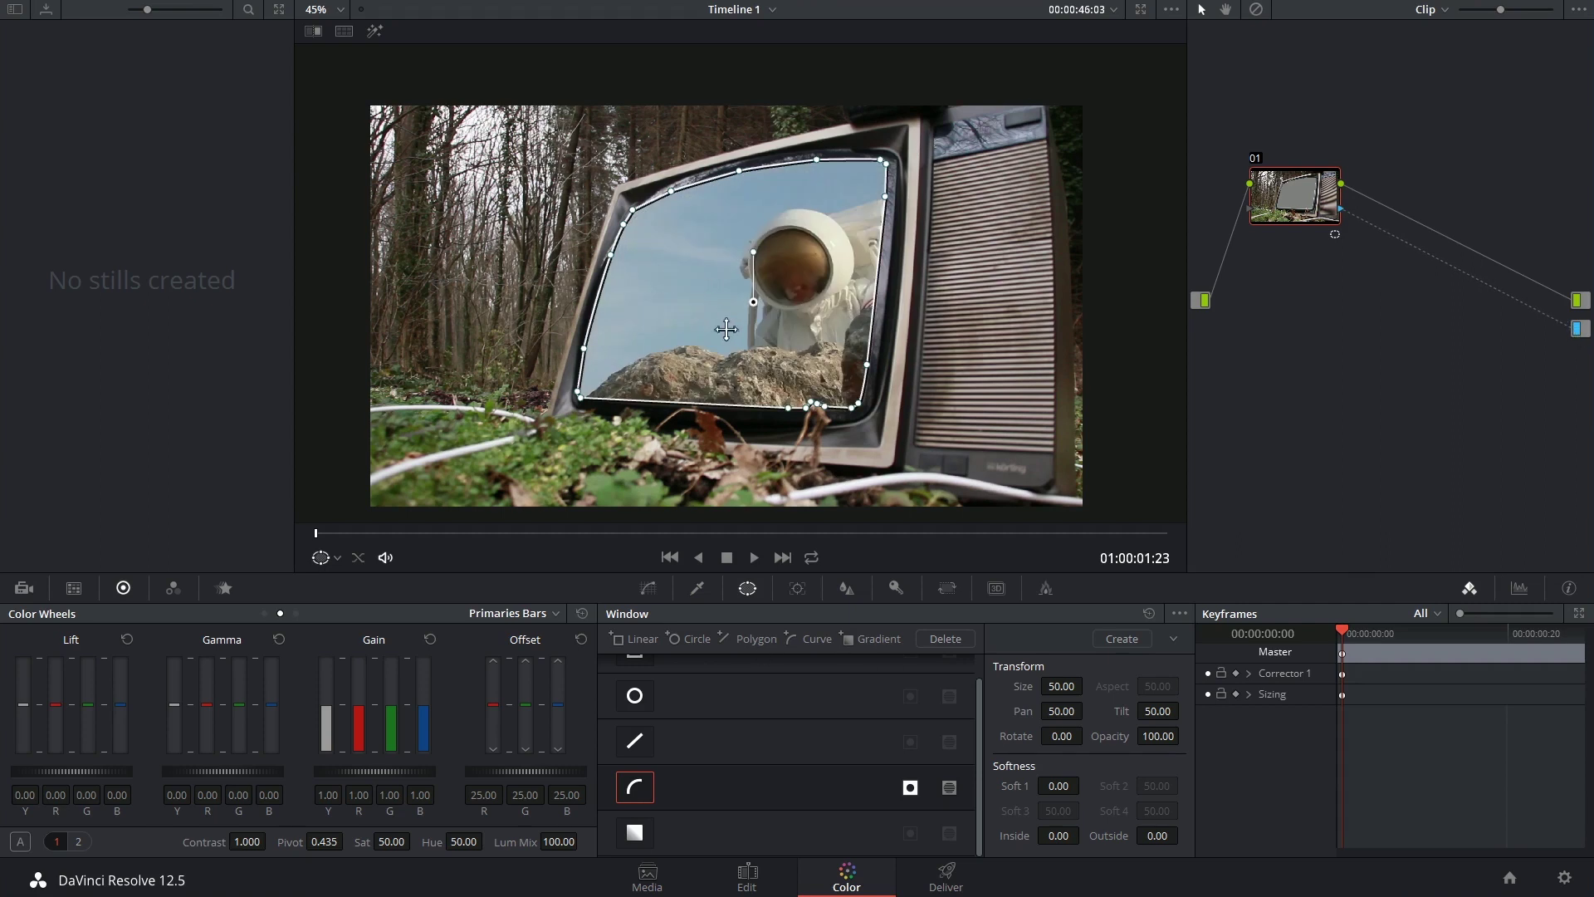
- Add outside node 02 and a Key Mixer fed by node 01's key, then arrange the nodes
key(alt+f)
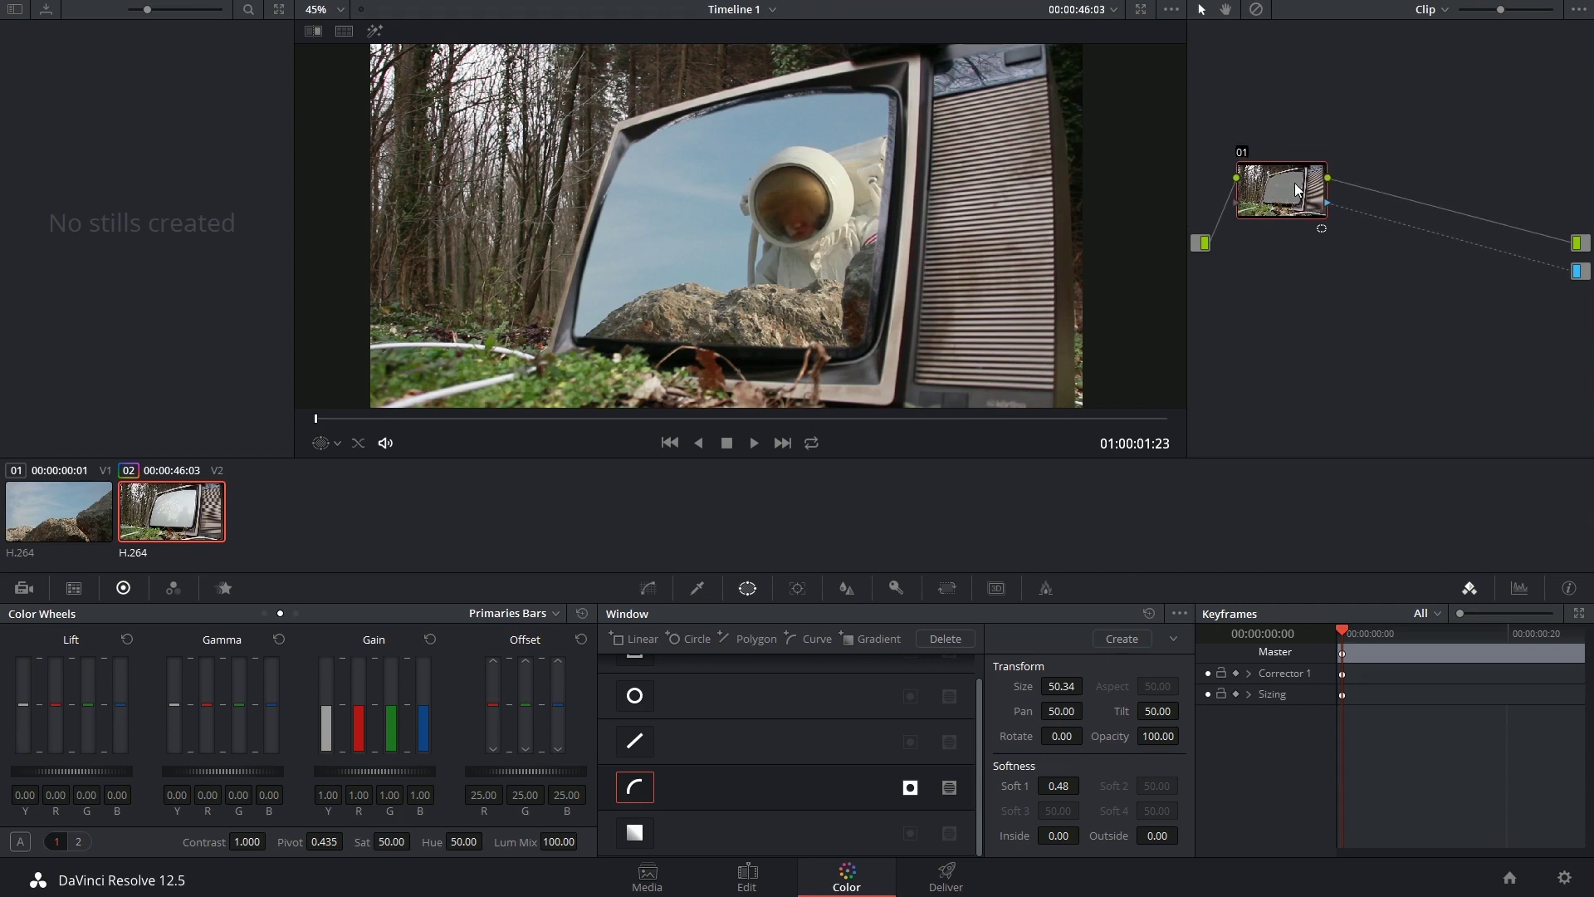
key(alt+o)
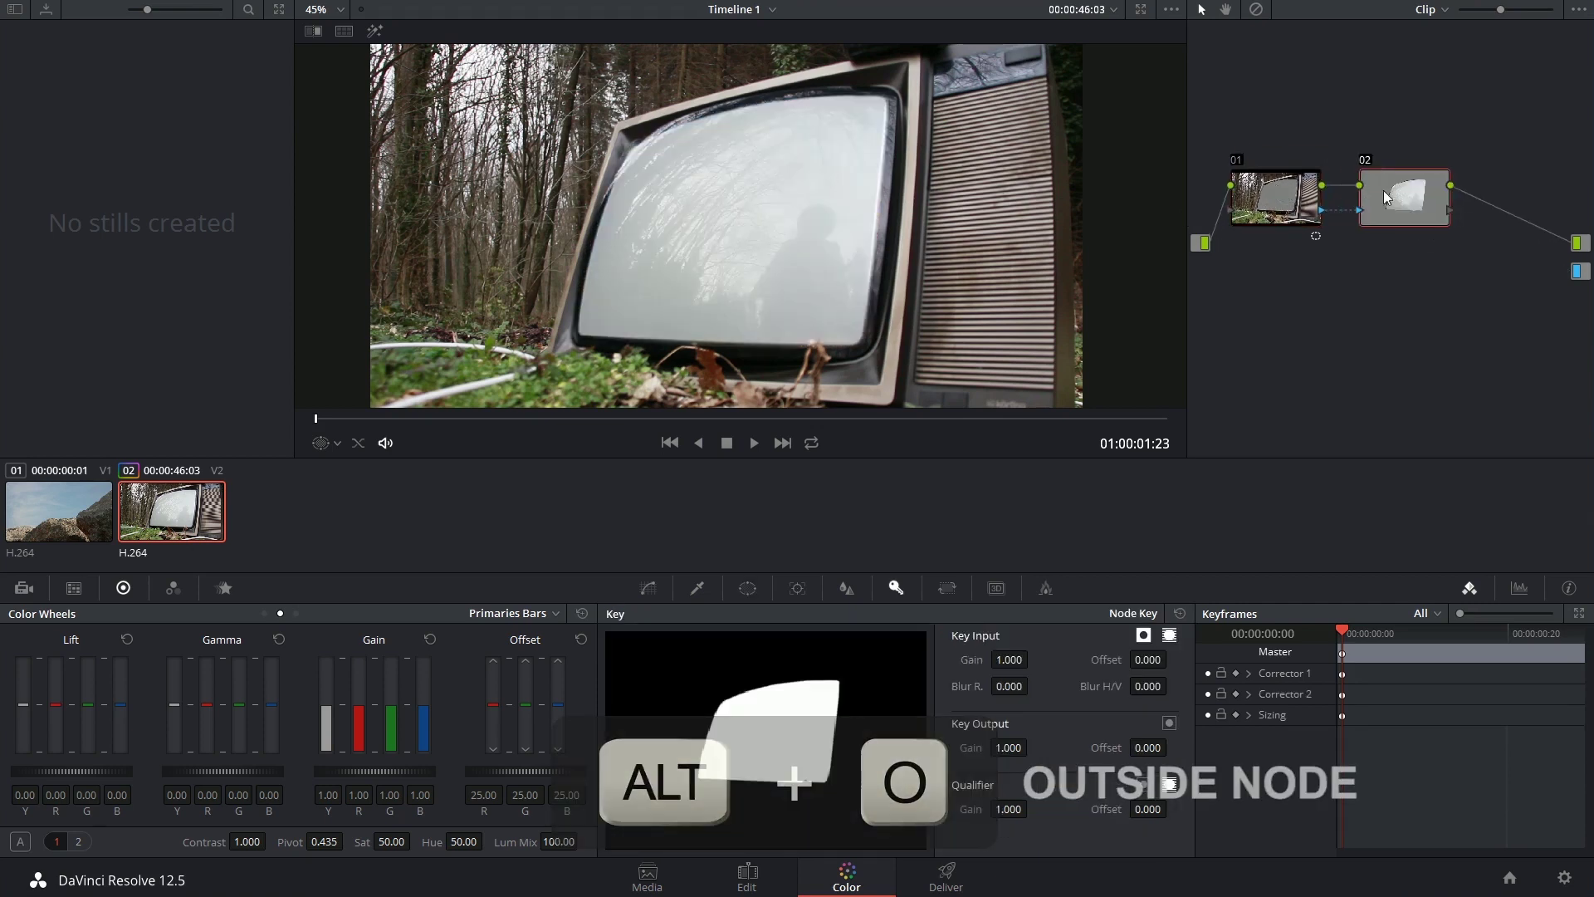
right_click(1247, 301)
mouse_move(1298, 345)
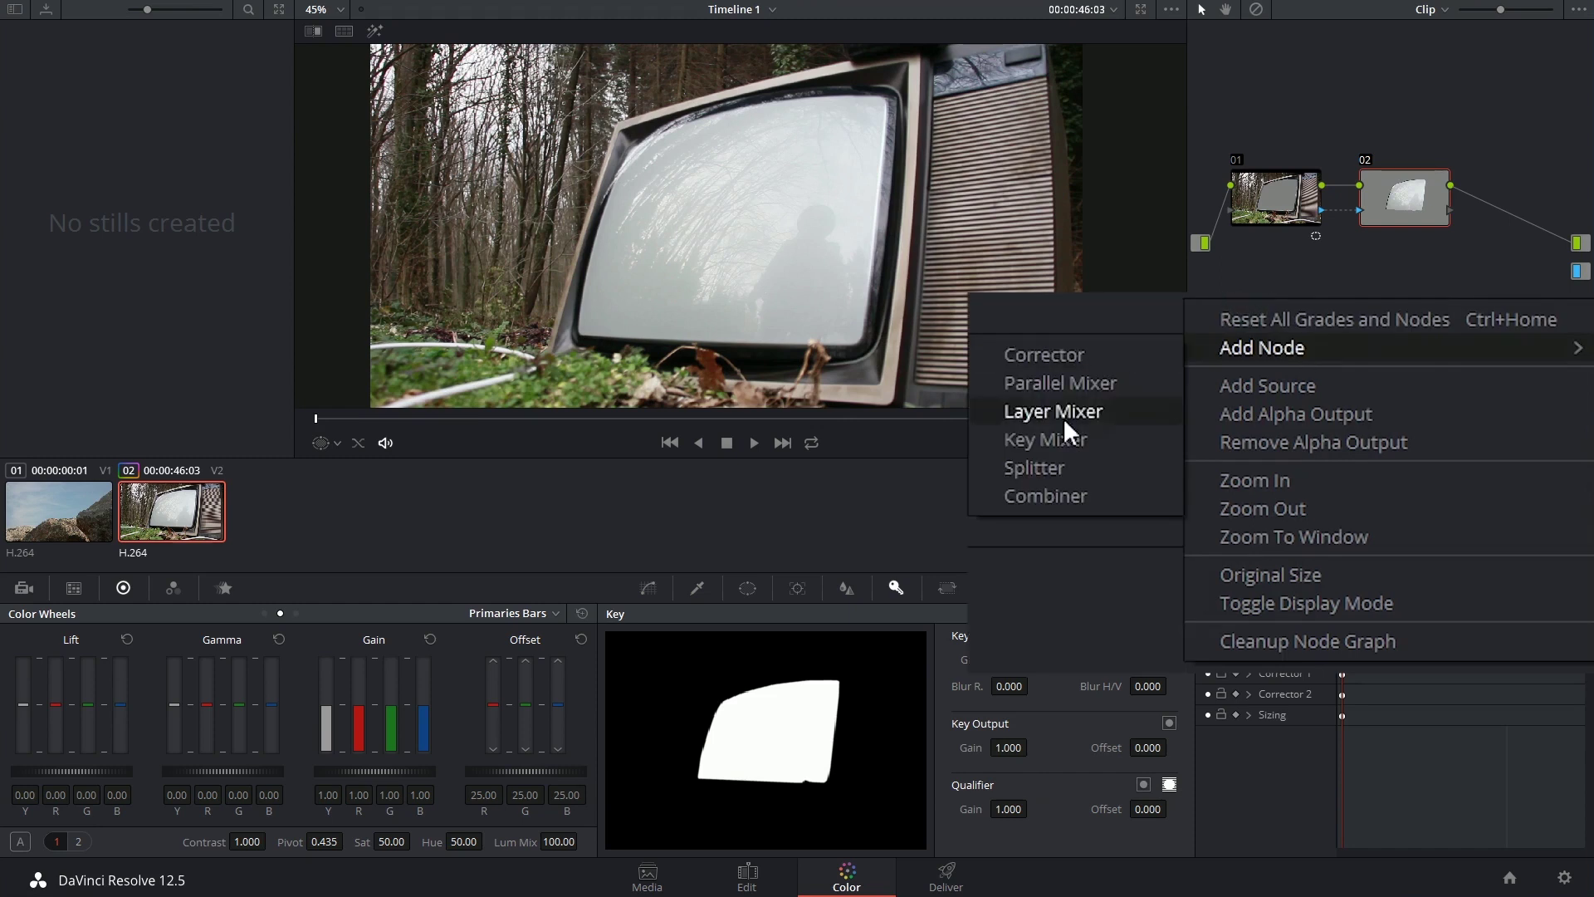
click(1055, 439)
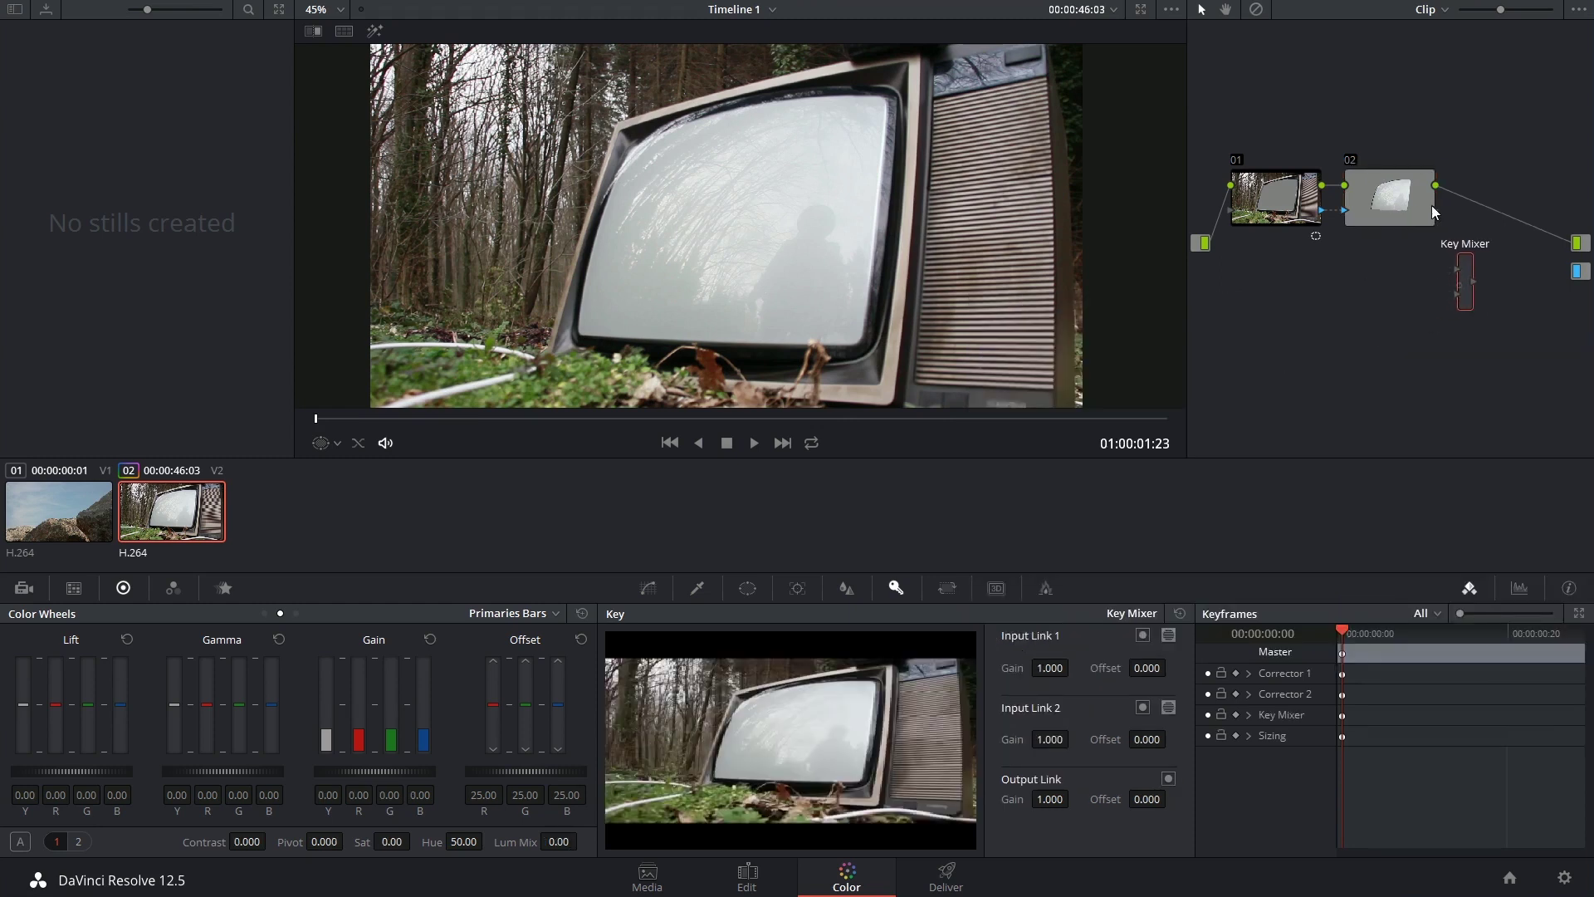
drag(1320, 210, 1456, 297)
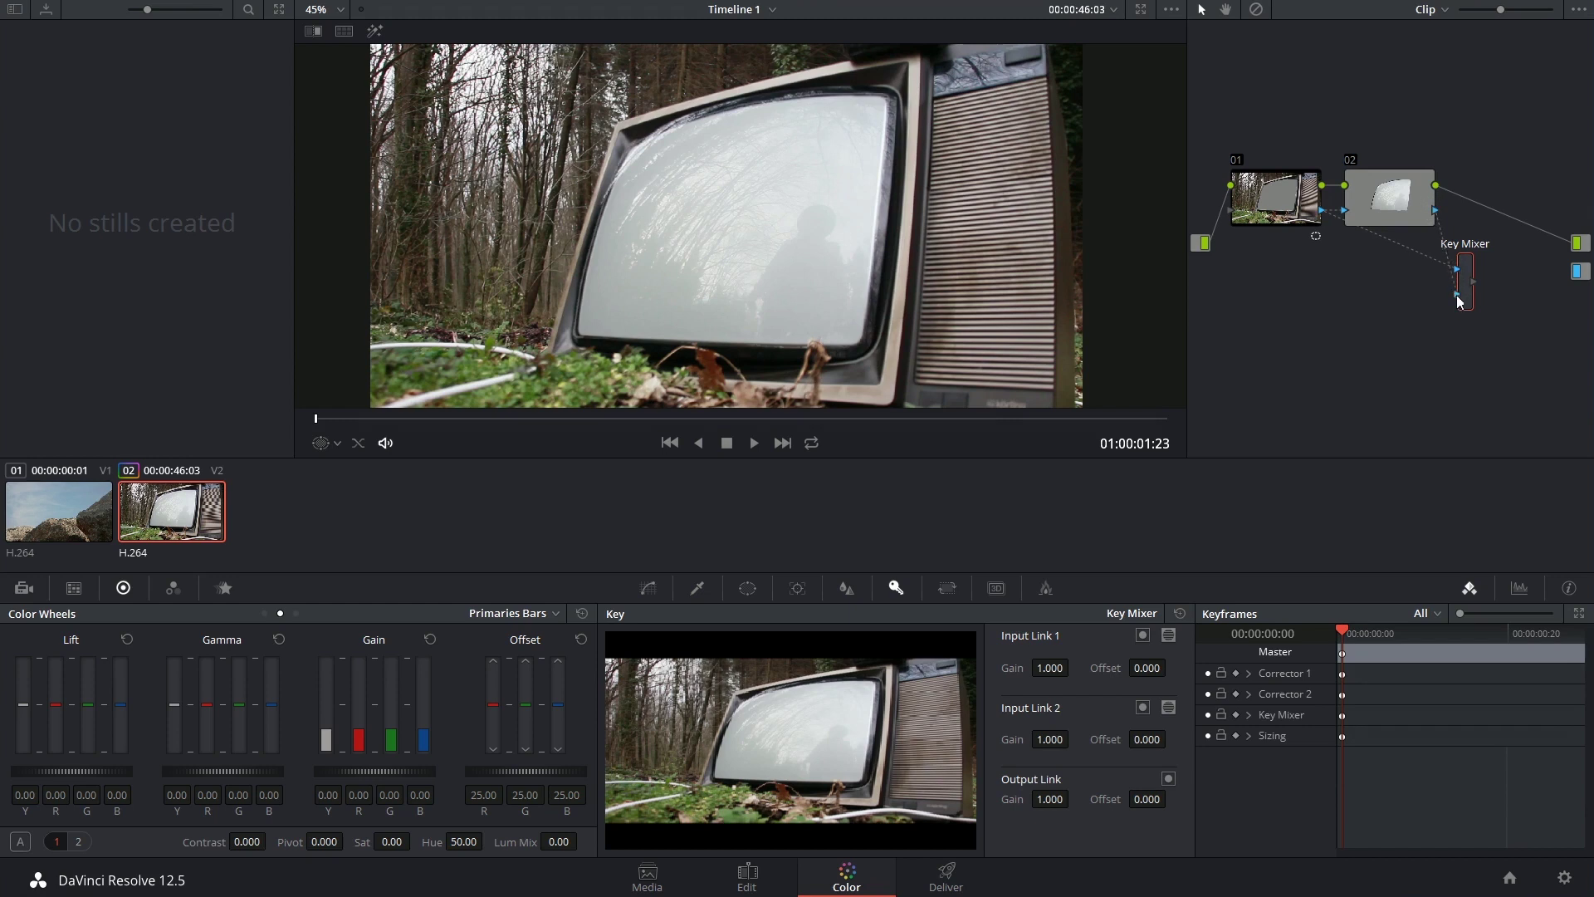
drag(1477, 281, 1502, 96)
drag(1399, 207, 1430, 287)
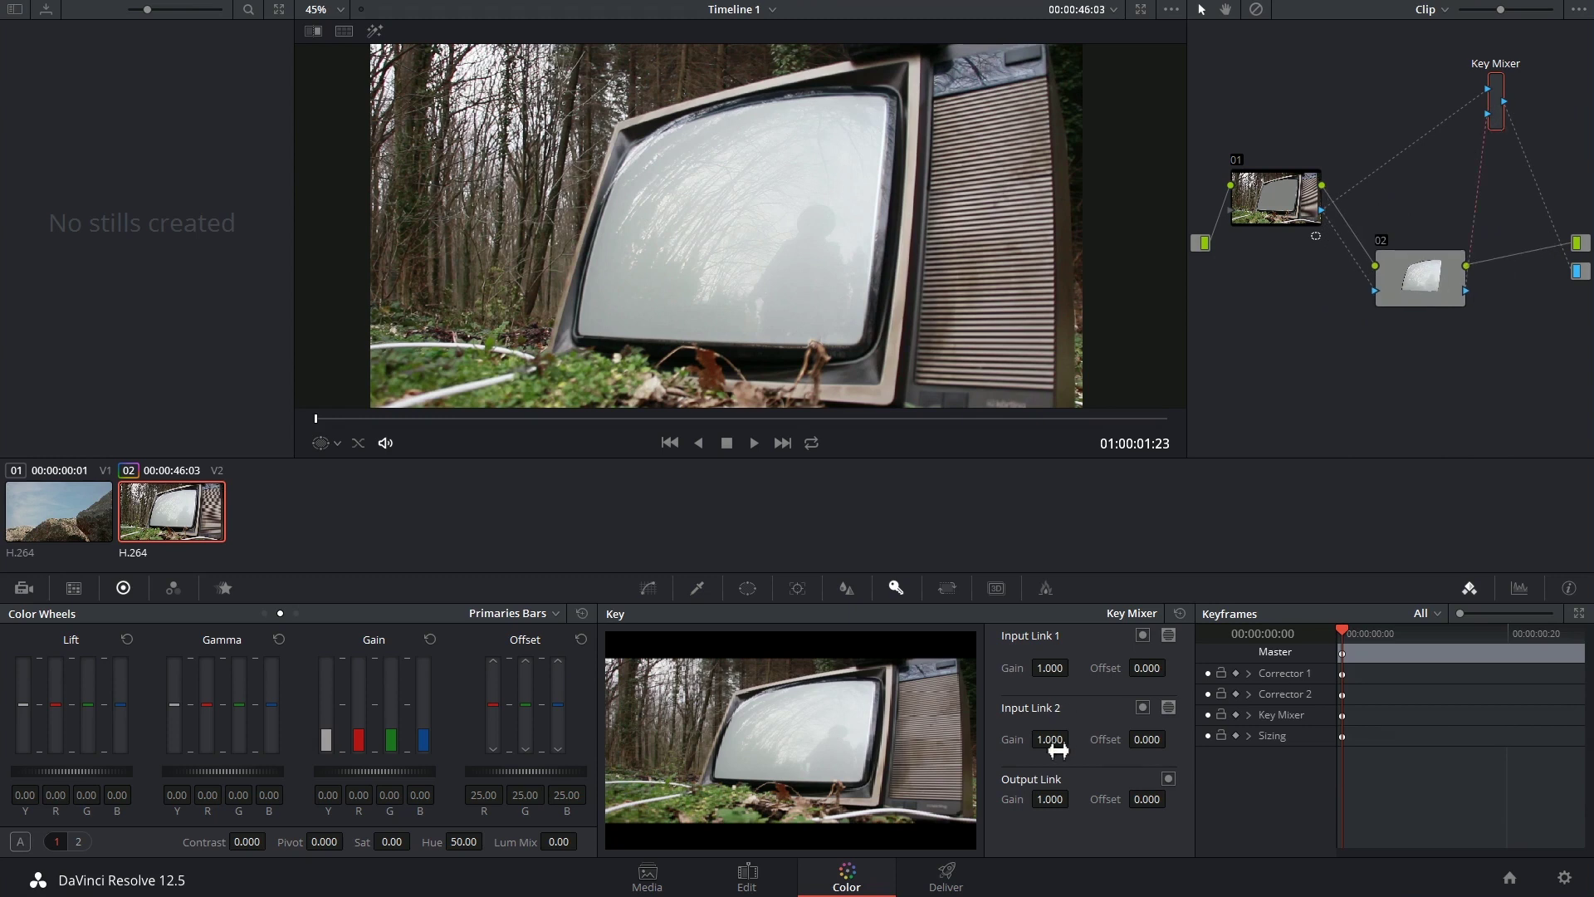
- Set Key Mixer Input Link 2 gain to 0.369 and pull node 02's curve down to darken
mouse_move(1058, 750)
mouse_down()
mouse_move(1026, 750)
mouse_move(1074, 739)
mouse_up()
click(648, 587)
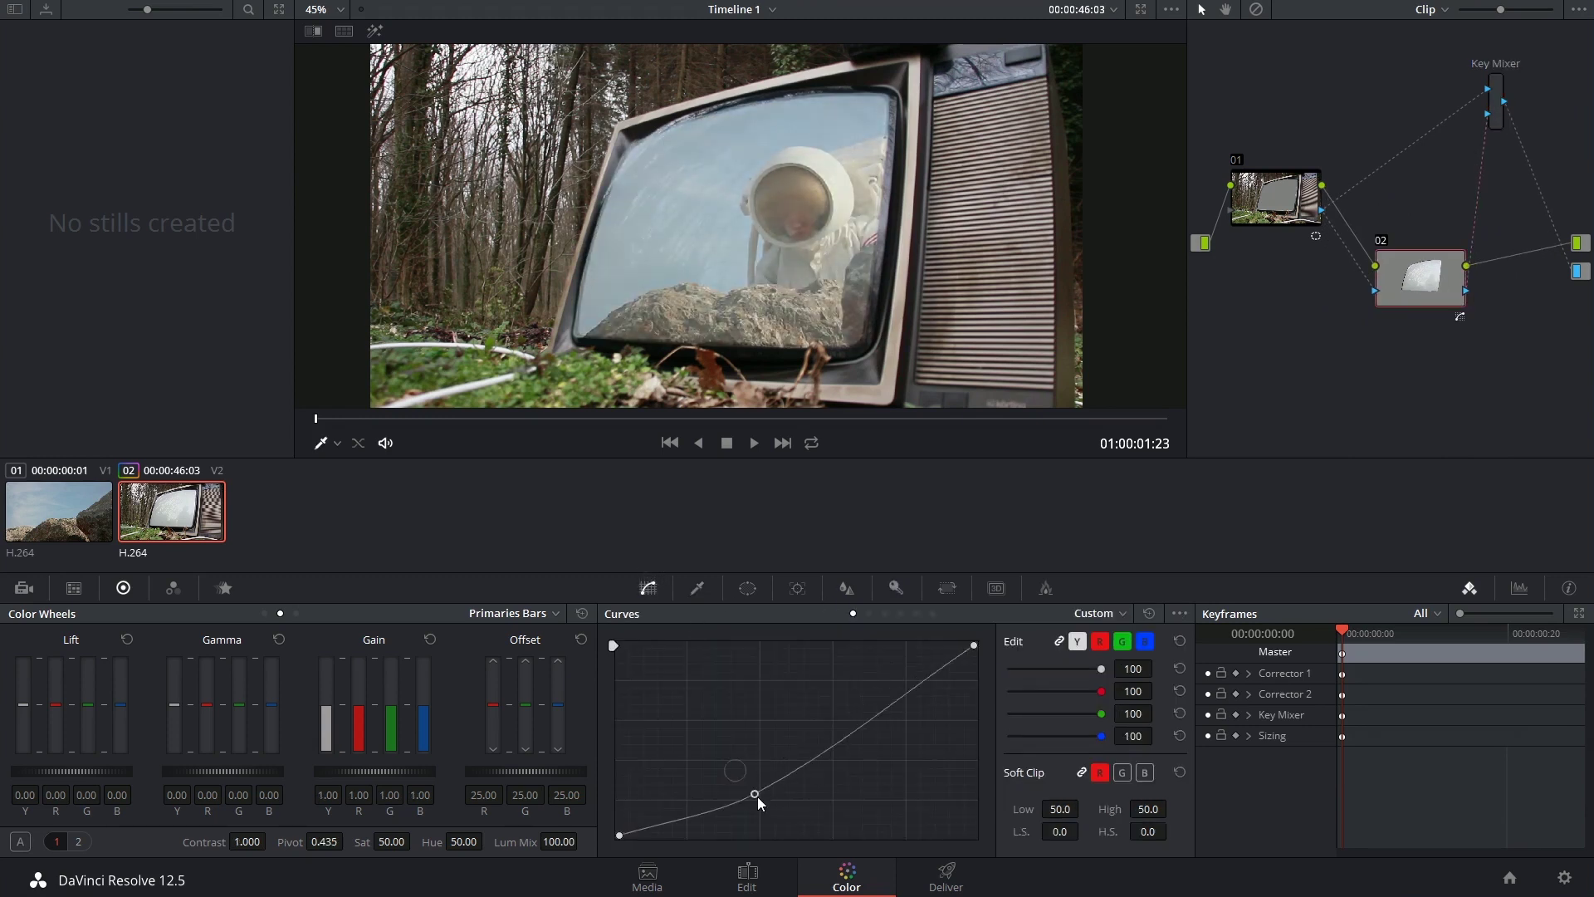
drag(748, 772, 773, 822)
click(747, 588)
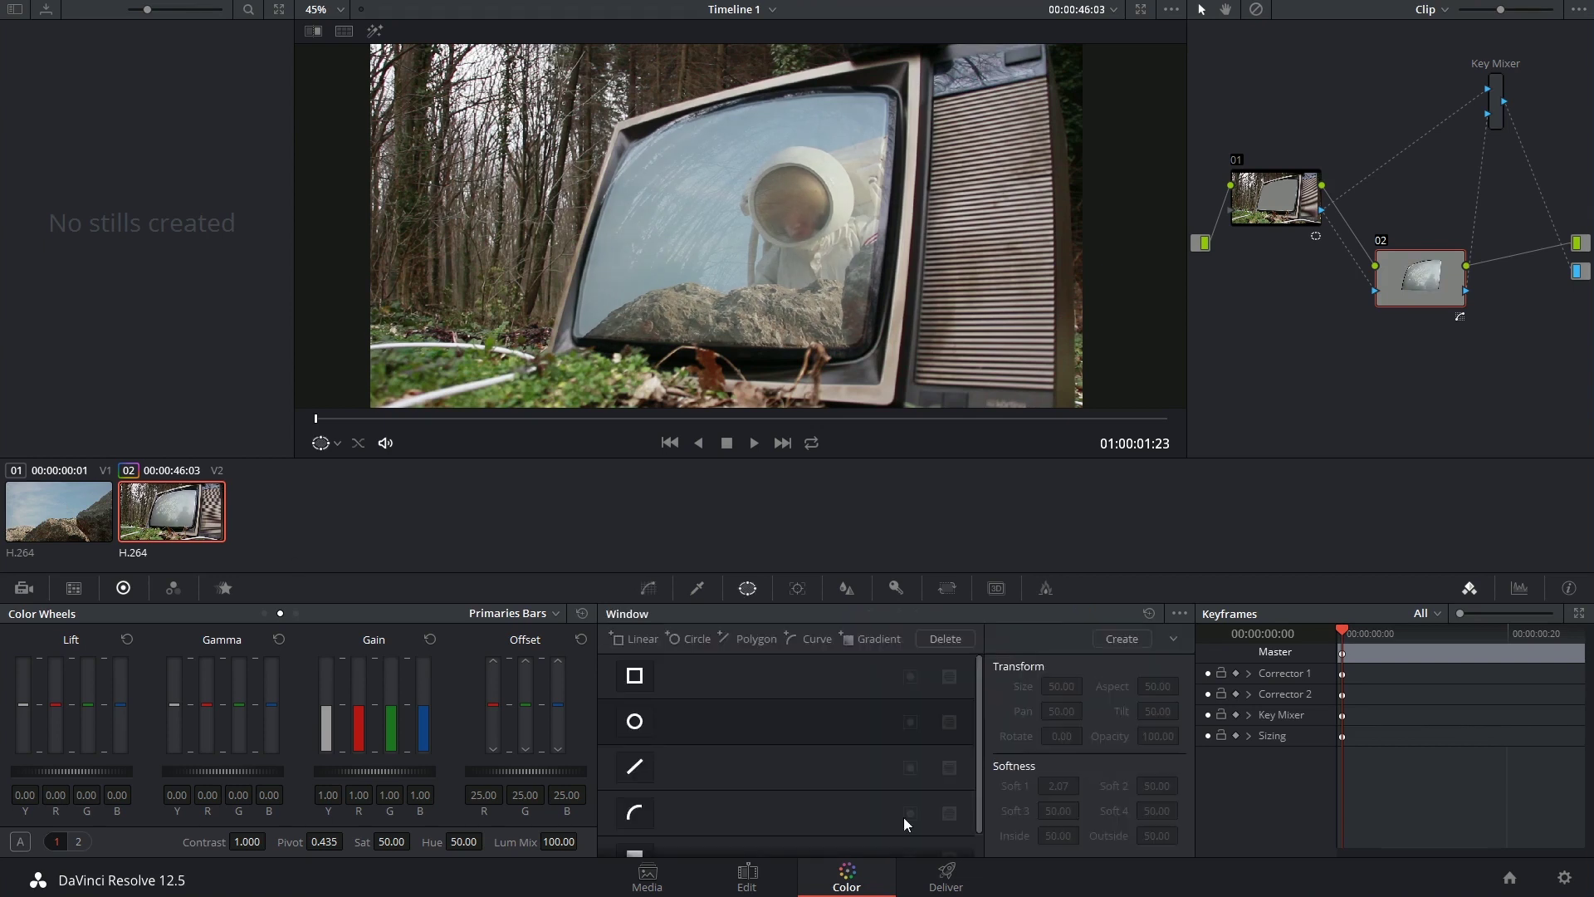
click(740, 872)
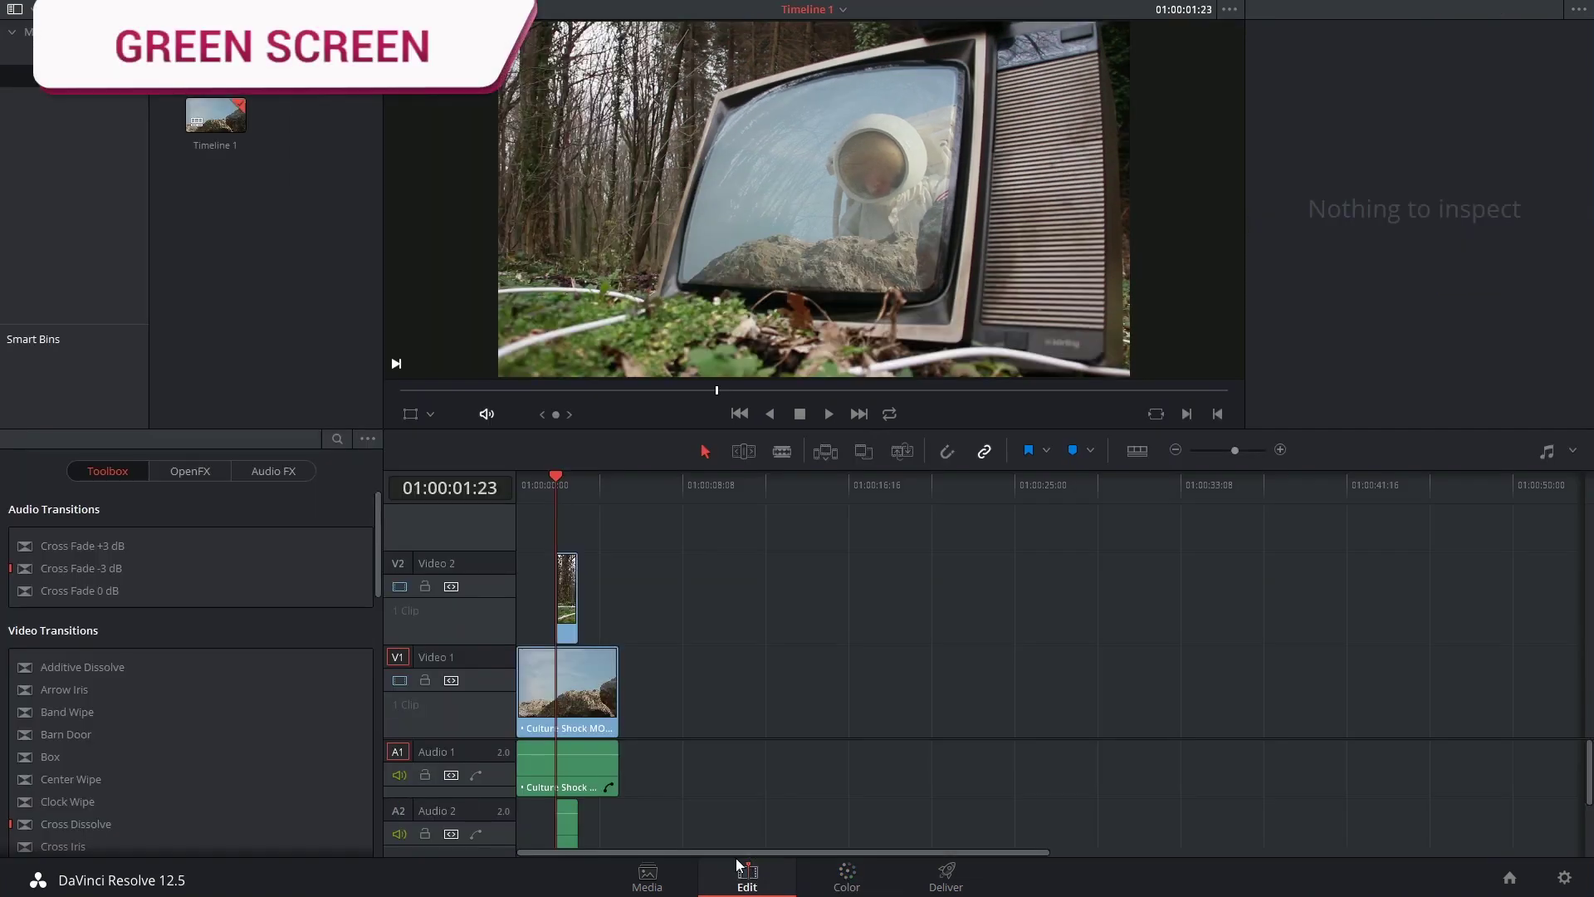
- From the Chroma Key bin, put cup filling on Video 1 and A001_C006_0627PG_001 on Video 2
click(64, 54)
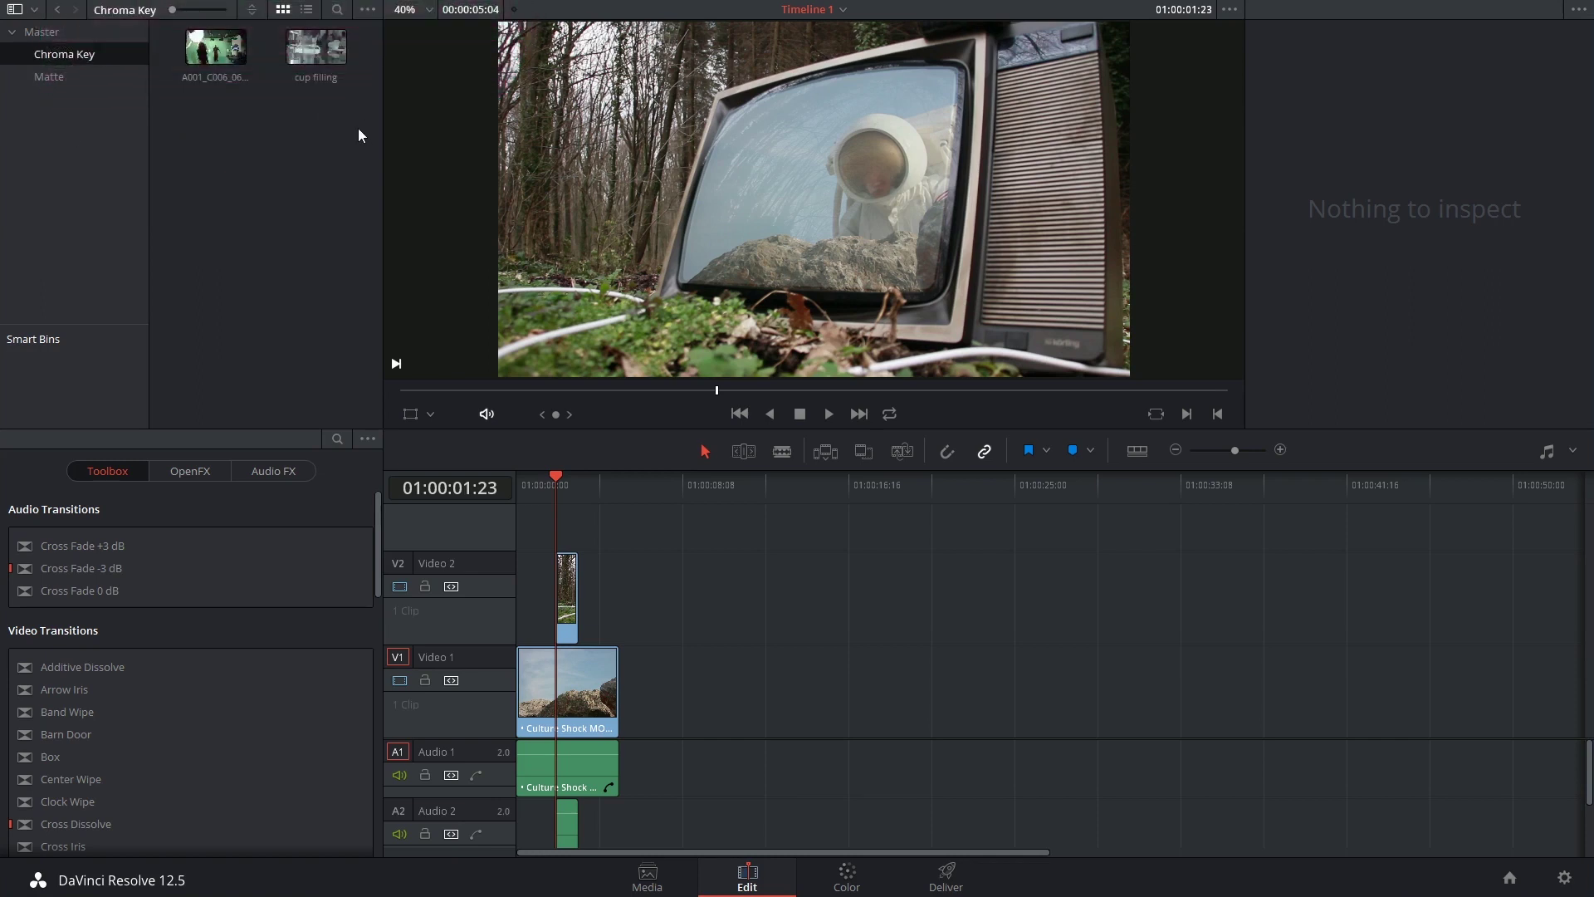
drag(315, 47, 642, 672)
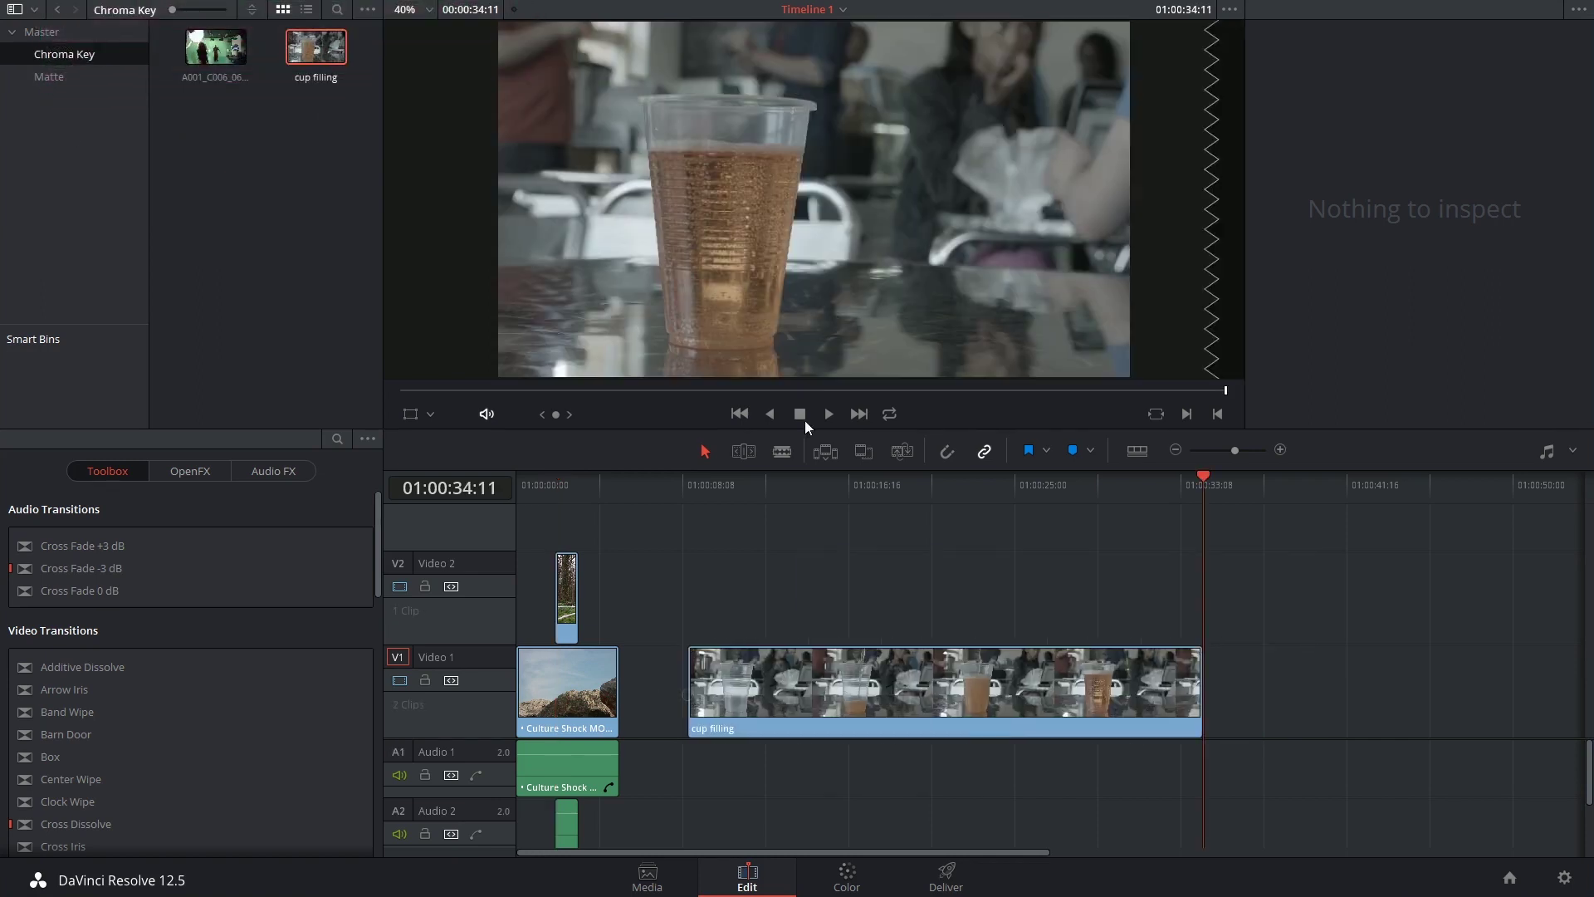
click(881, 488)
click(870, 493)
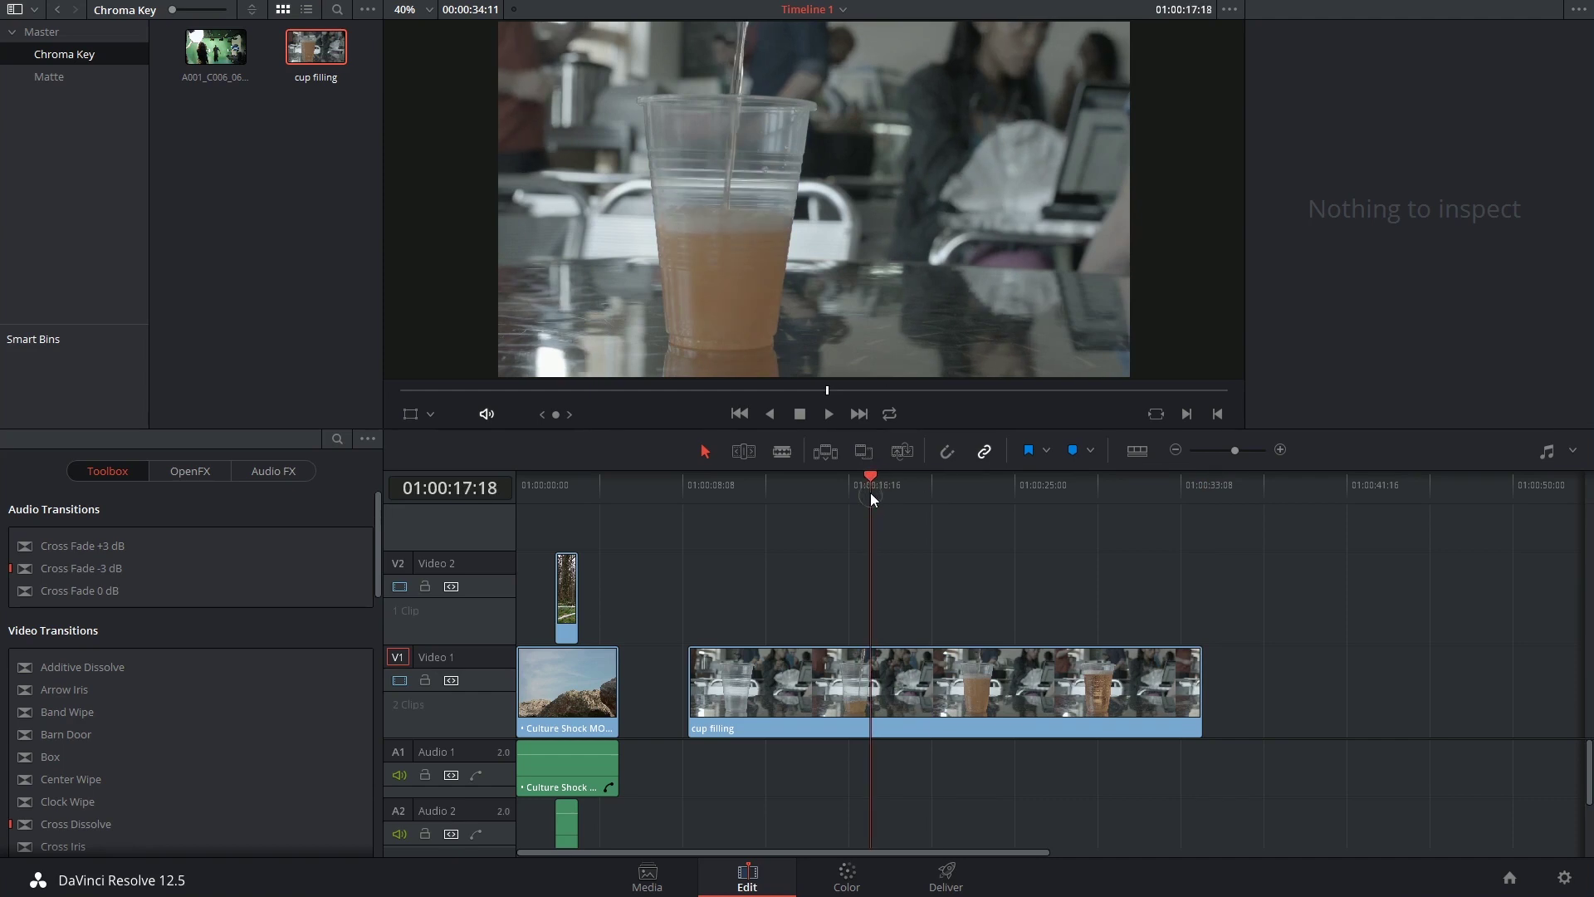
drag(215, 47, 635, 573)
drag(811, 527, 937, 523)
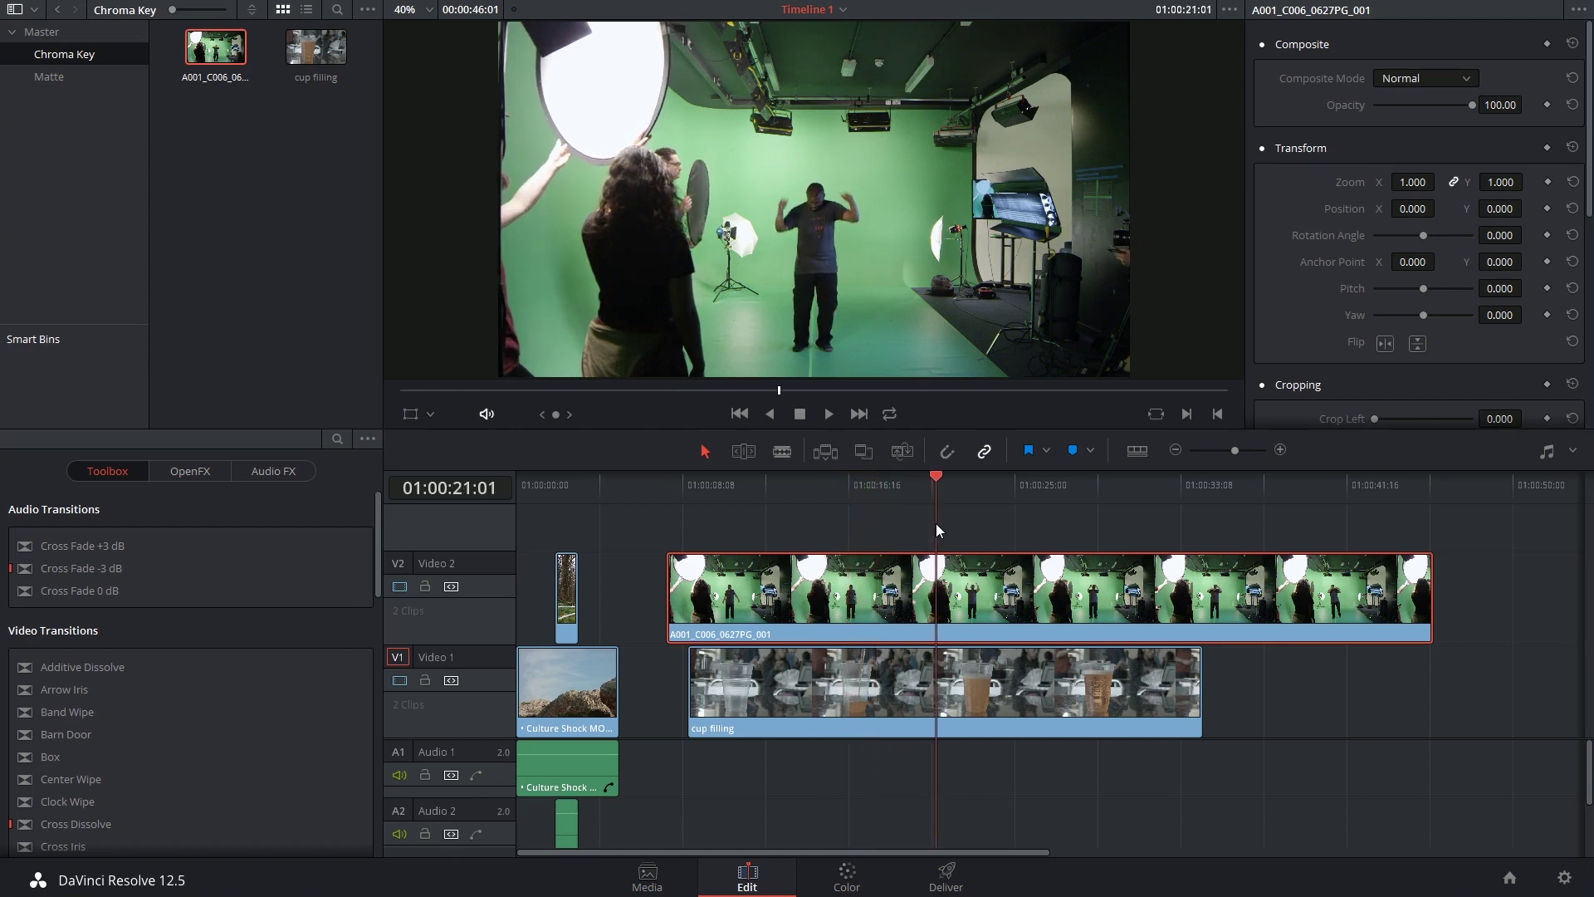
- Mark sync points on the green-screen clip and at the pour in the cup filling clip
key(m)
click(965, 699)
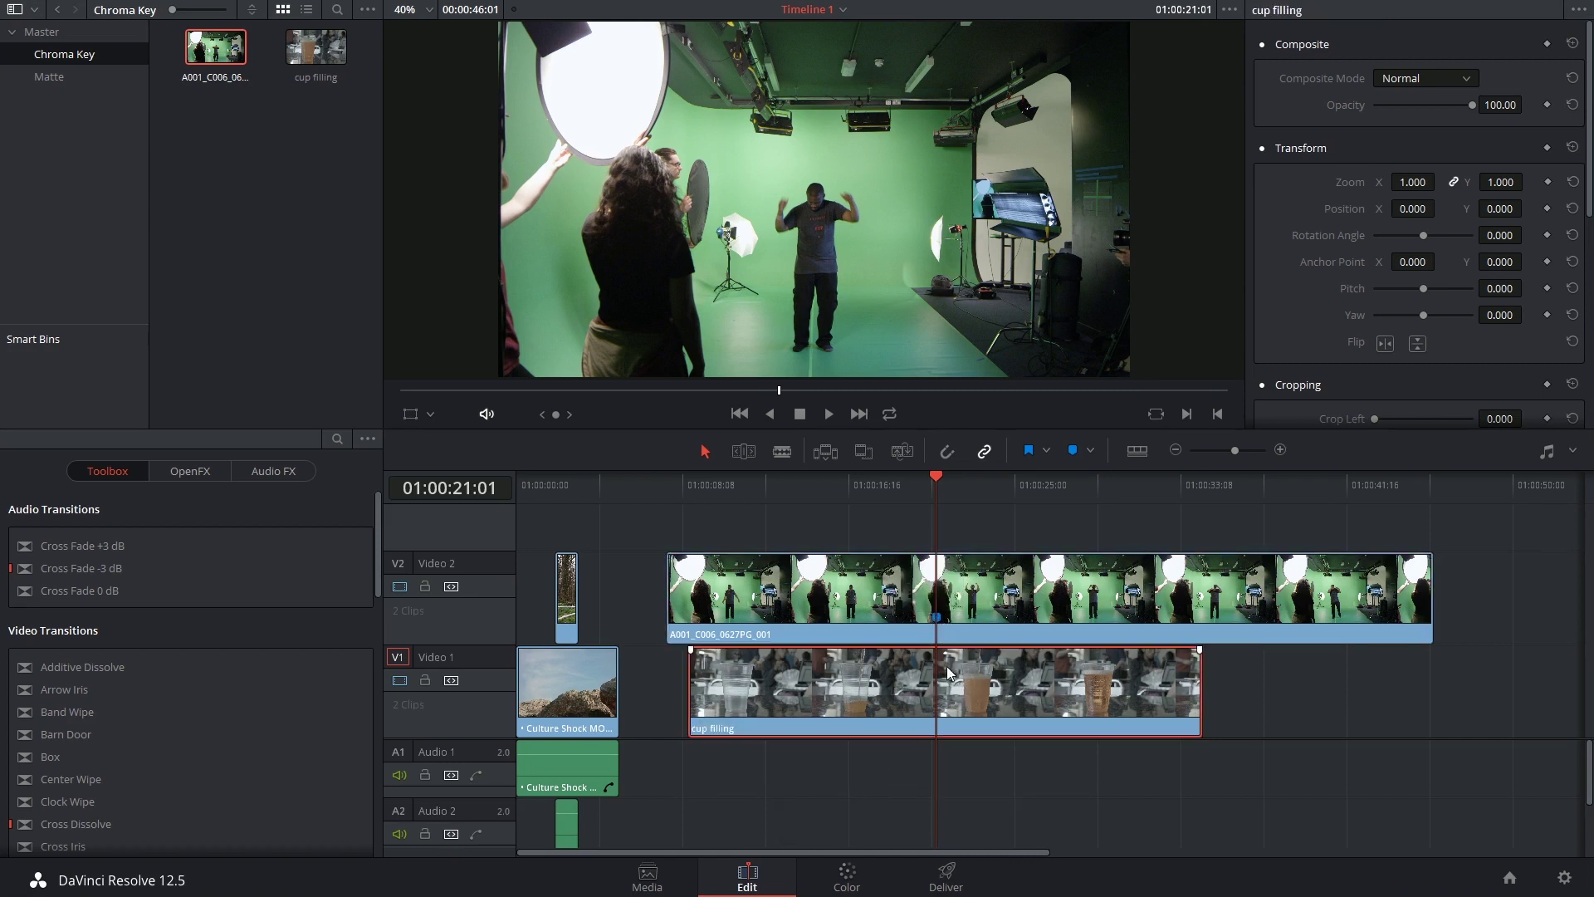
click(399, 587)
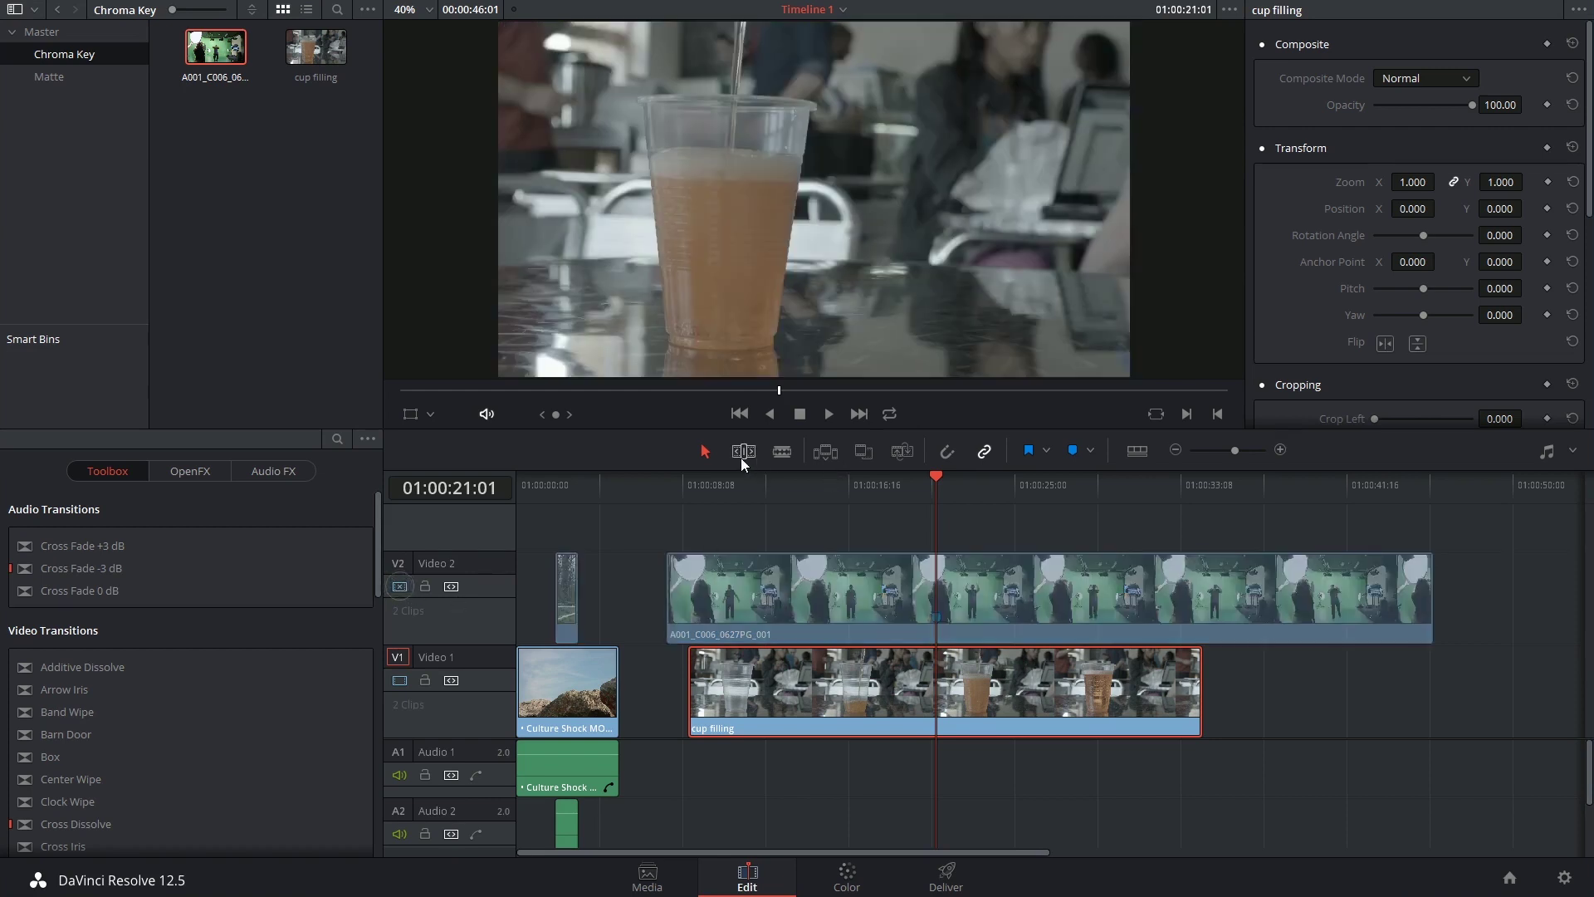
drag(708, 484, 795, 500)
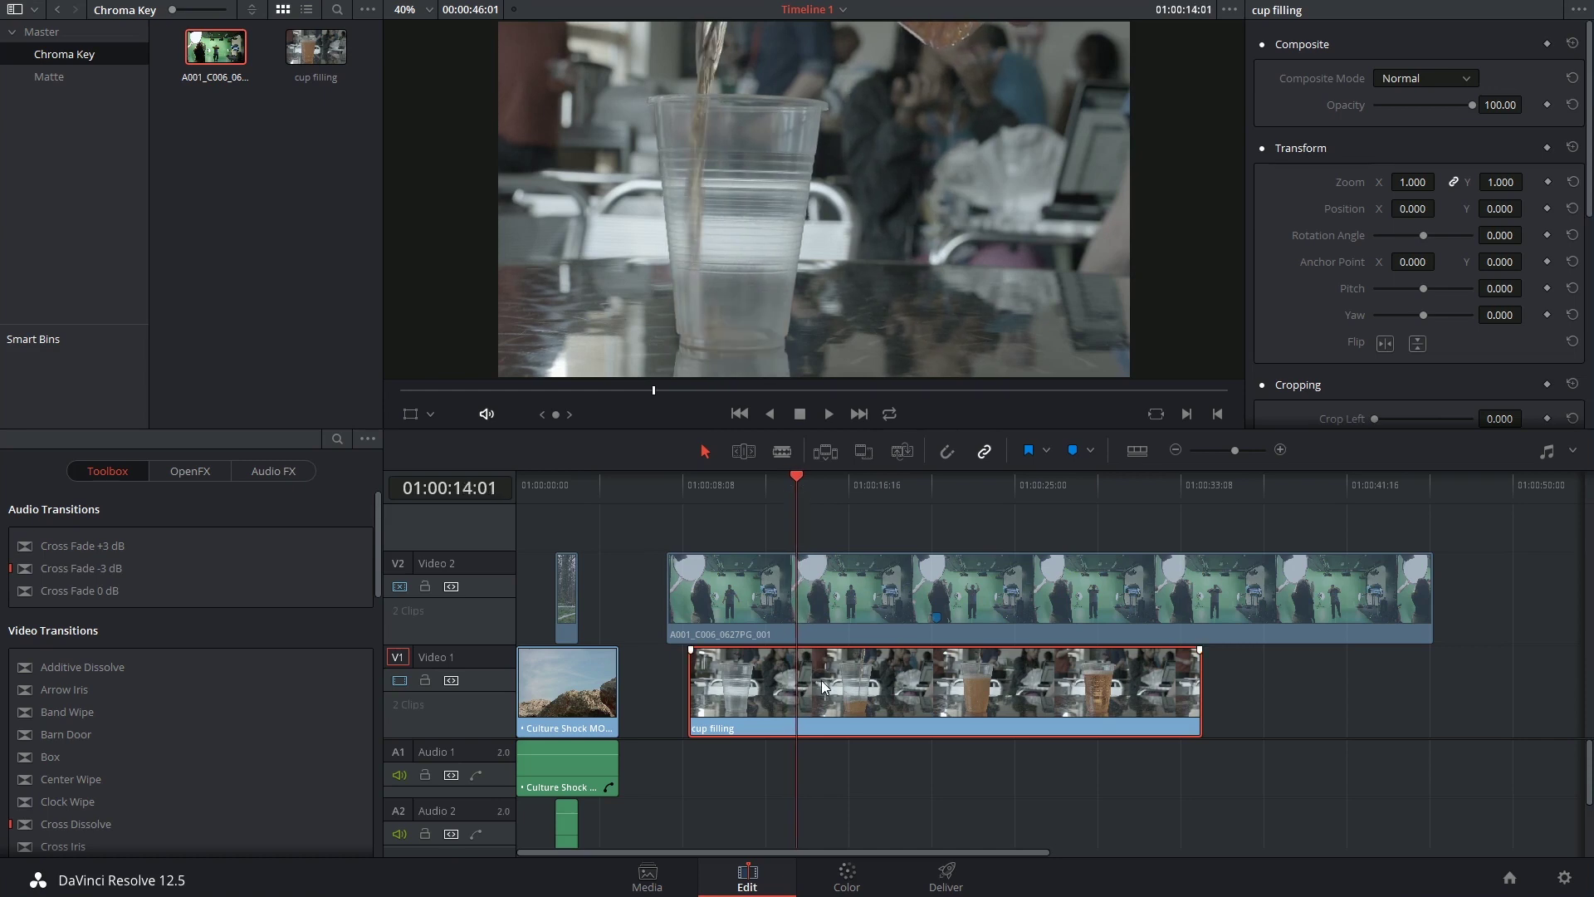
key(m)
click(399, 586)
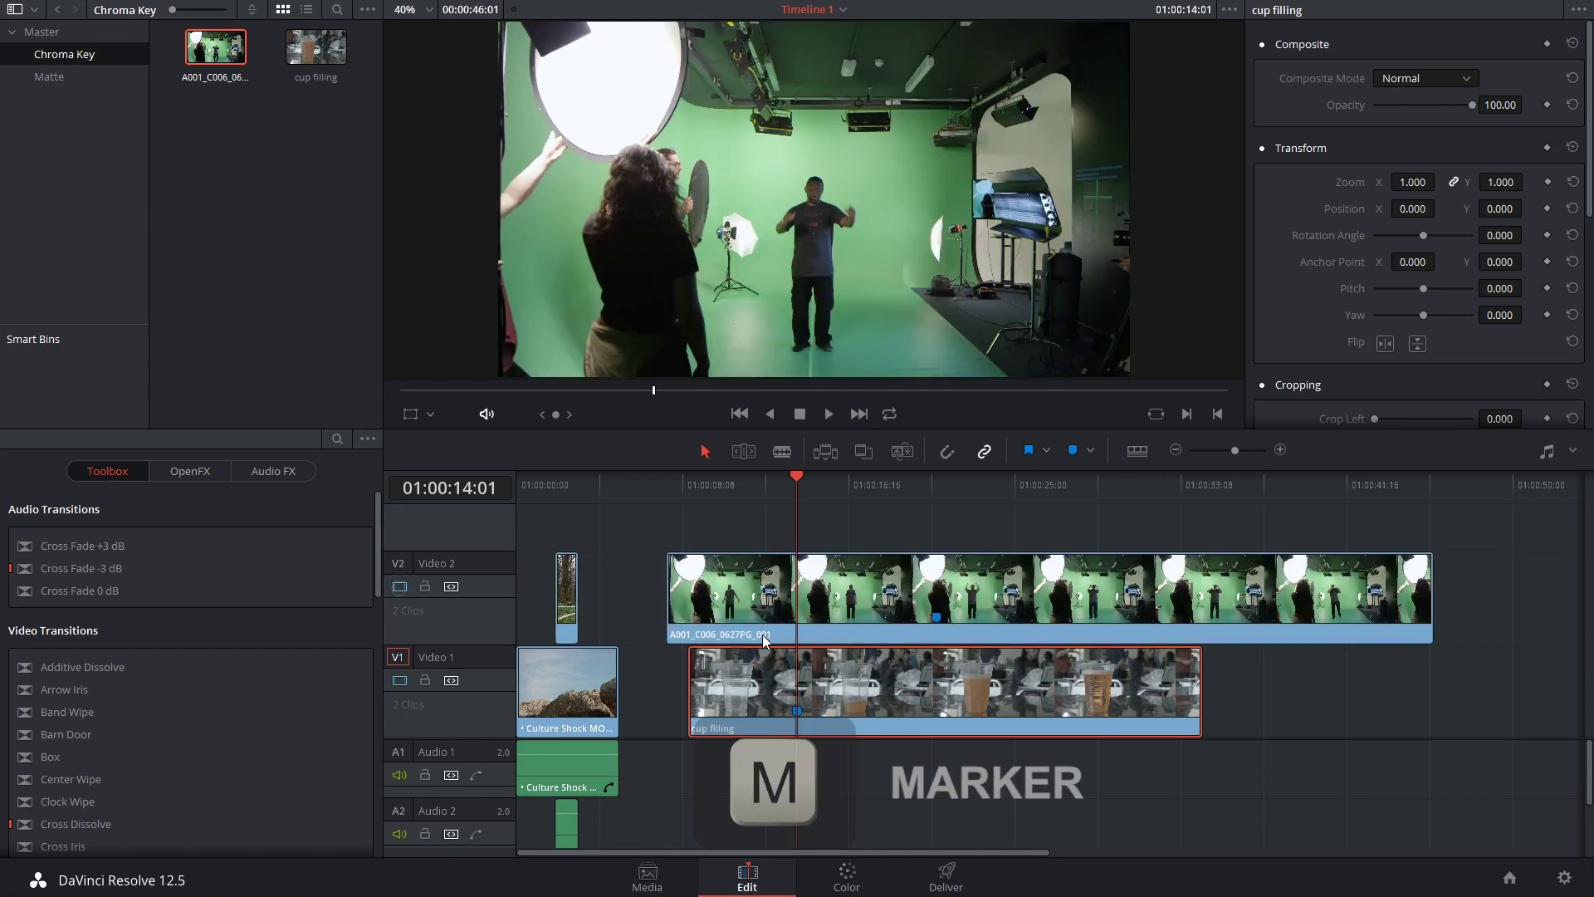
- With snapping on, align the markers and trim the green-screen clip to the cup clip's length
click(946, 451)
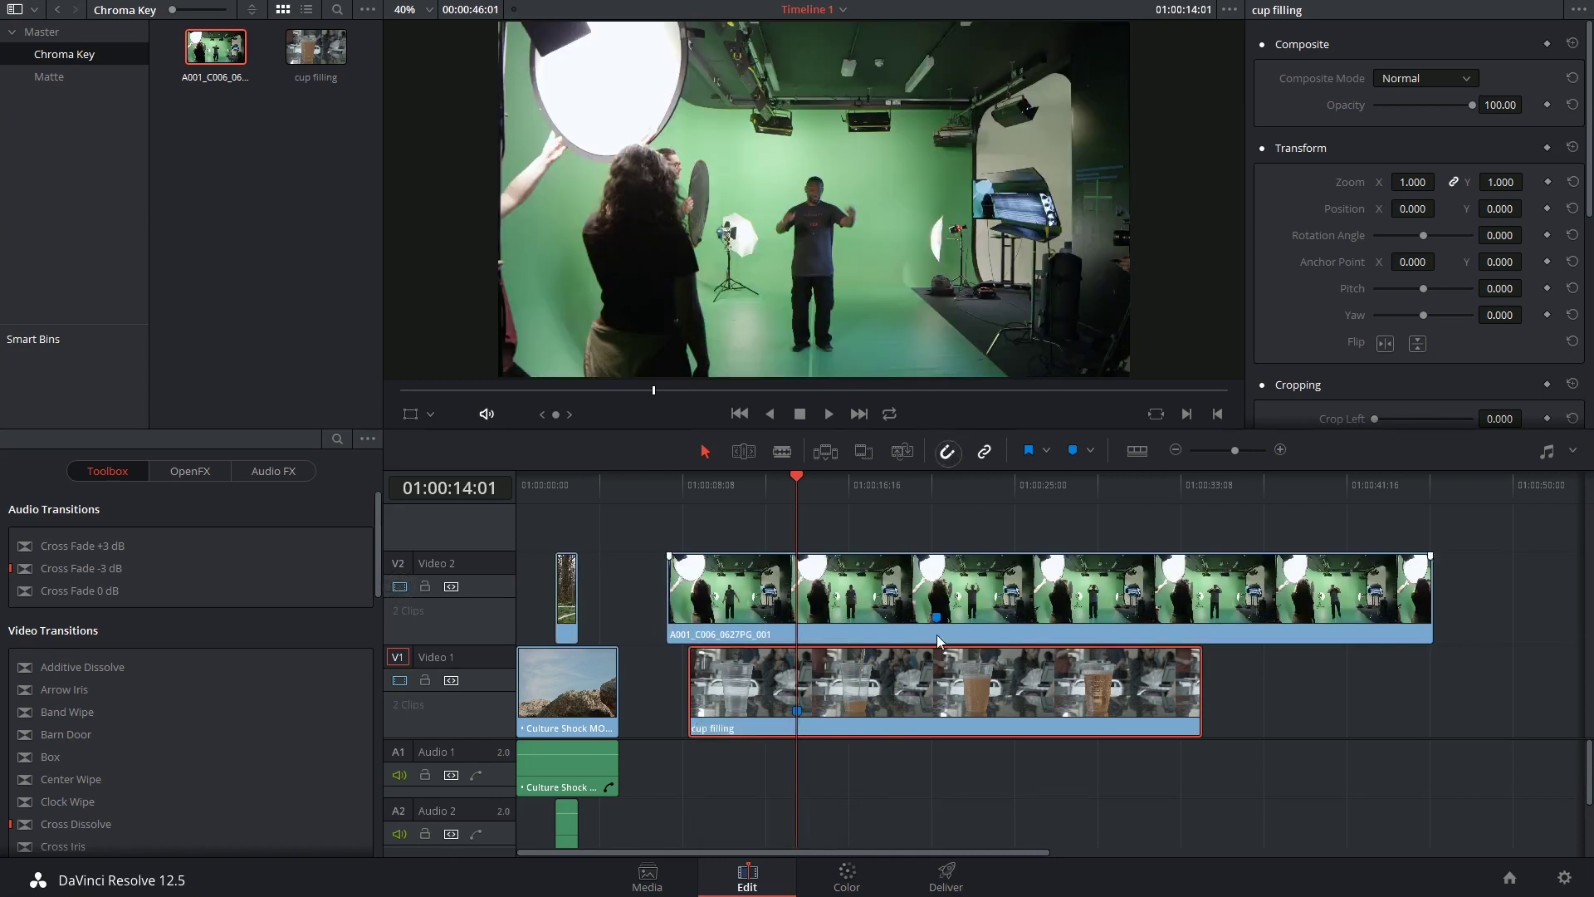
drag(874, 688, 990, 681)
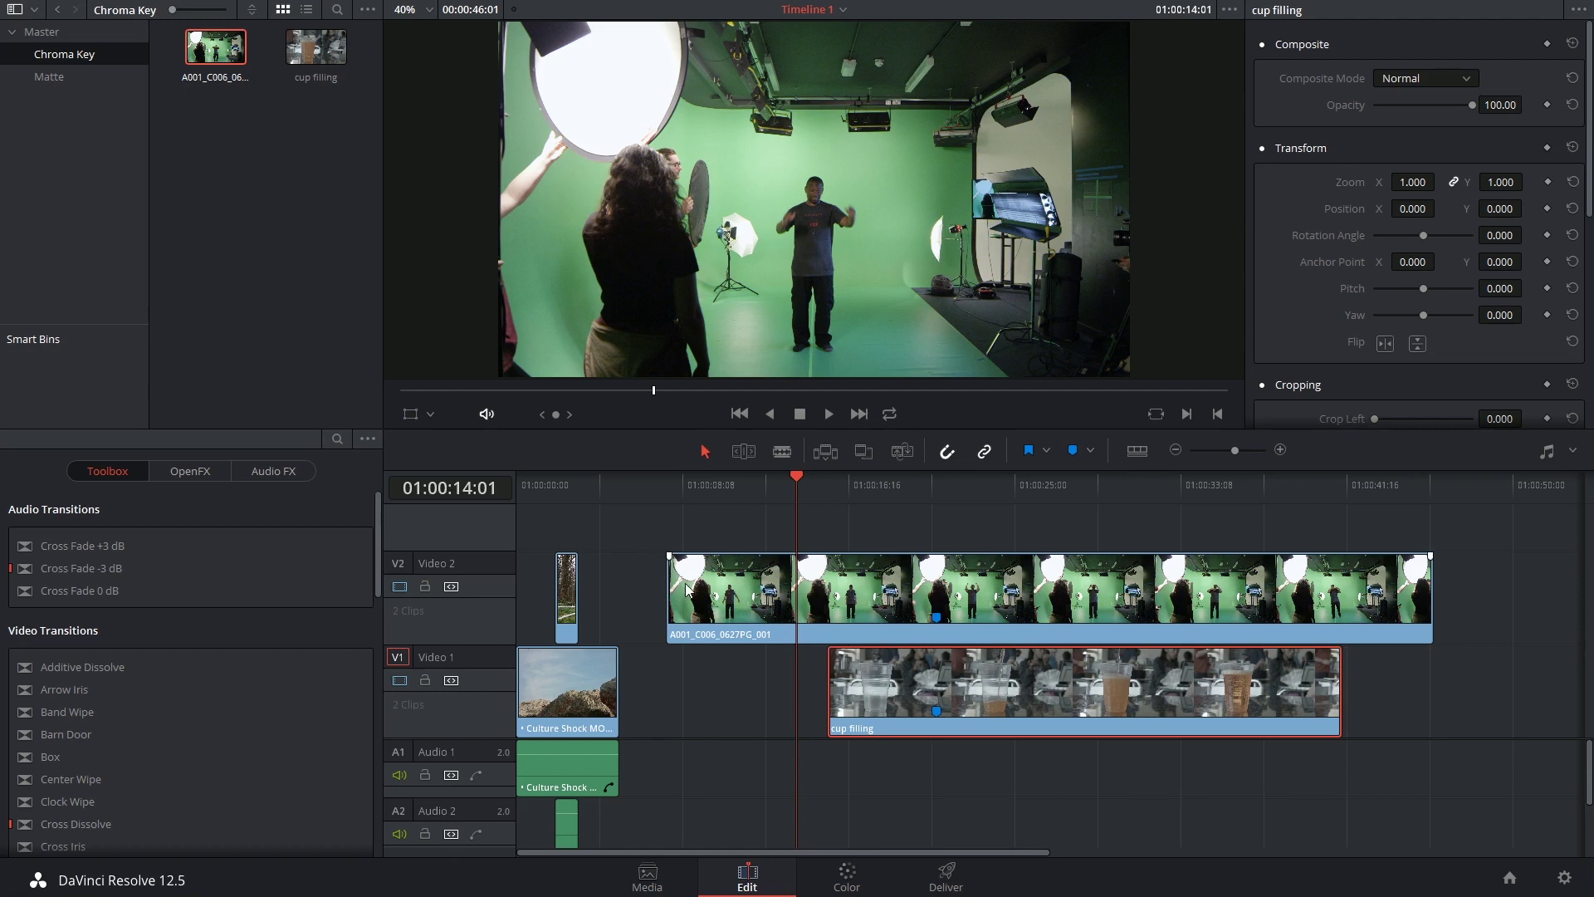
drag(686, 589, 830, 591)
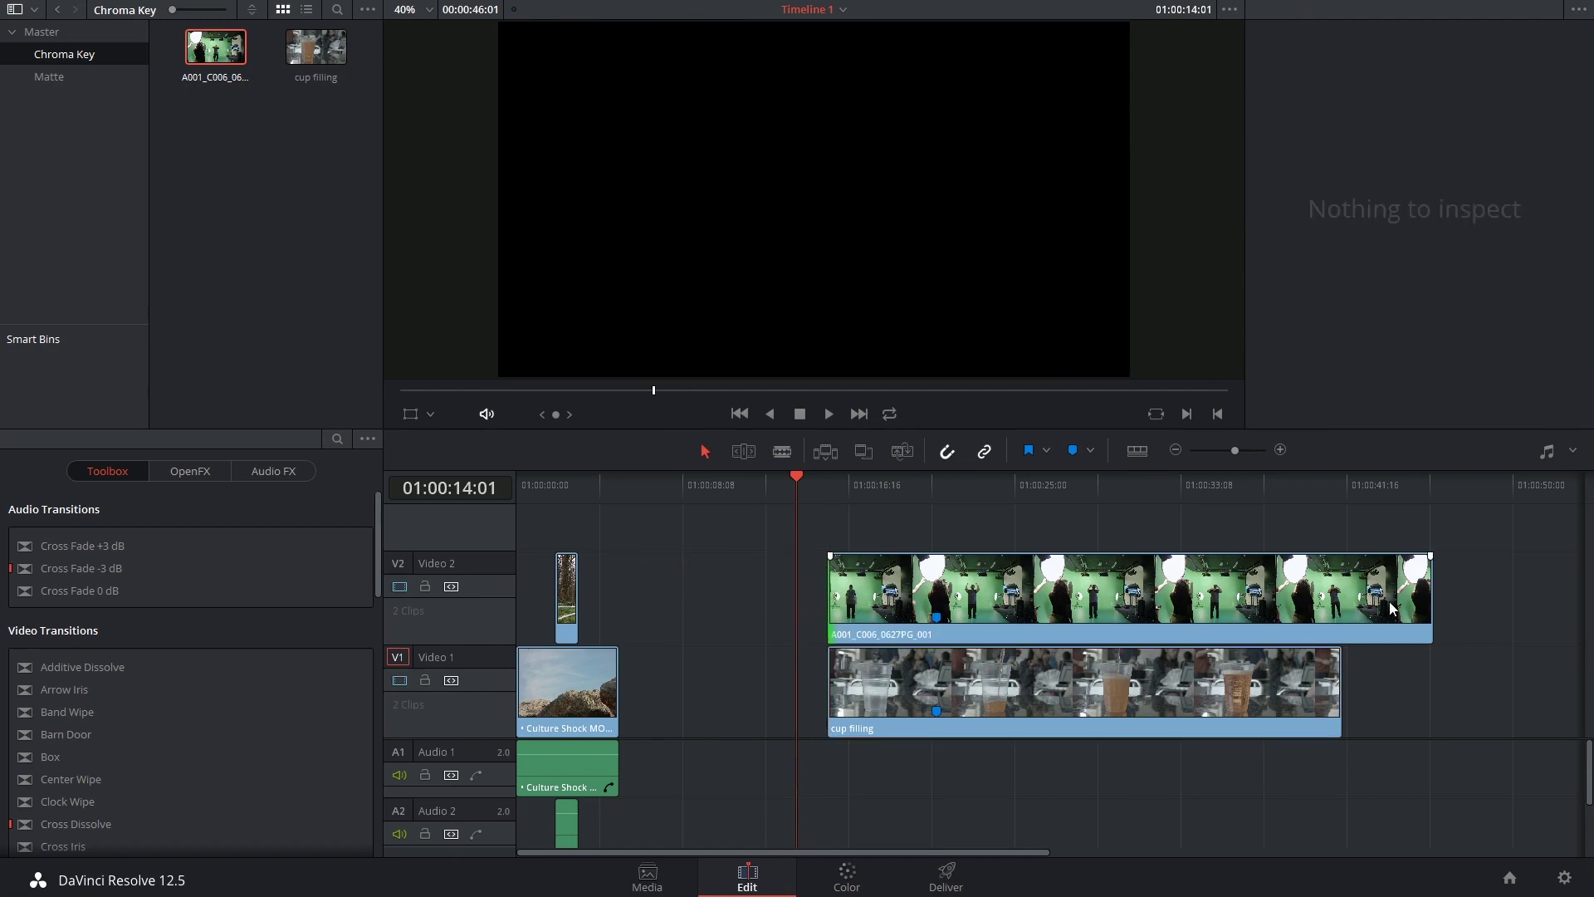
drag(1424, 605, 1339, 597)
click(1007, 487)
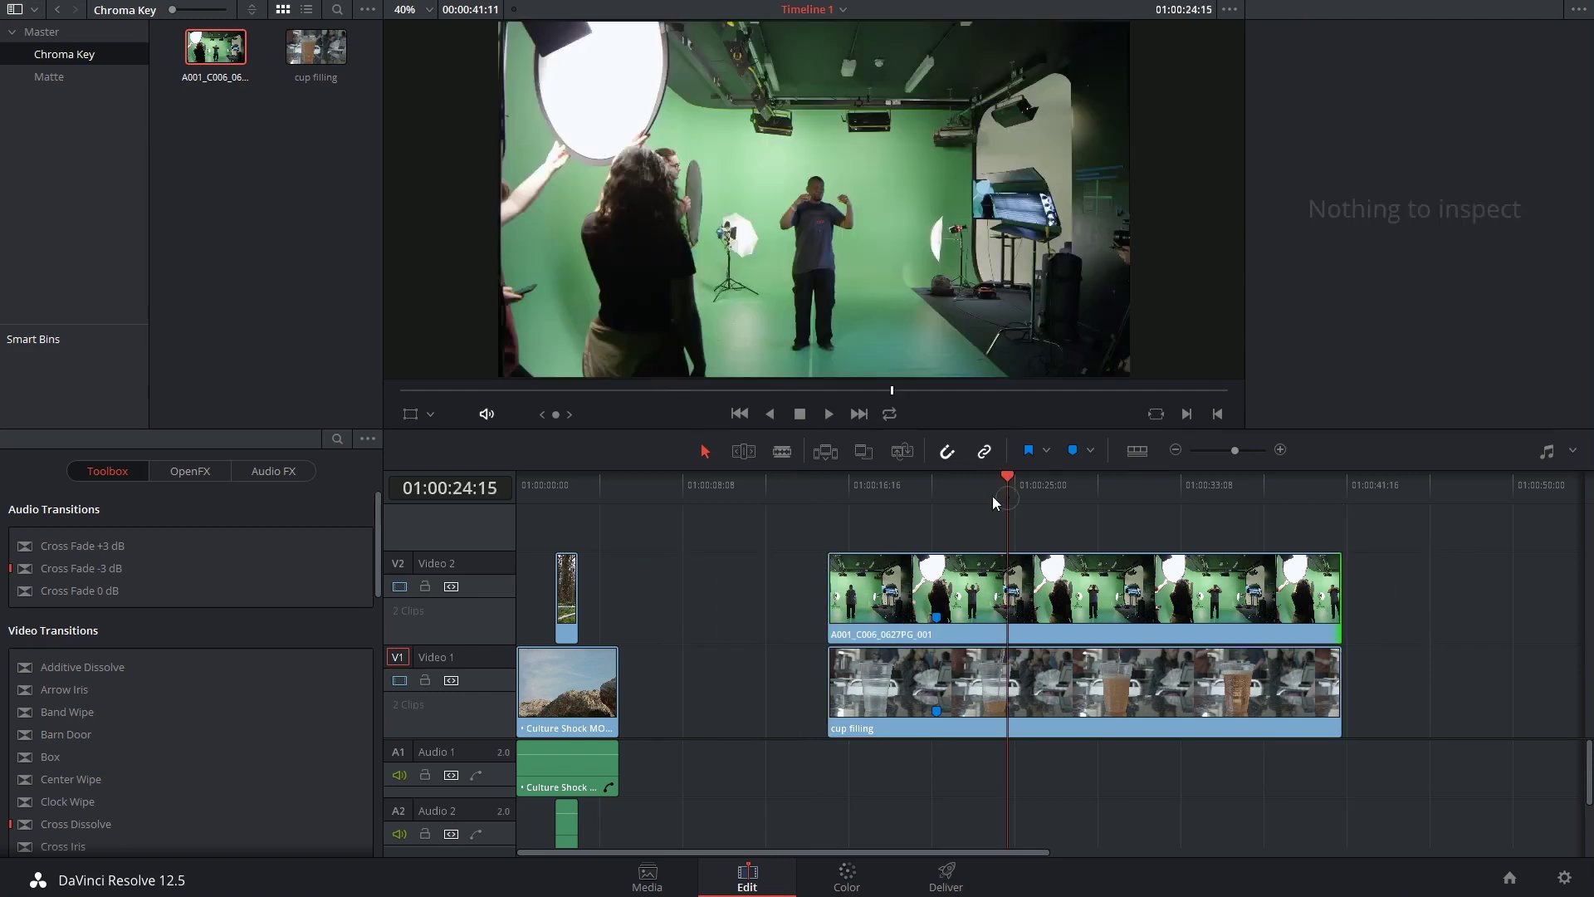
click(847, 873)
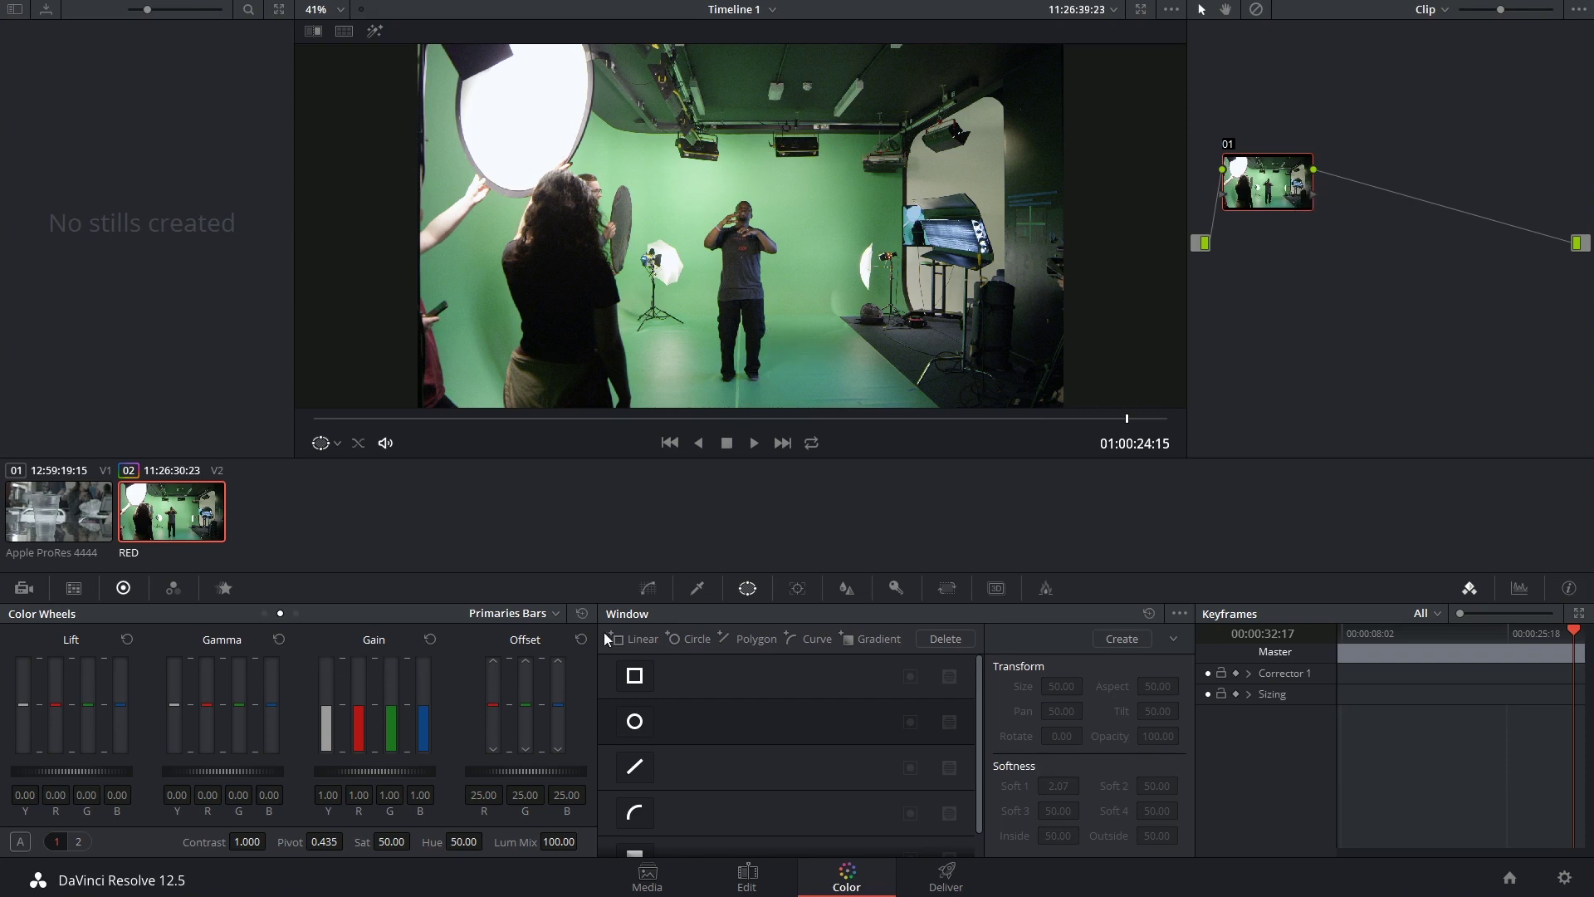
- Boost the sampled green hue in a widened Hue Vs Sat curve and label node 01 'Green Cleanup'
click(652, 583)
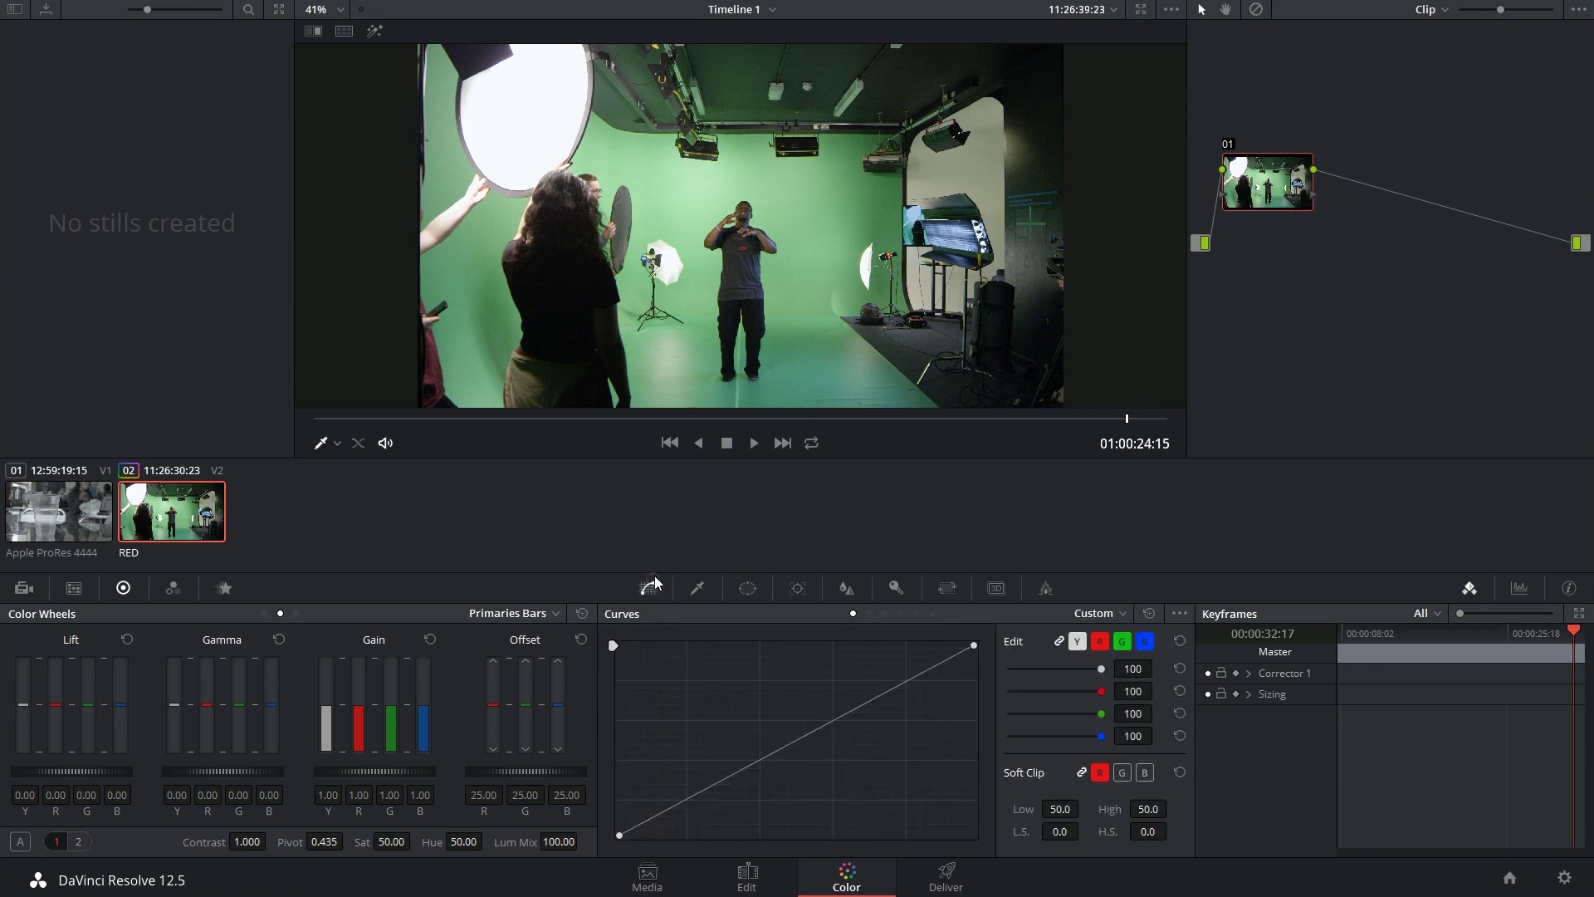
click(1122, 613)
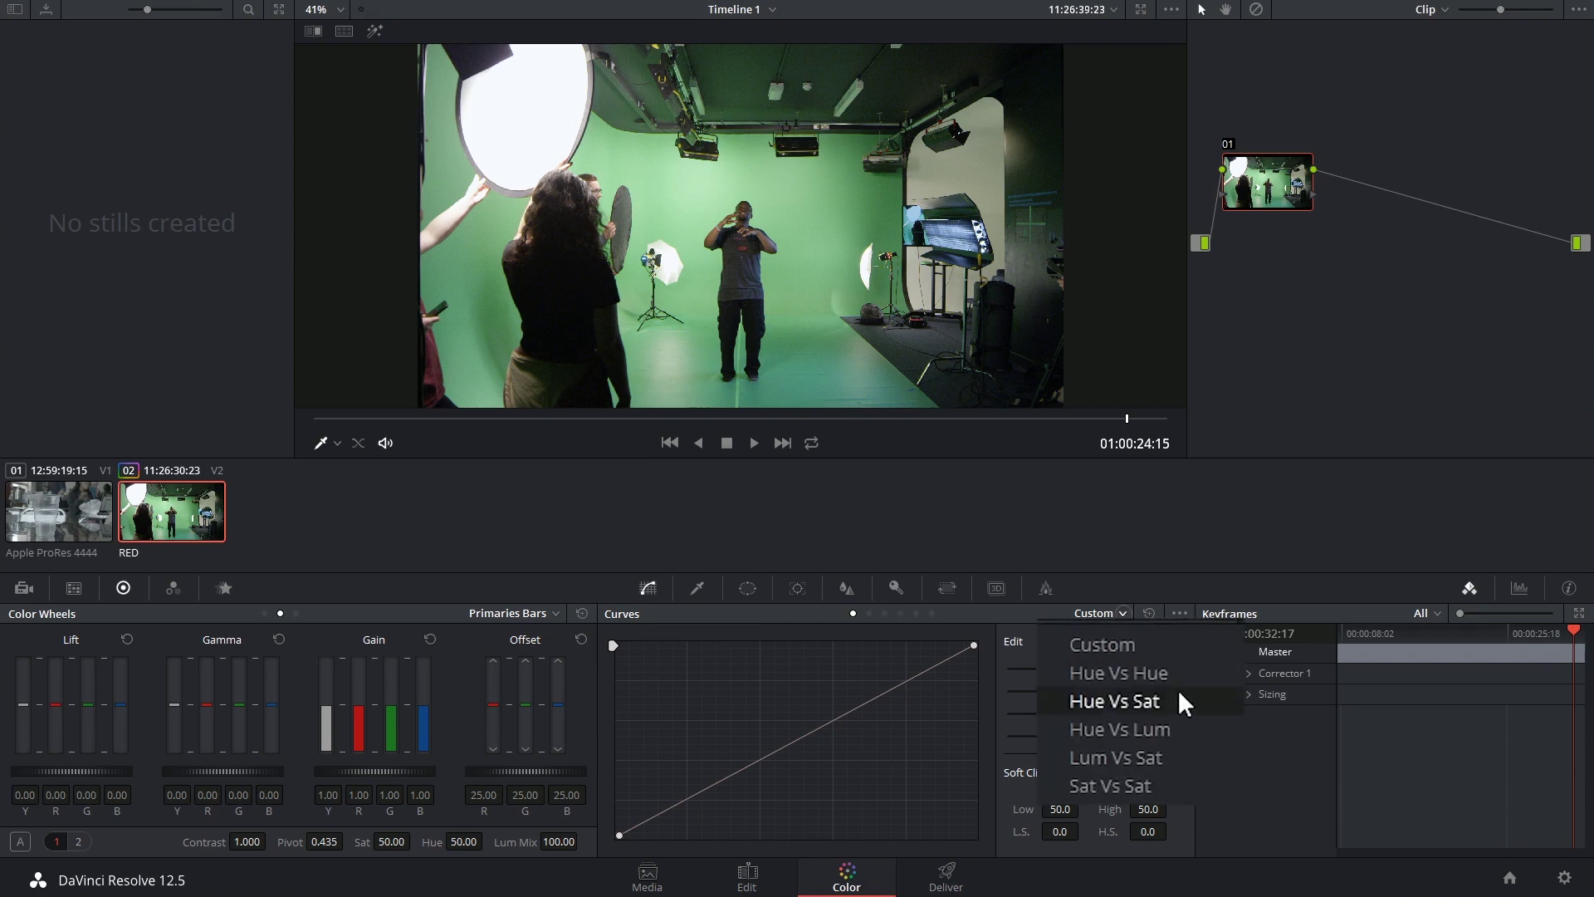
click(1113, 701)
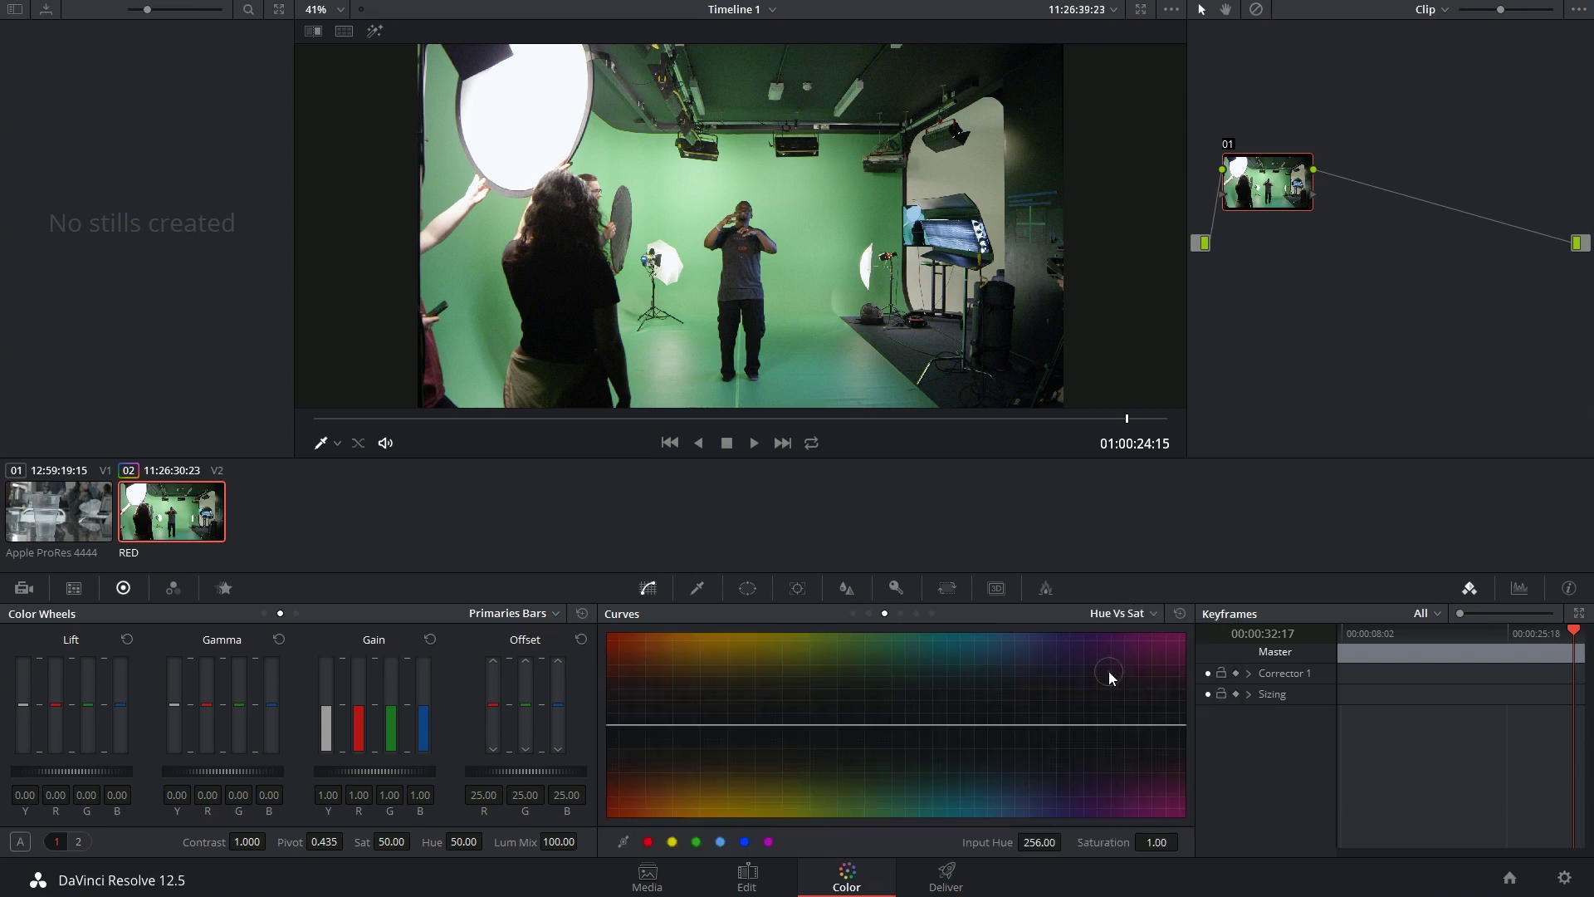
click(767, 224)
drag(804, 726, 805, 634)
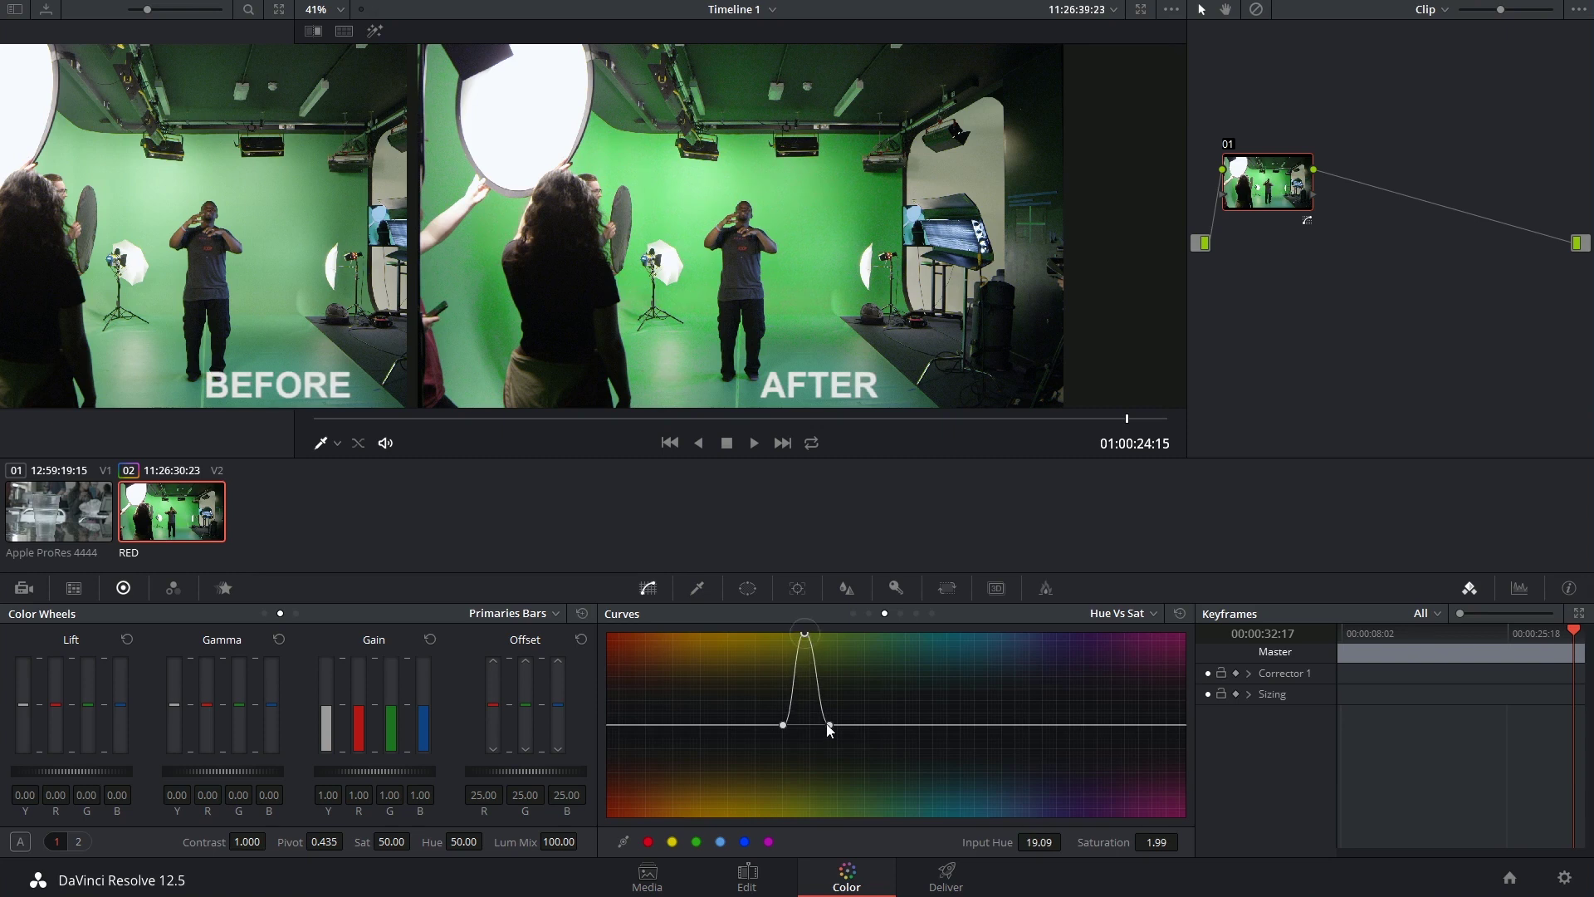
mouse_move(830, 725)
mouse_down()
mouse_move(843, 723)
mouse_move(767, 725)
mouse_move(848, 722)
mouse_up()
text(Green Cleanup)
key(Return)
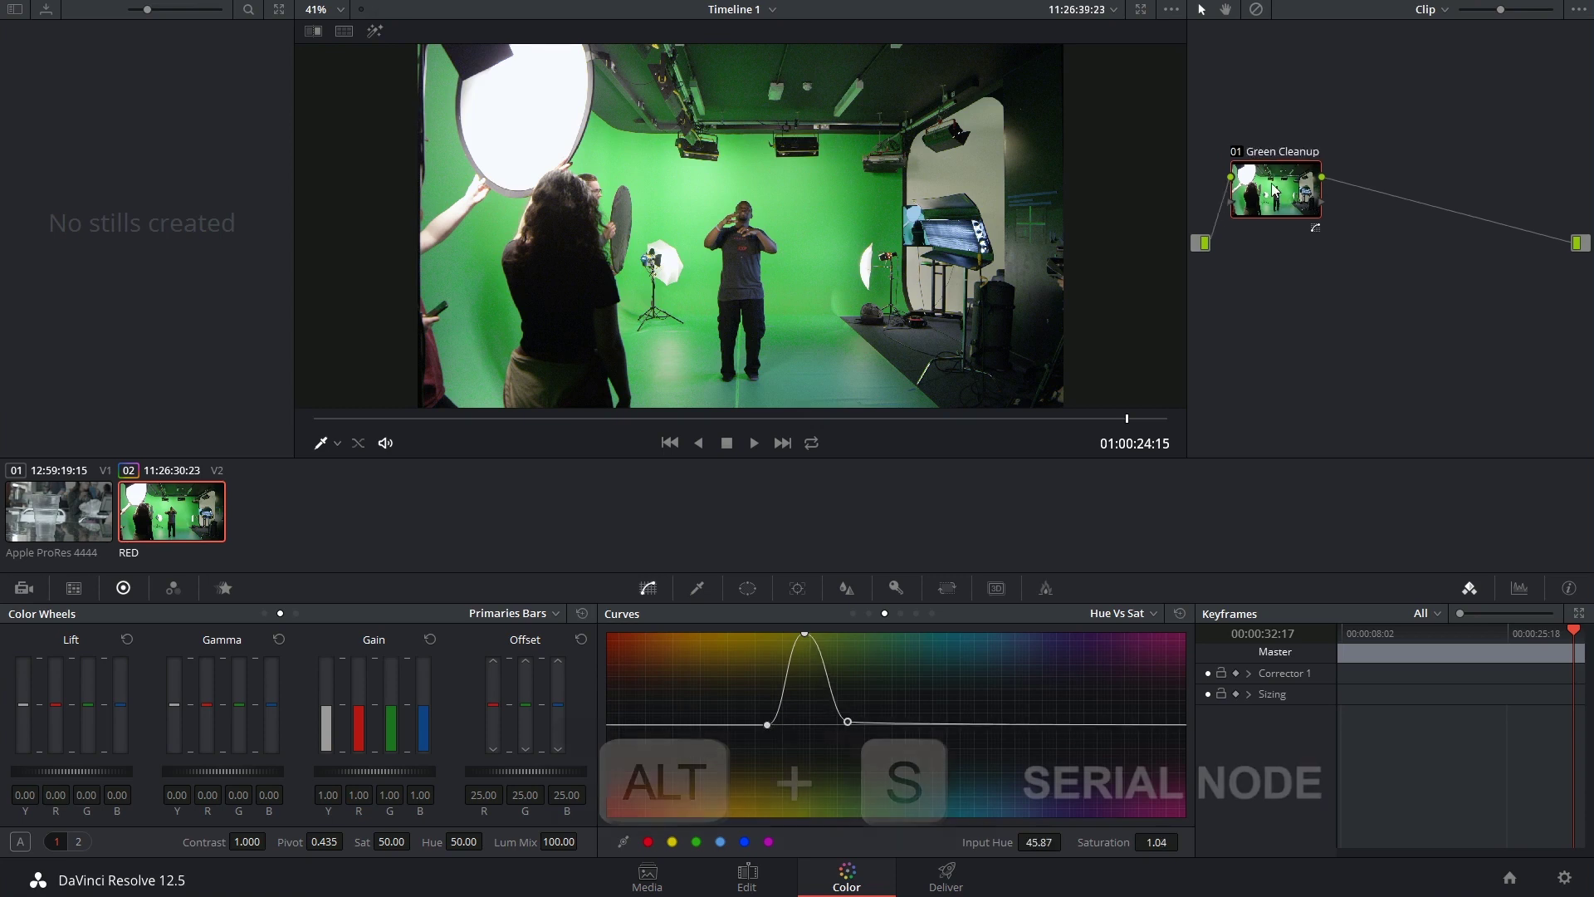
- Add serial node 02 and label it 'Chroma Key'
key(alt+s)
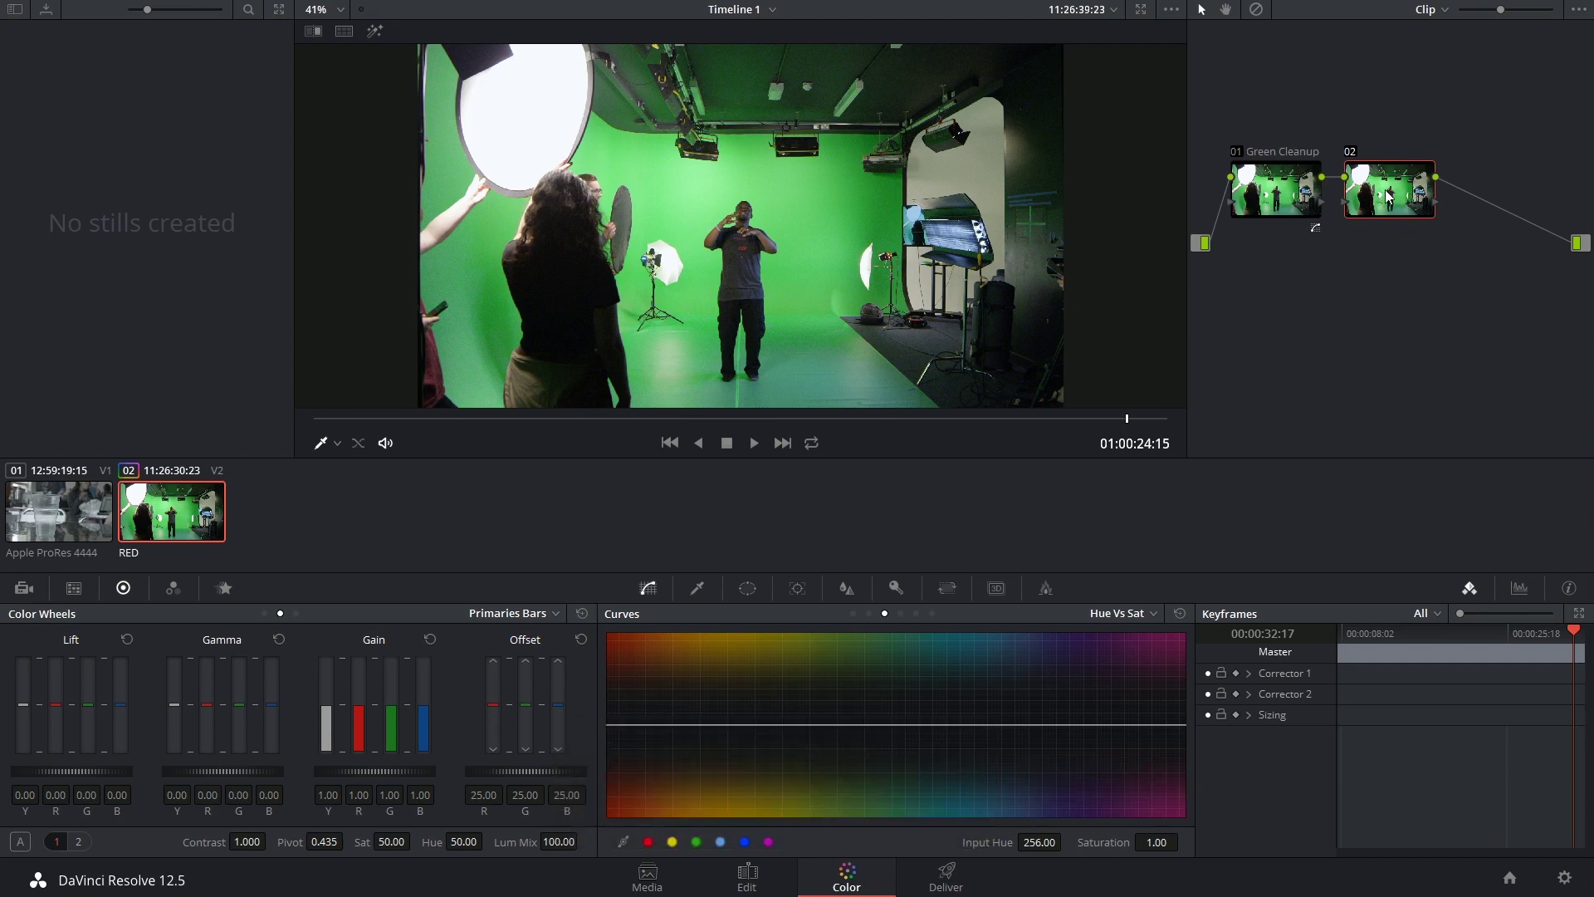
drag(1385, 195, 1385, 201)
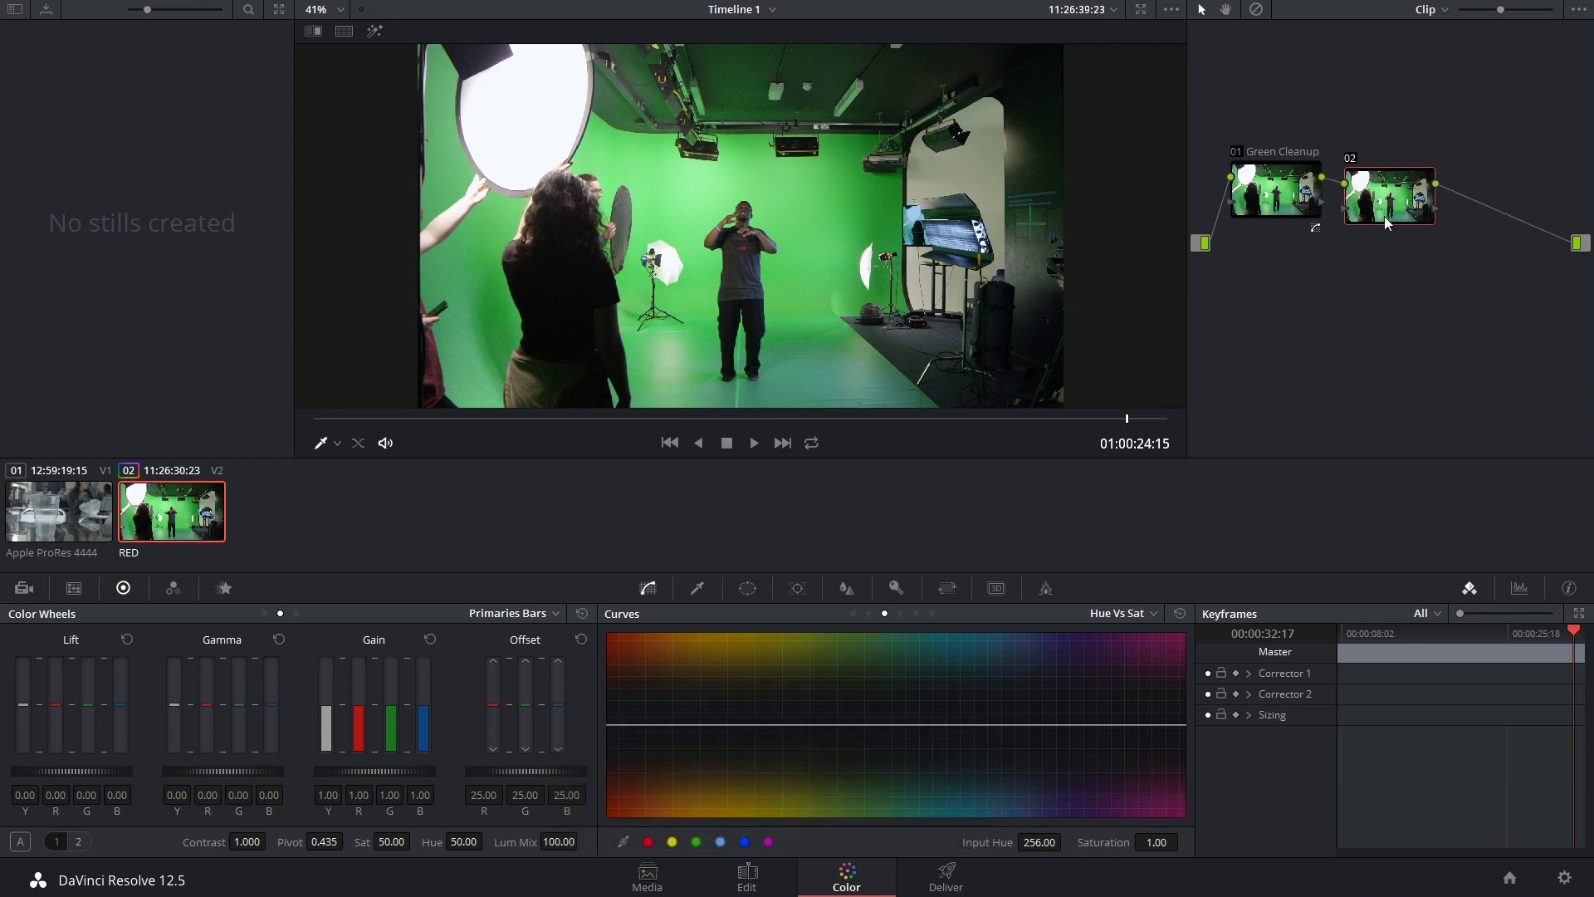
scroll(1383, 216, down, 3)
right_click(1355, 191)
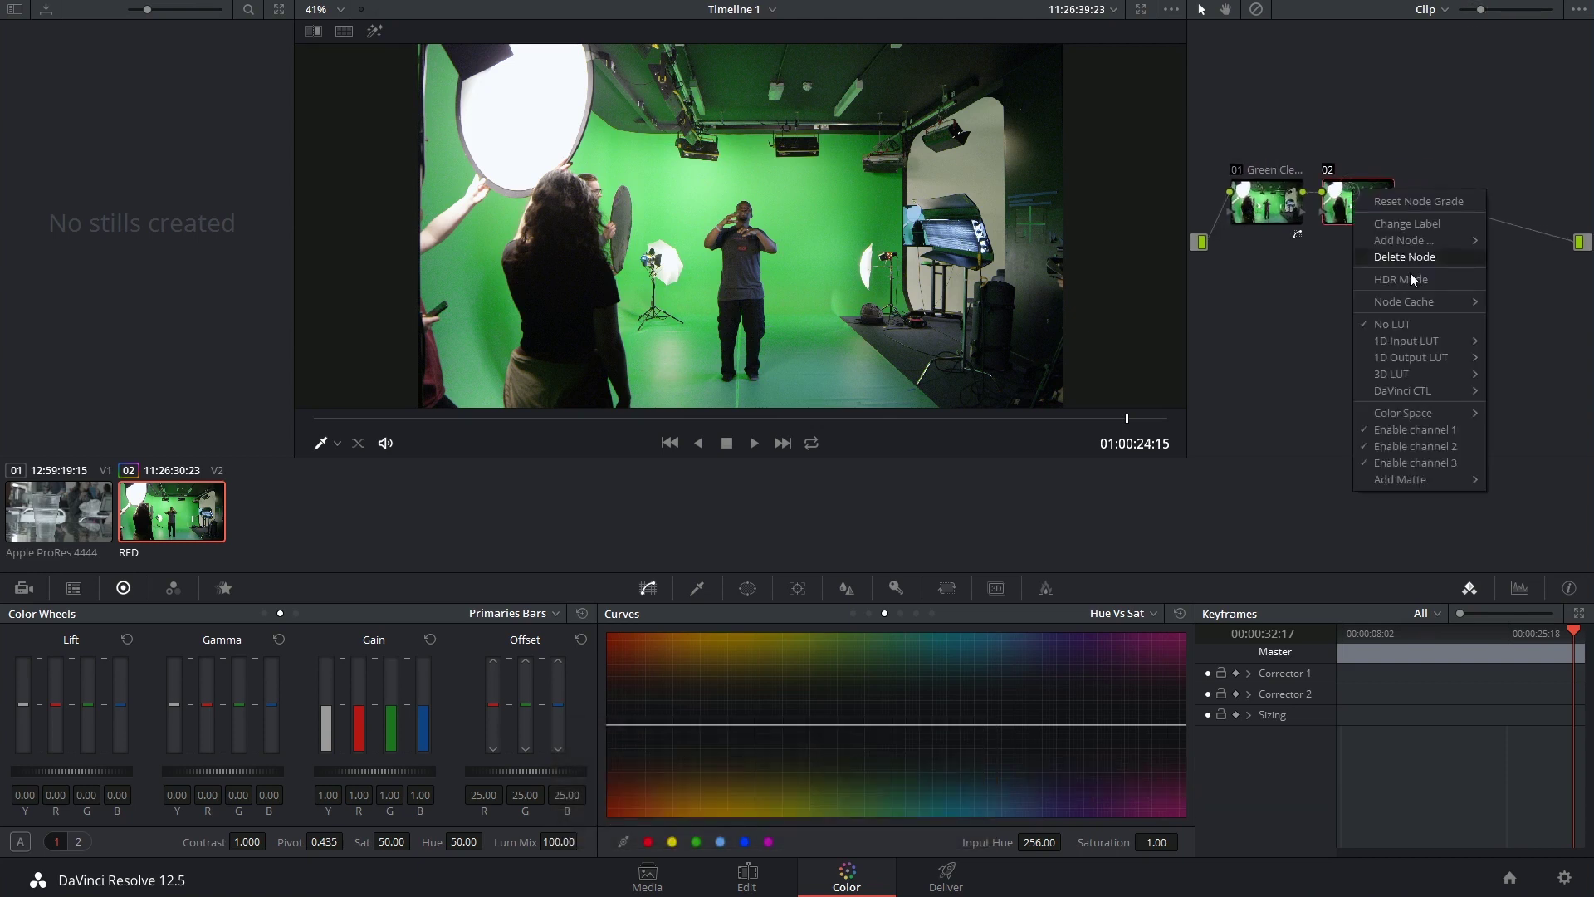
click(1413, 222)
text(Chroma K)
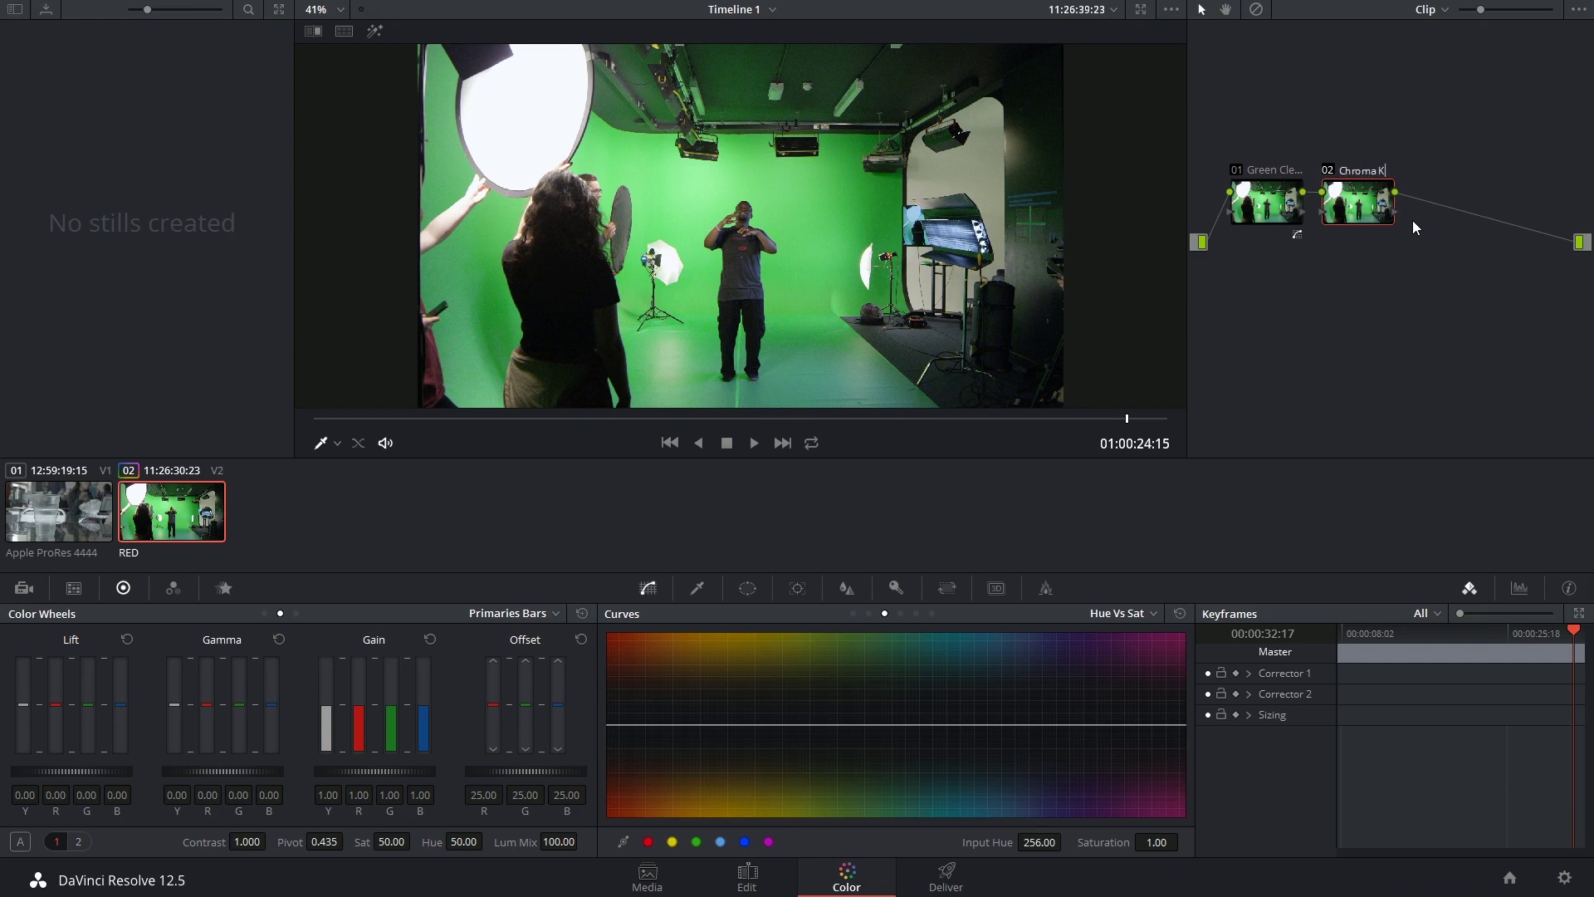
text(ey)
key(Return)
- Sample the green screen beside the actor with the 3D qualifier (R74 G178 B91)
click(700, 588)
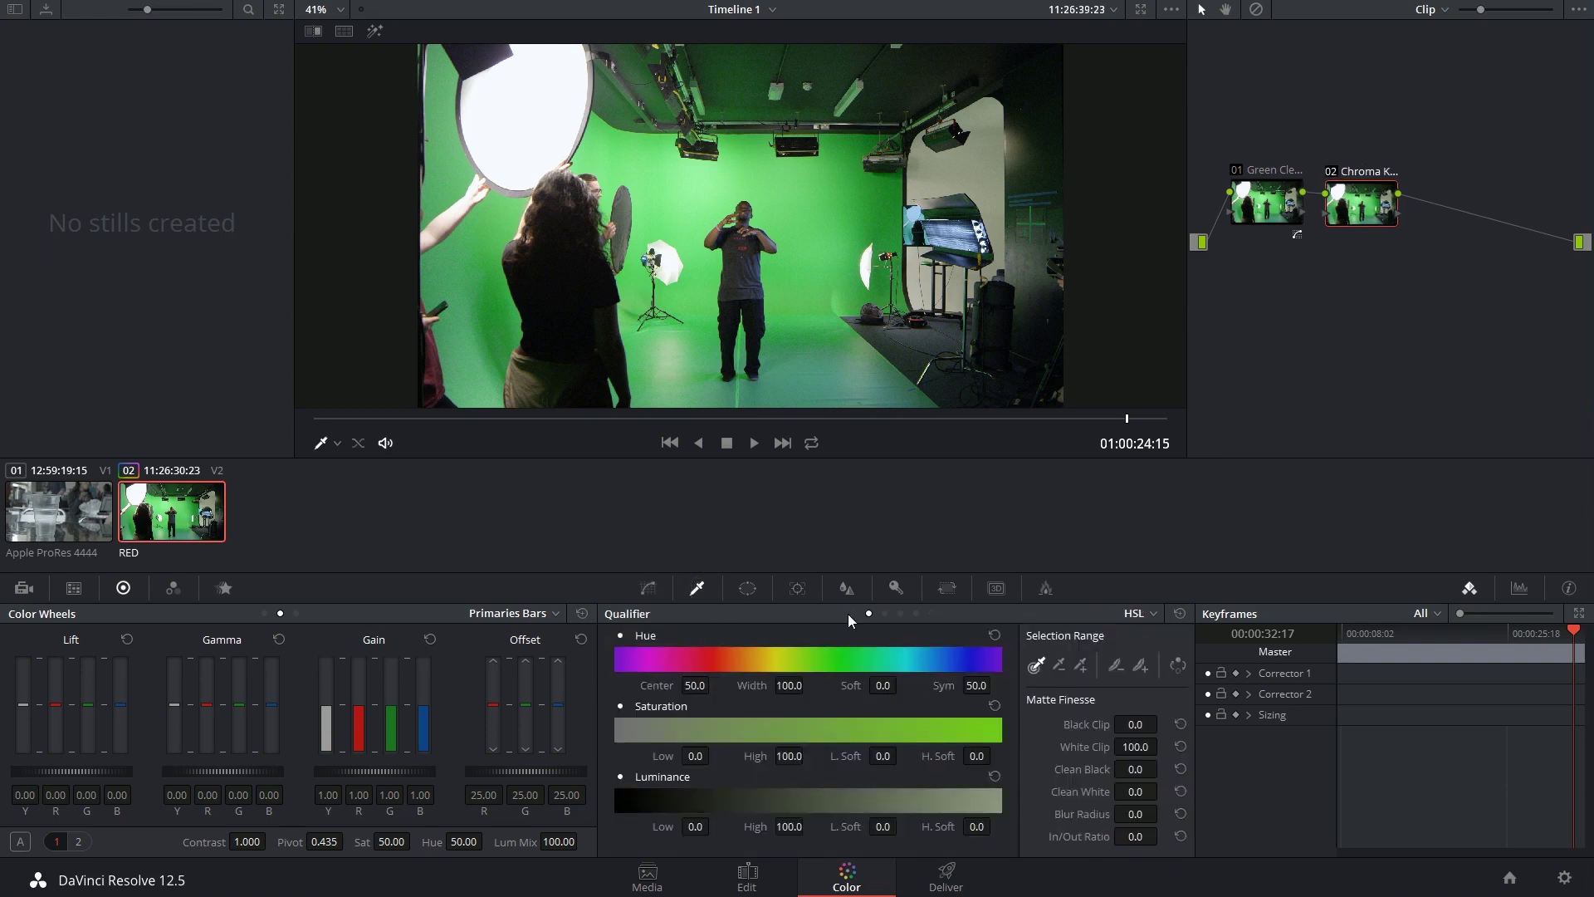
click(1144, 619)
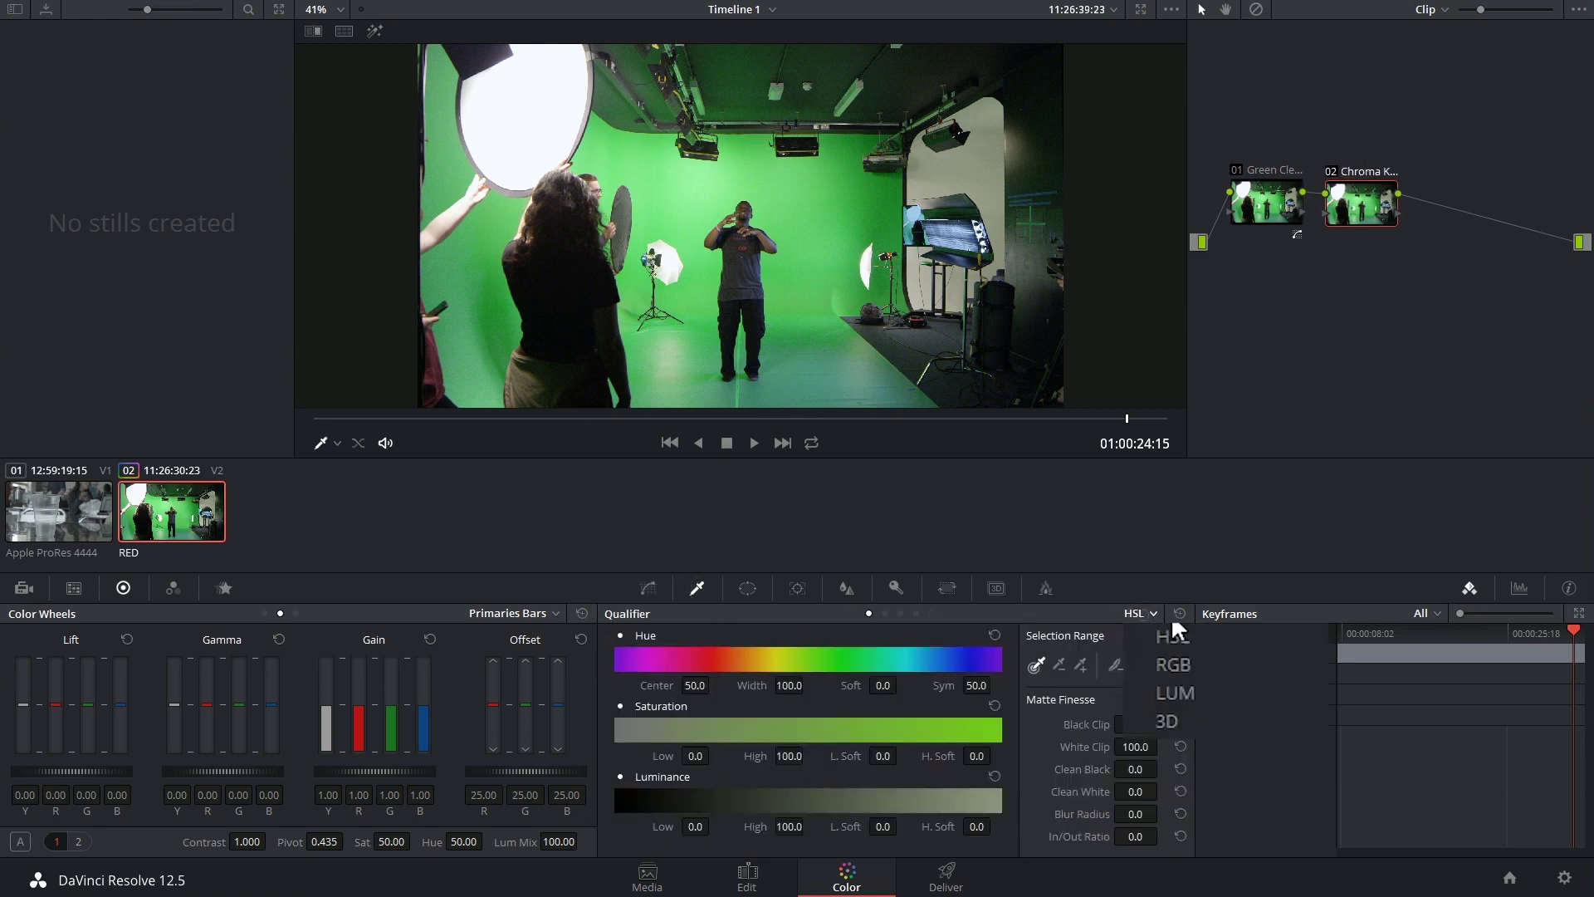
click(1201, 716)
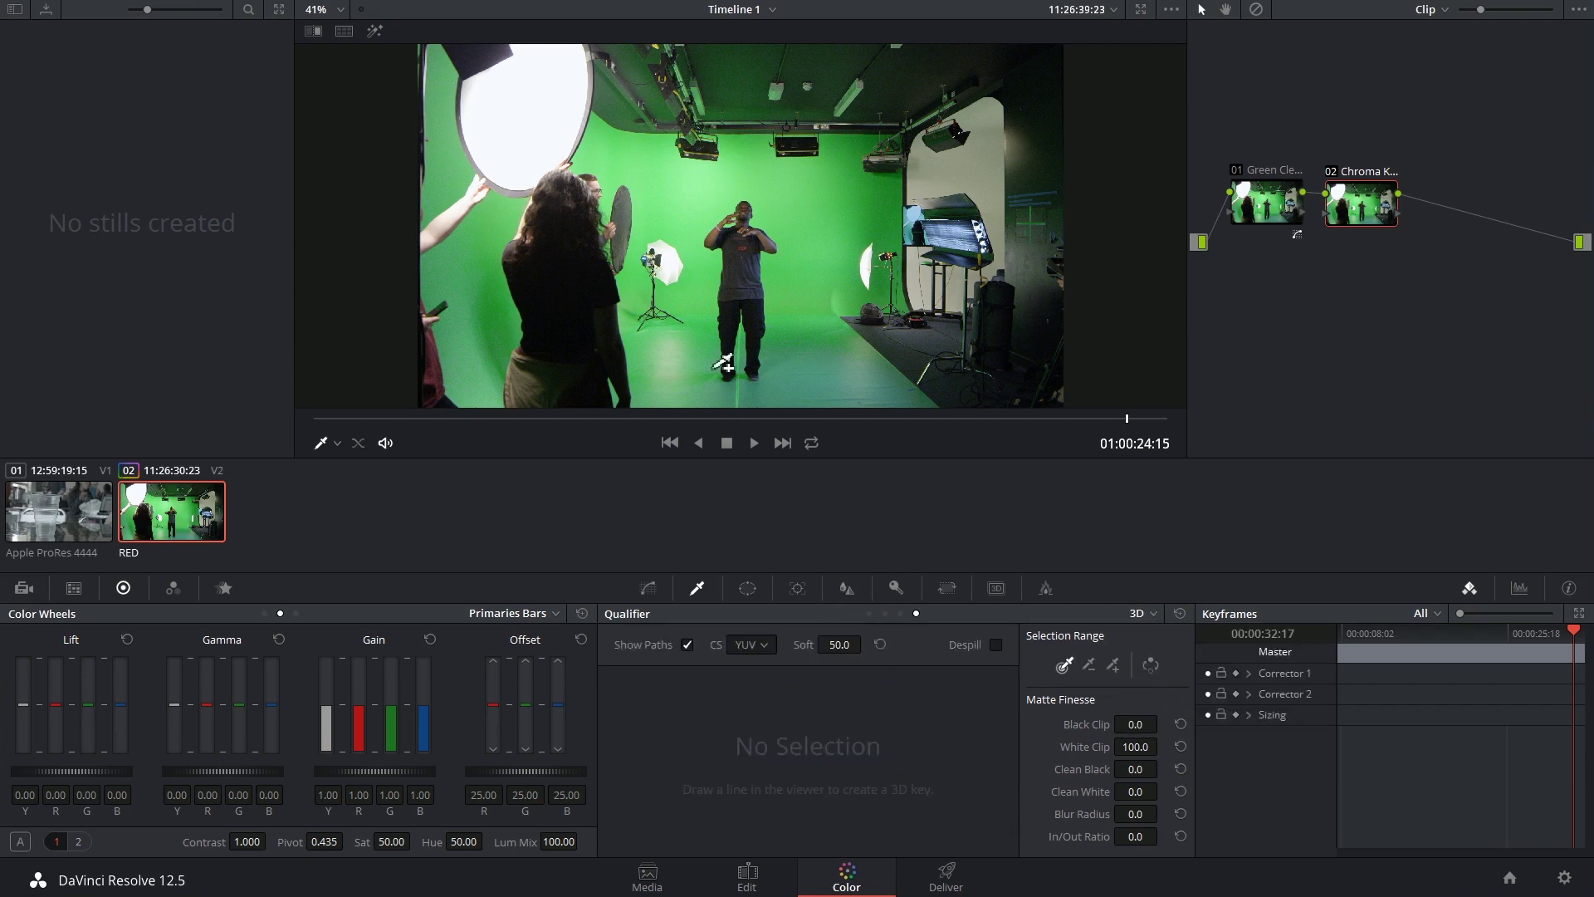
scroll(785, 262, up, 4)
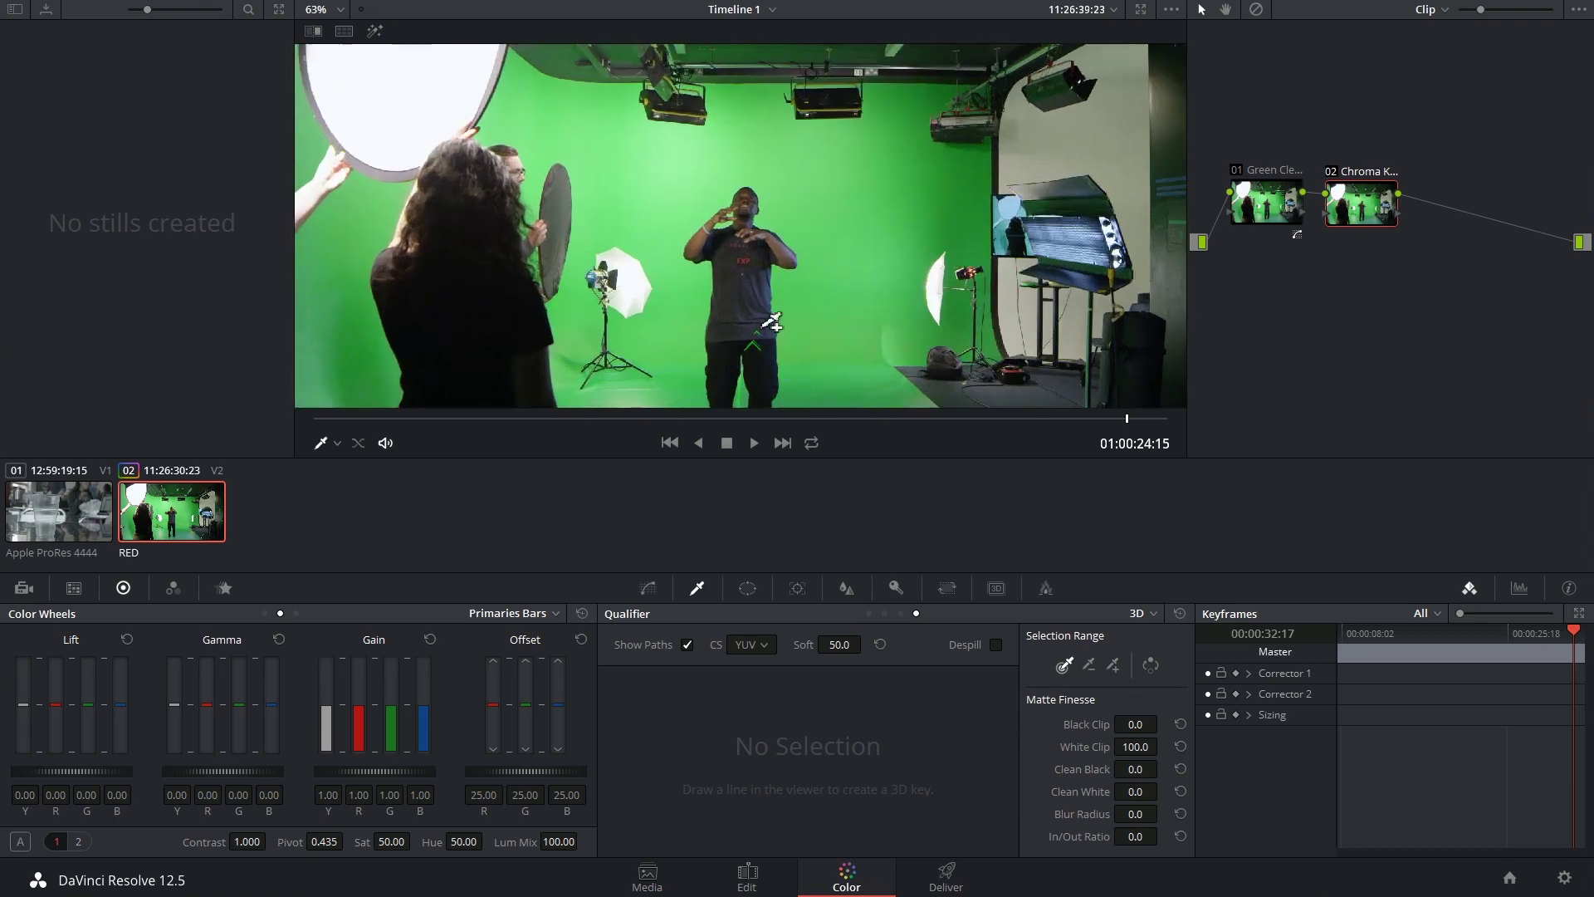
mouse_move(839, 170)
mouse_down()
mouse_move(853, 268)
mouse_move(841, 376)
mouse_move(870, 343)
mouse_move(903, 241)
mouse_up()
scroll(876, 345, down, 1)
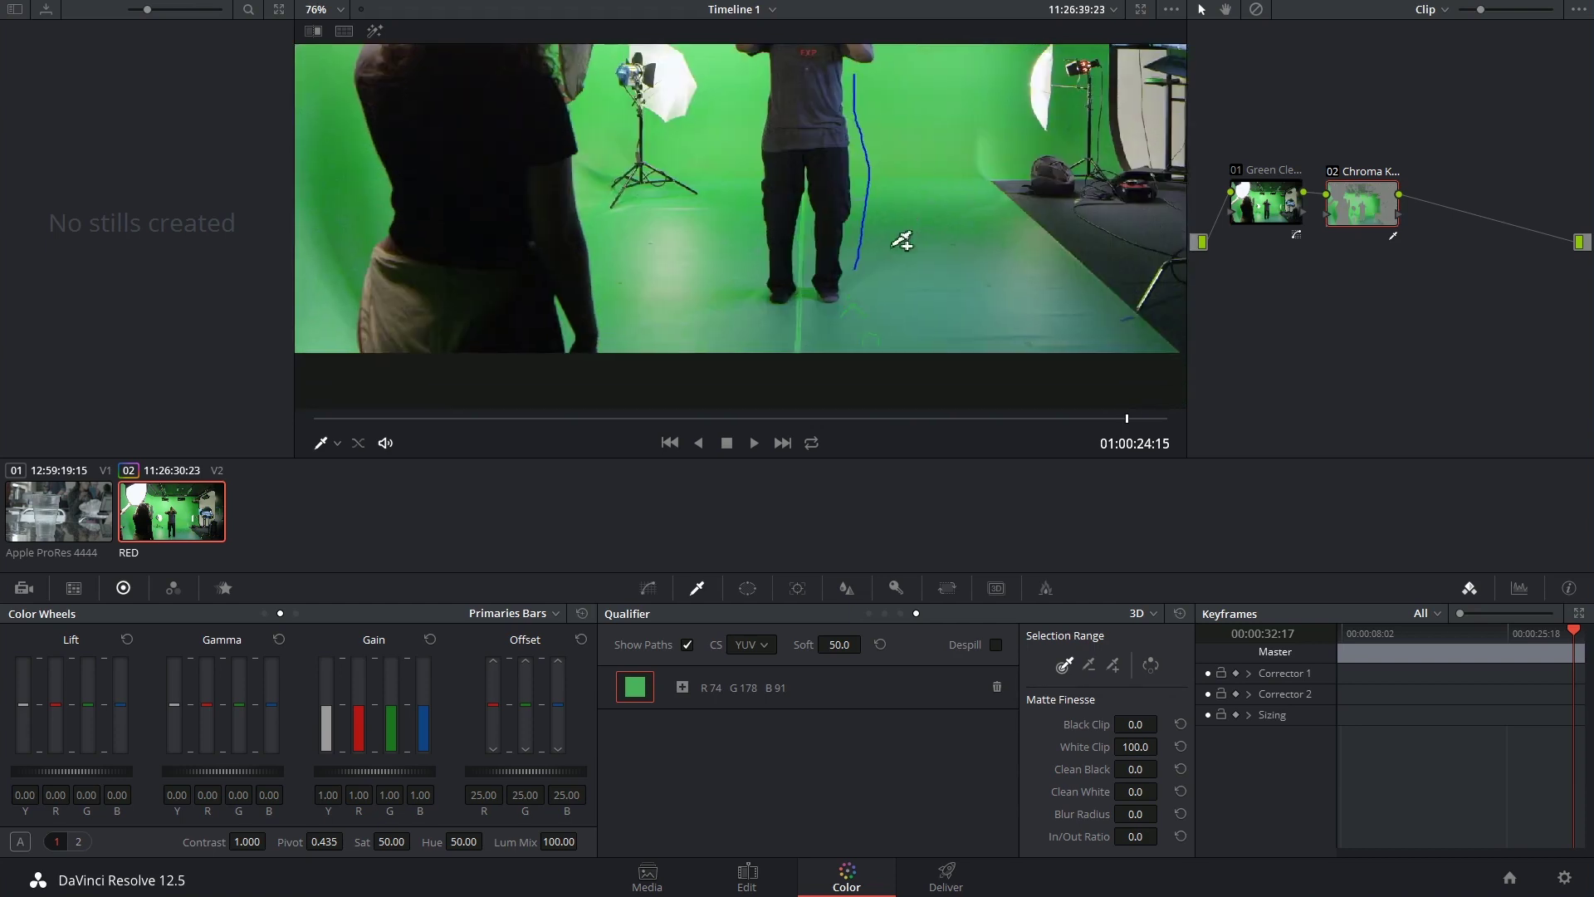
- Preview the key against grey and add a second green sample near the feet
click(376, 32)
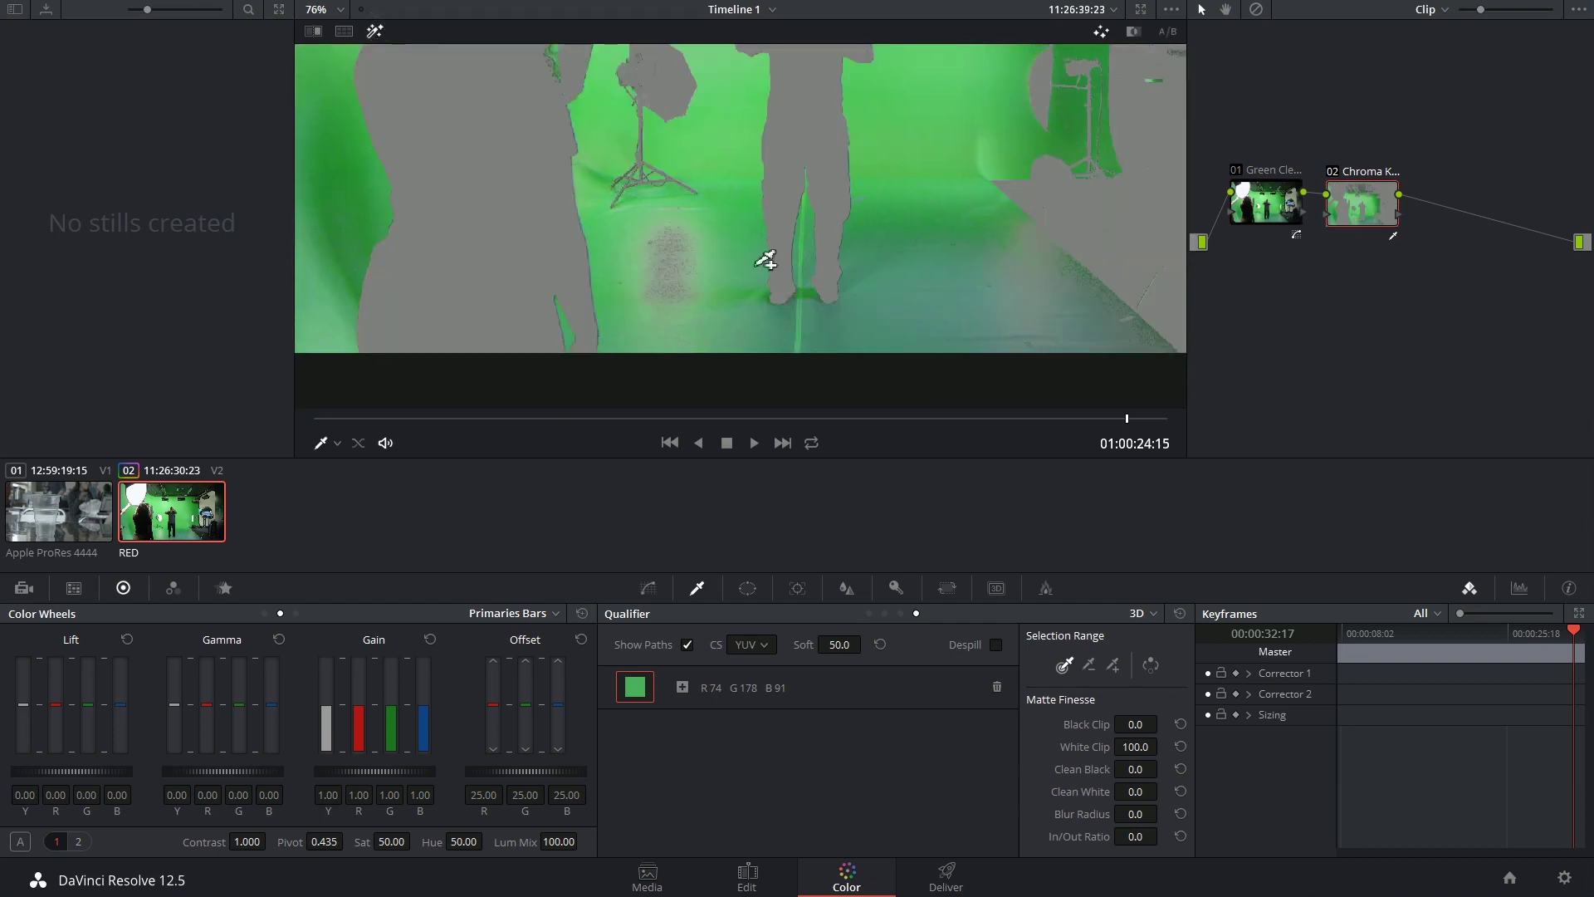
scroll(894, 246, up, 2)
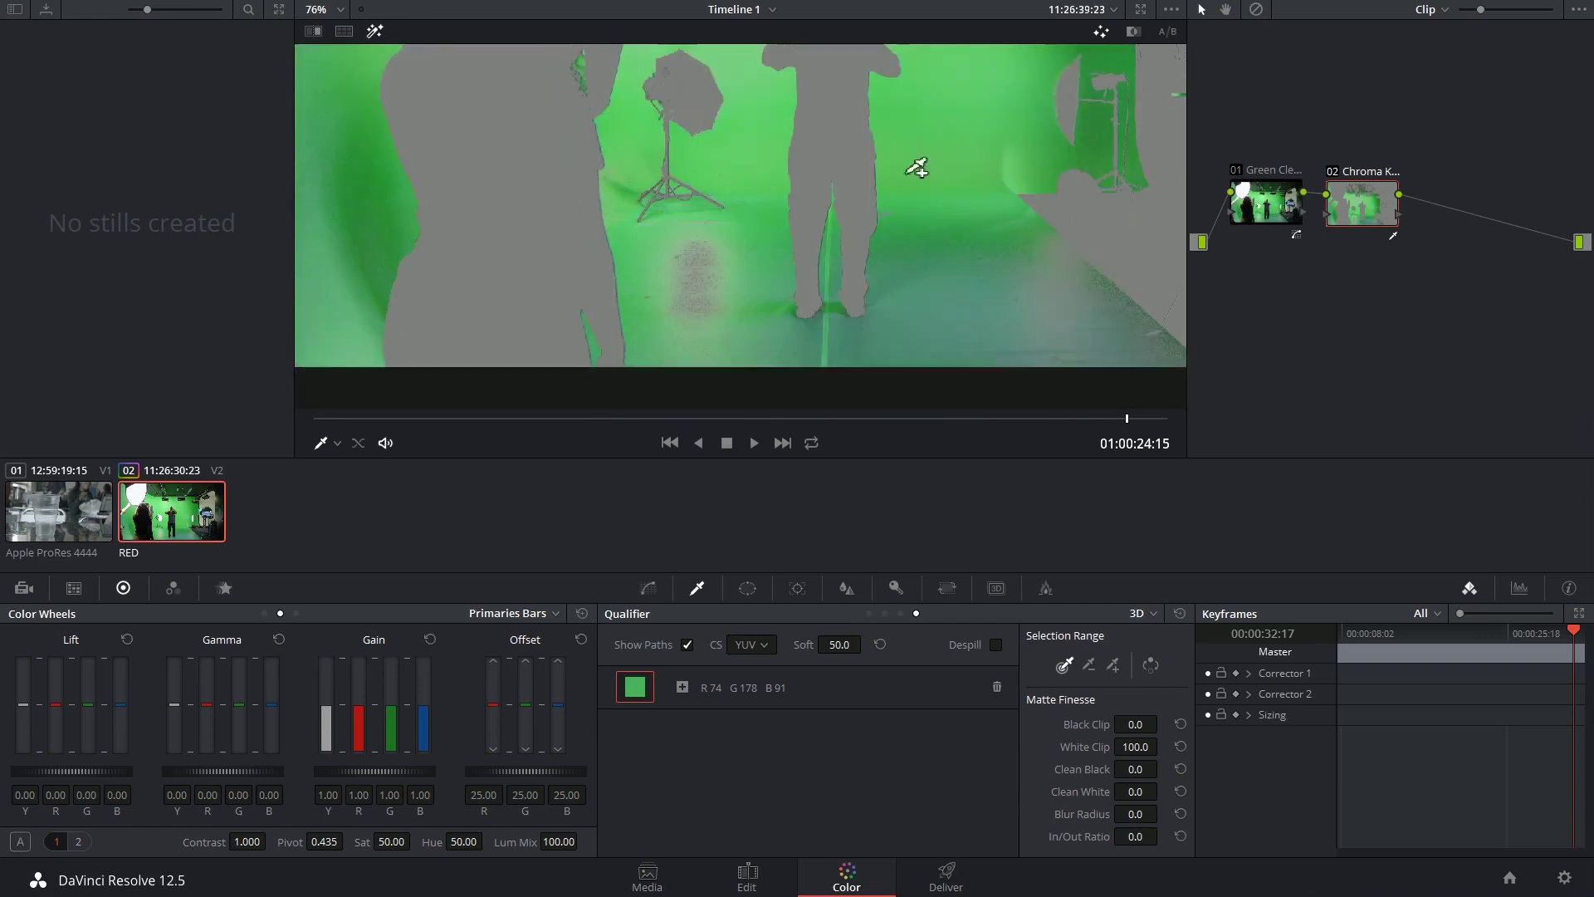
scroll(957, 221, up, 3)
click(843, 214)
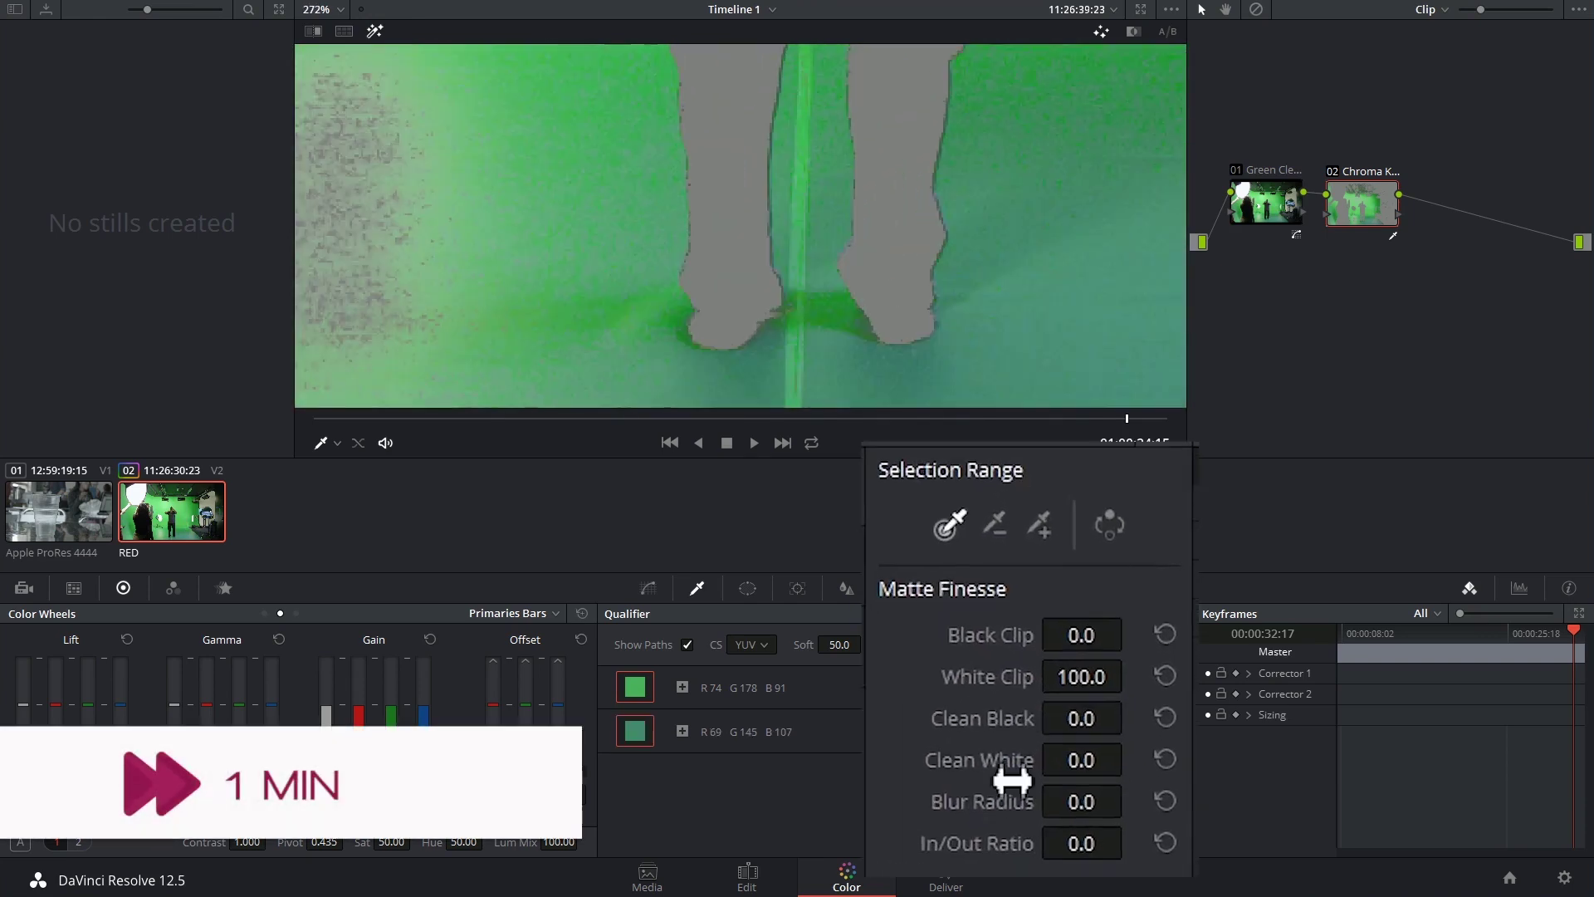
click(1134, 31)
- Refine the matte with Black Clip 1.9, White Clip 89.9 and additional green samples
drag(1079, 631, 1104, 631)
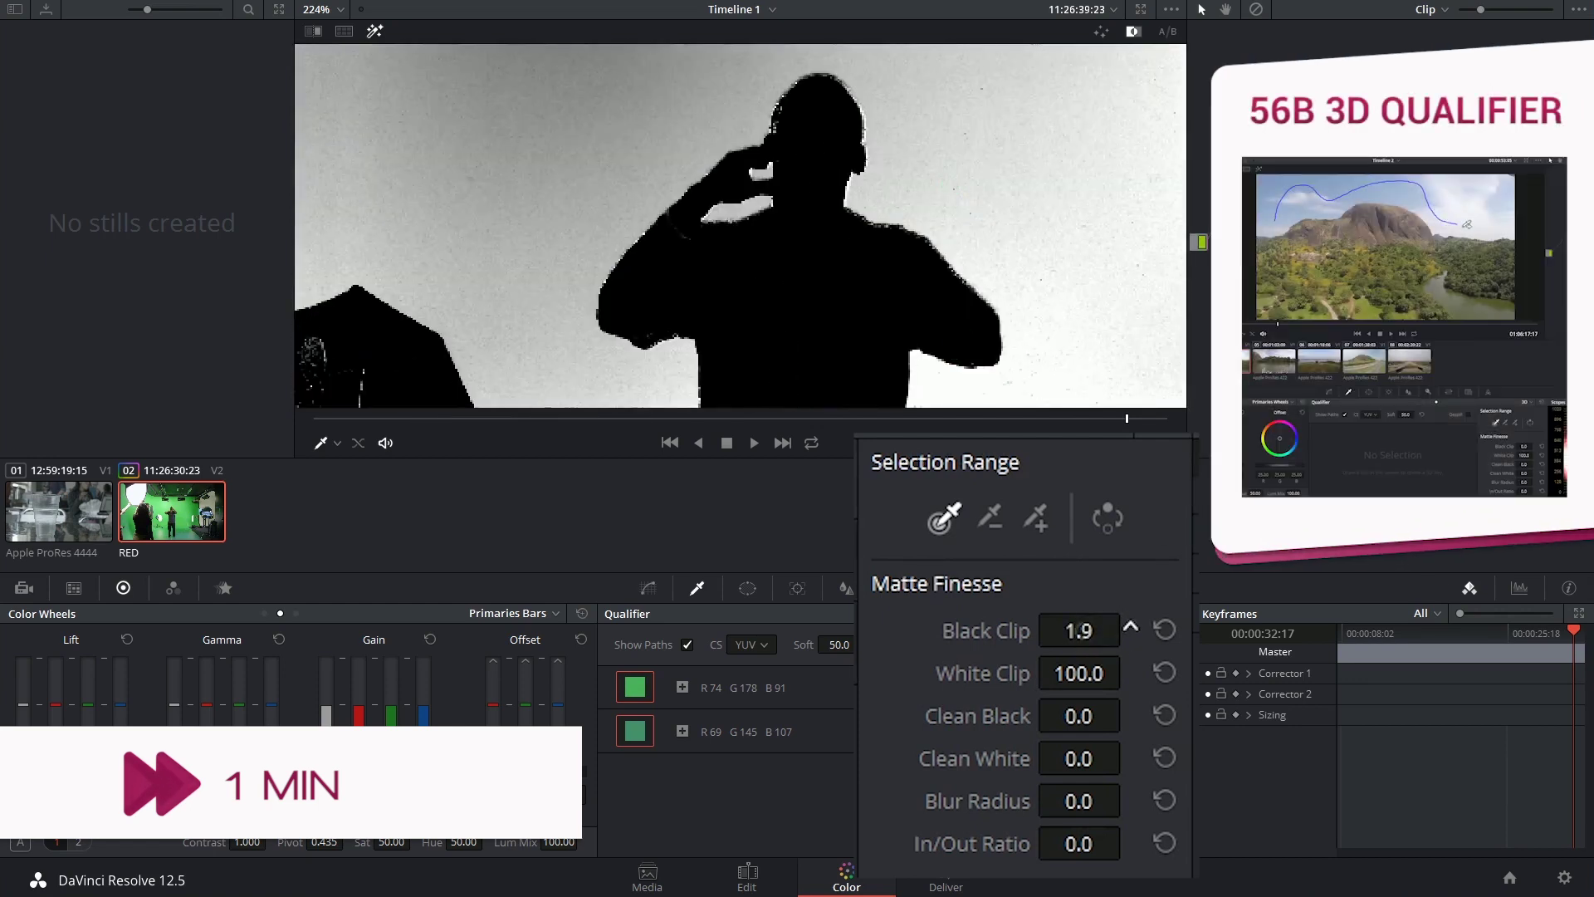
scroll(747, 224, up, 2)
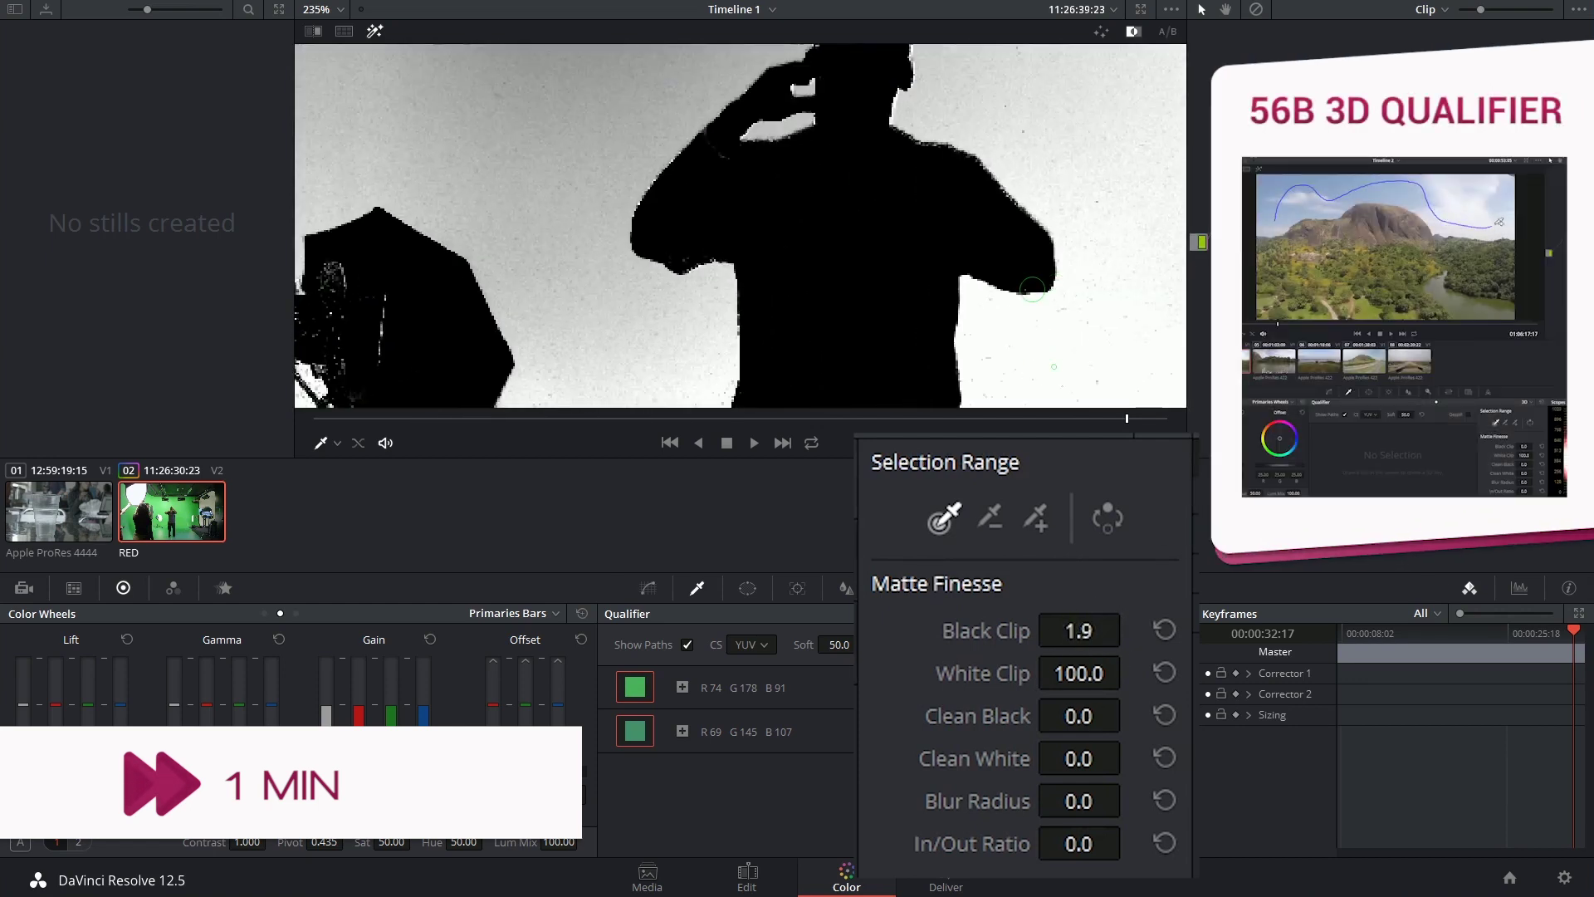
mouse_move(1079, 673)
mouse_down()
mouse_move(1131, 674)
mouse_move(1117, 675)
mouse_up()
scroll(993, 349, down, 5)
click(872, 249)
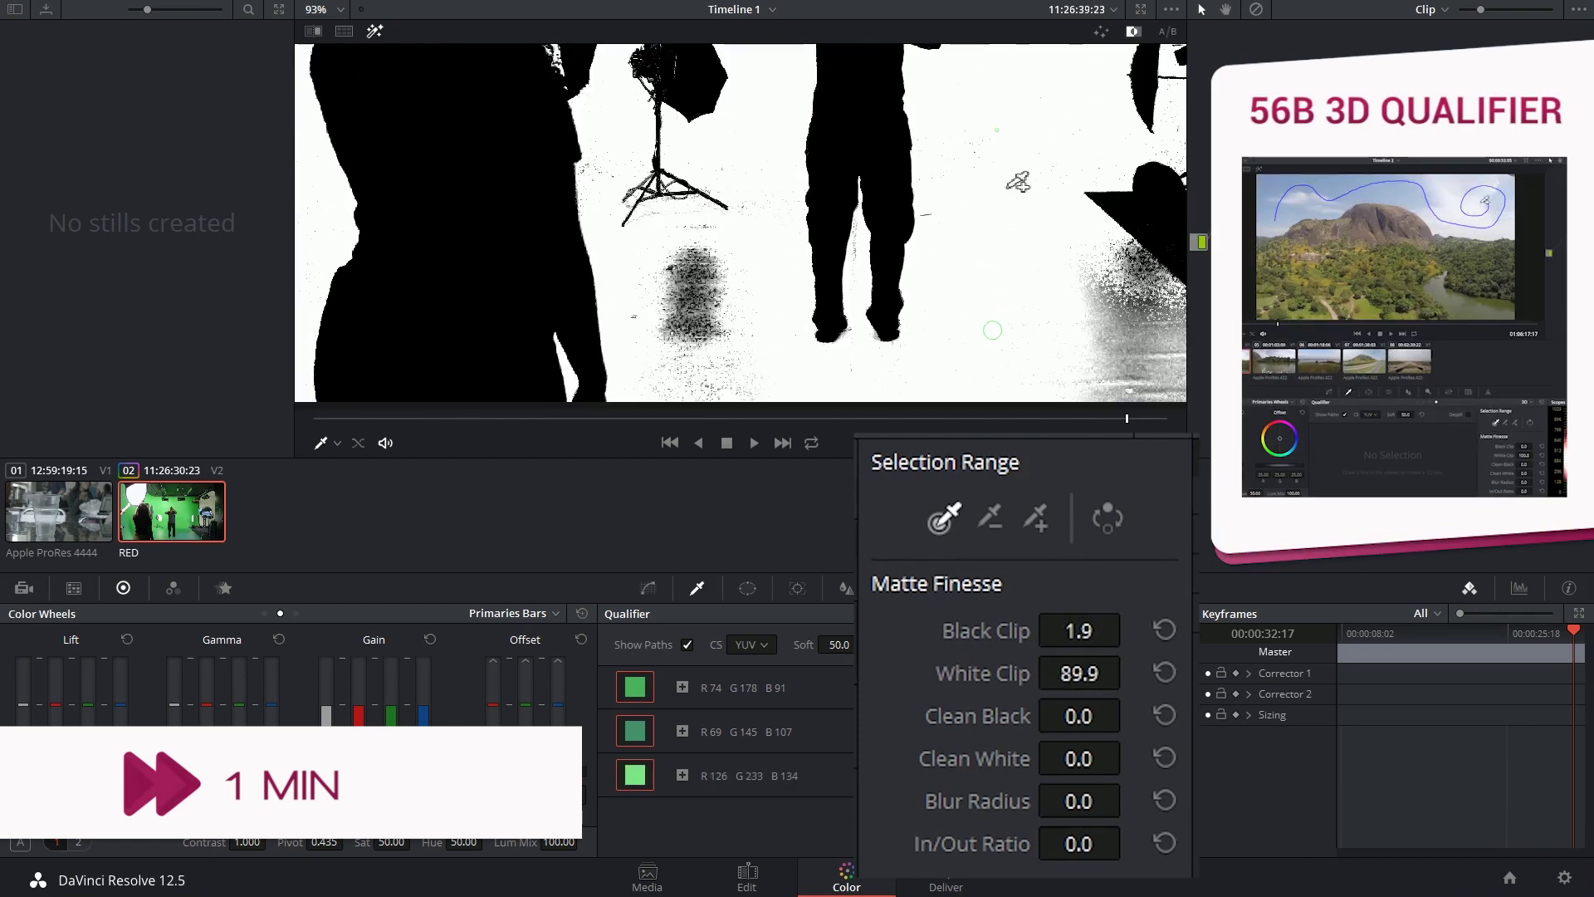
click(888, 241)
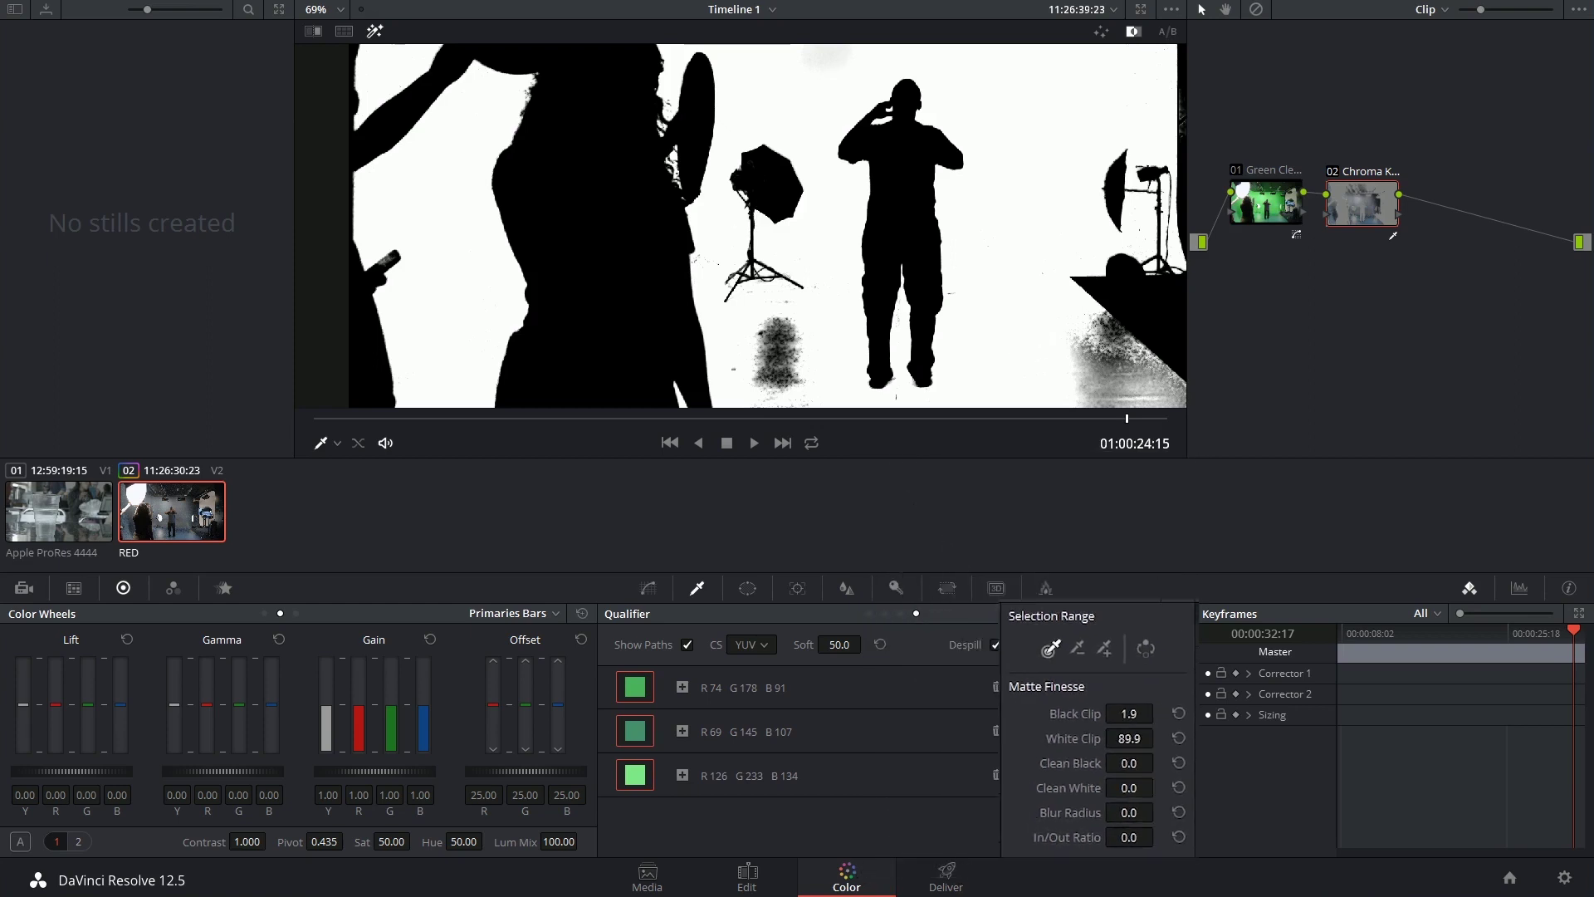
click(375, 31)
scroll(1051, 332, down, 2)
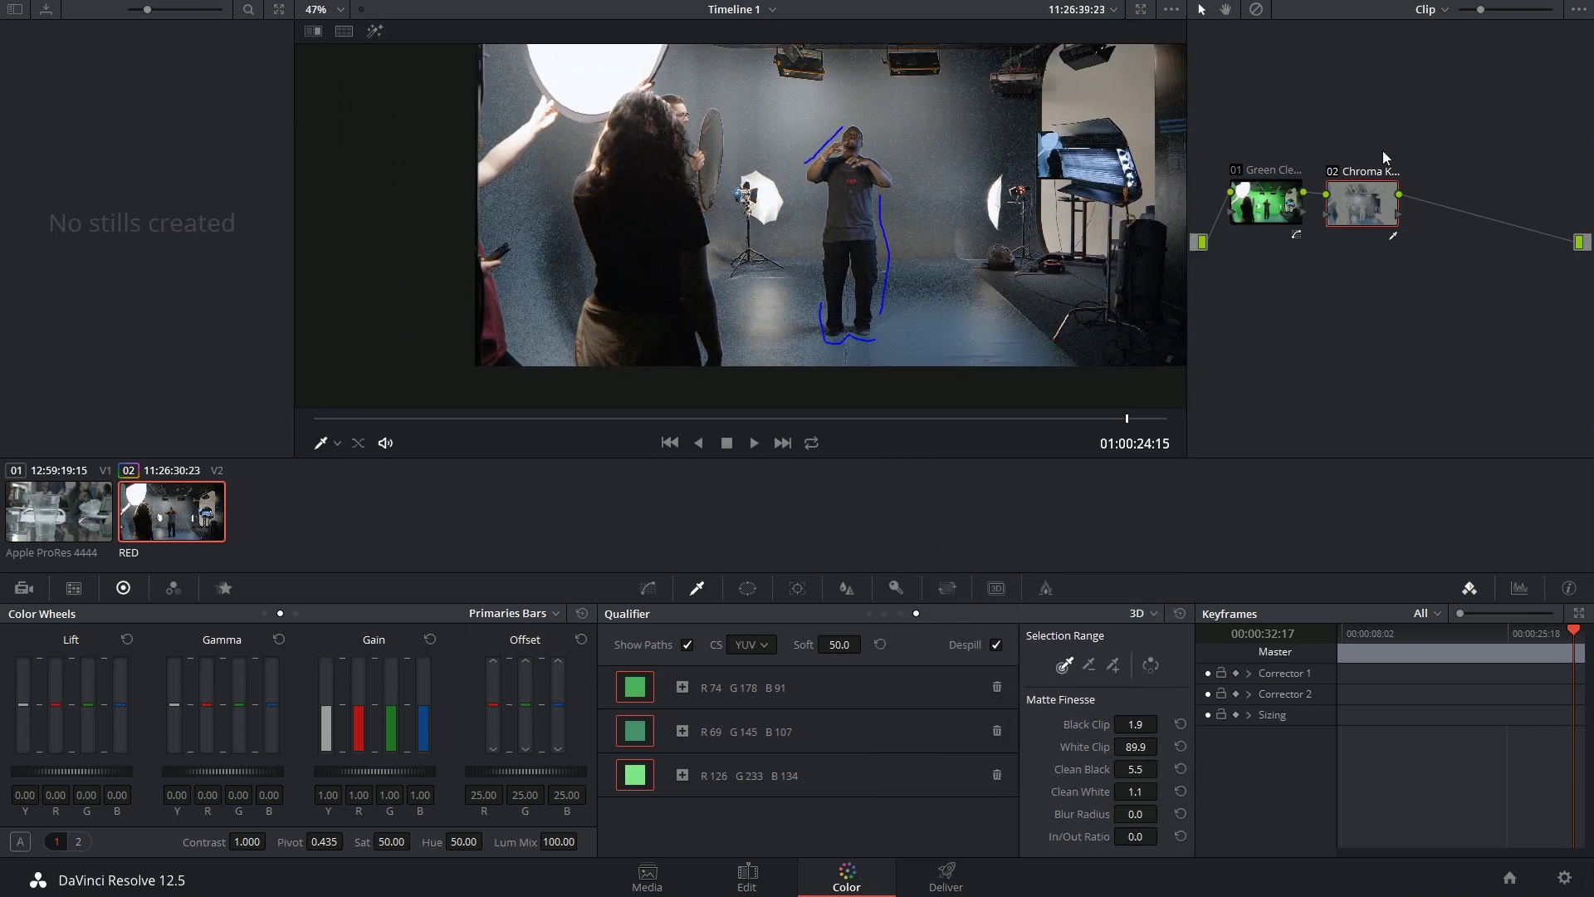
drag(1352, 202, 1370, 183)
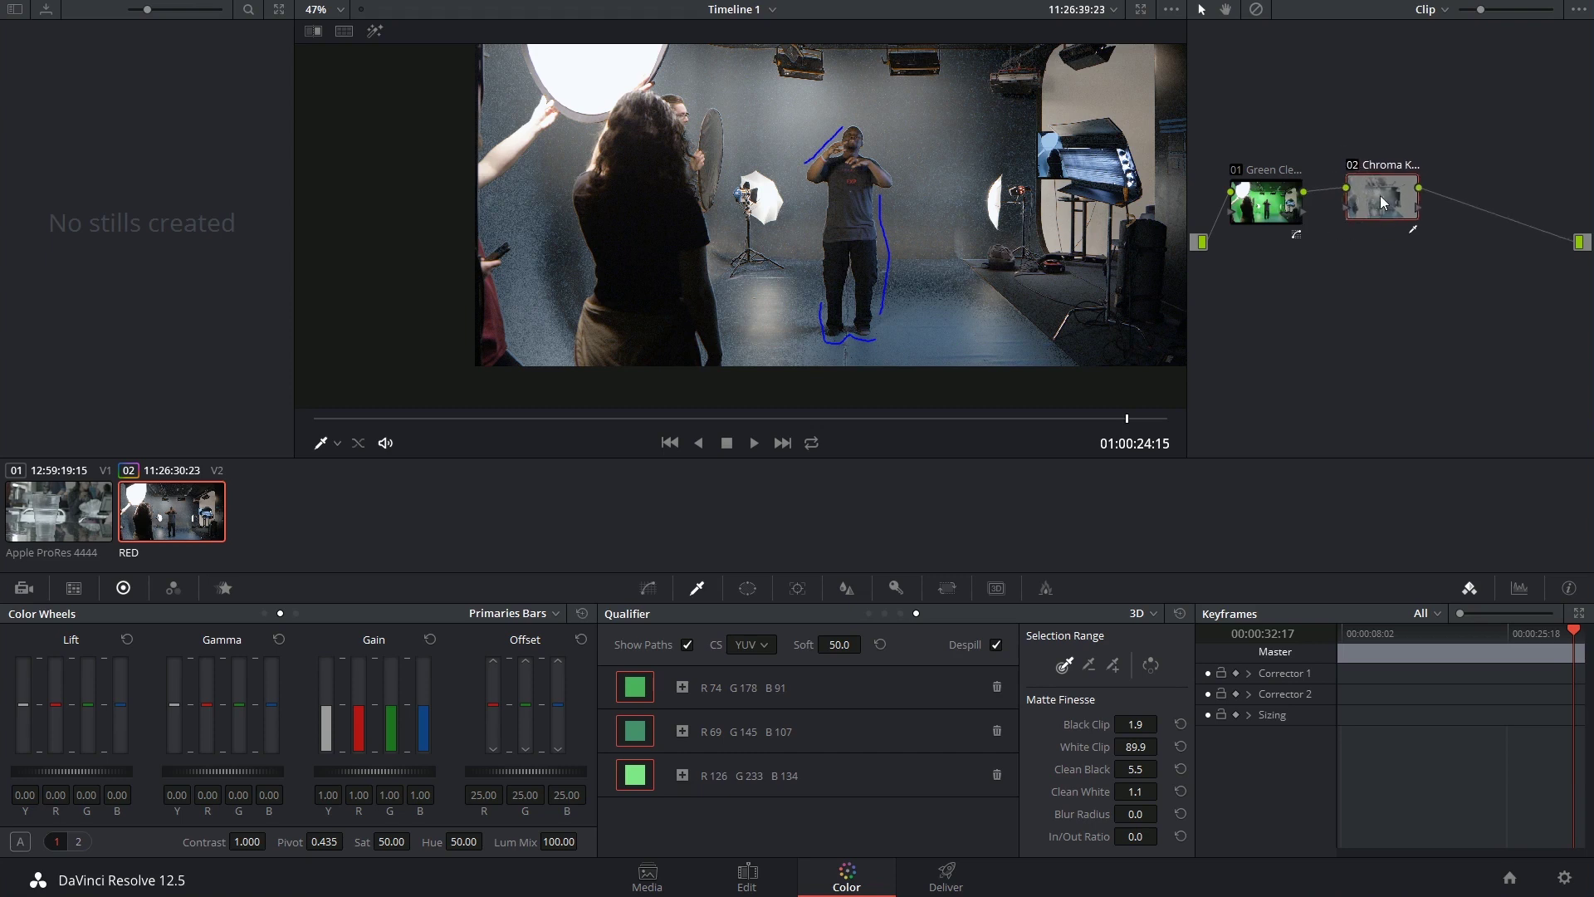
- Invert the key to keep the actor, preview it against grey, and enable a Curve window
click(1150, 667)
drag(1388, 209, 1373, 217)
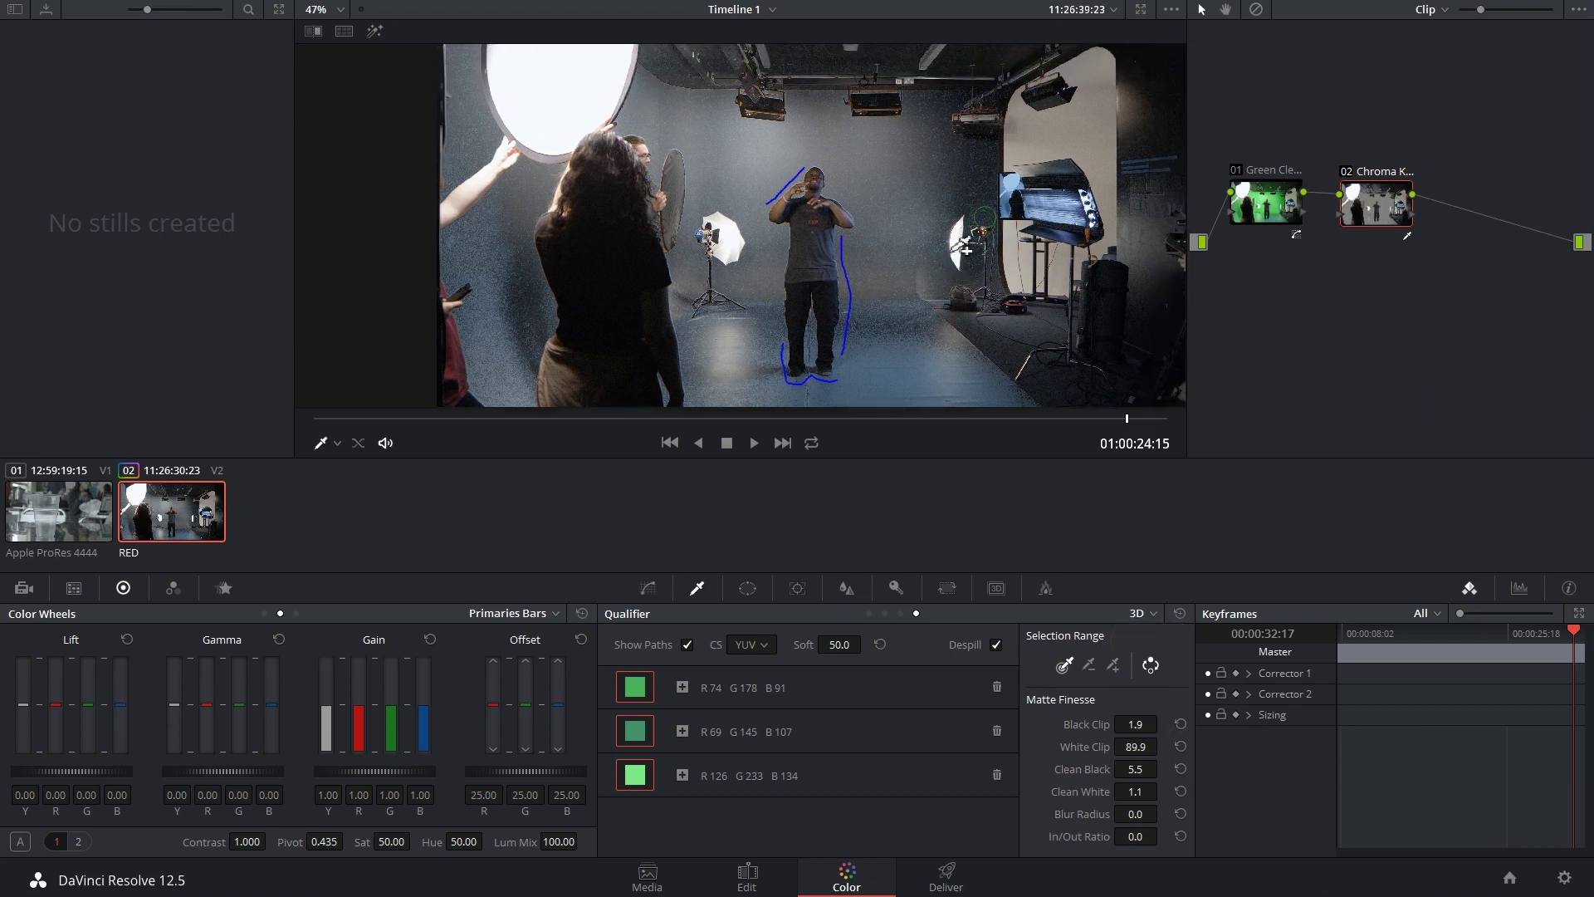
key(shift+h)
click(1094, 33)
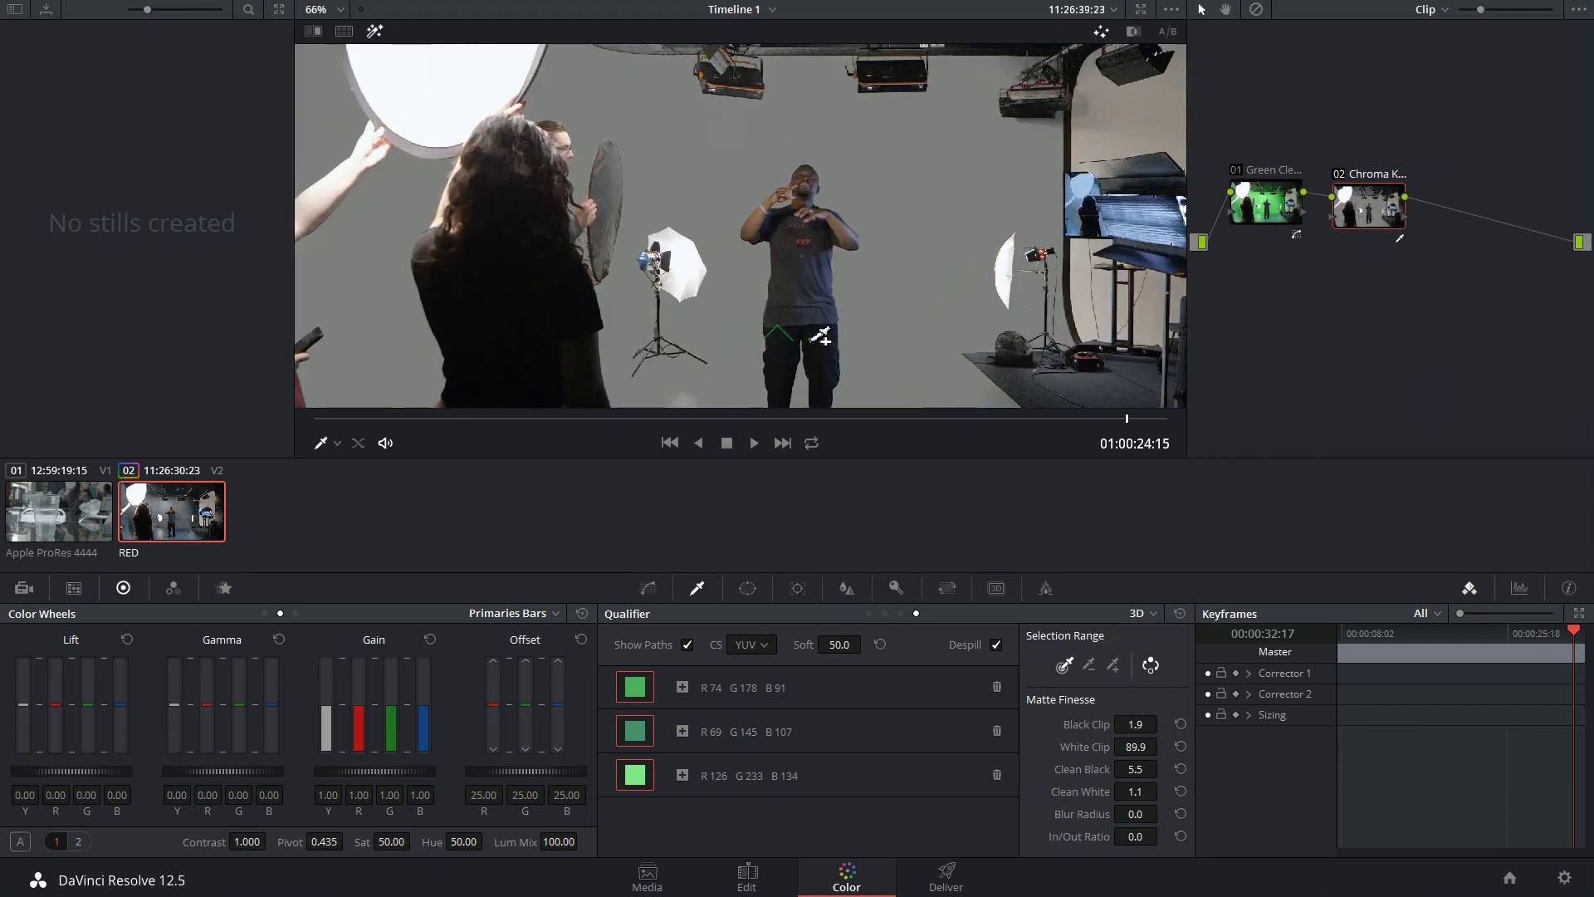
click(996, 645)
click(749, 590)
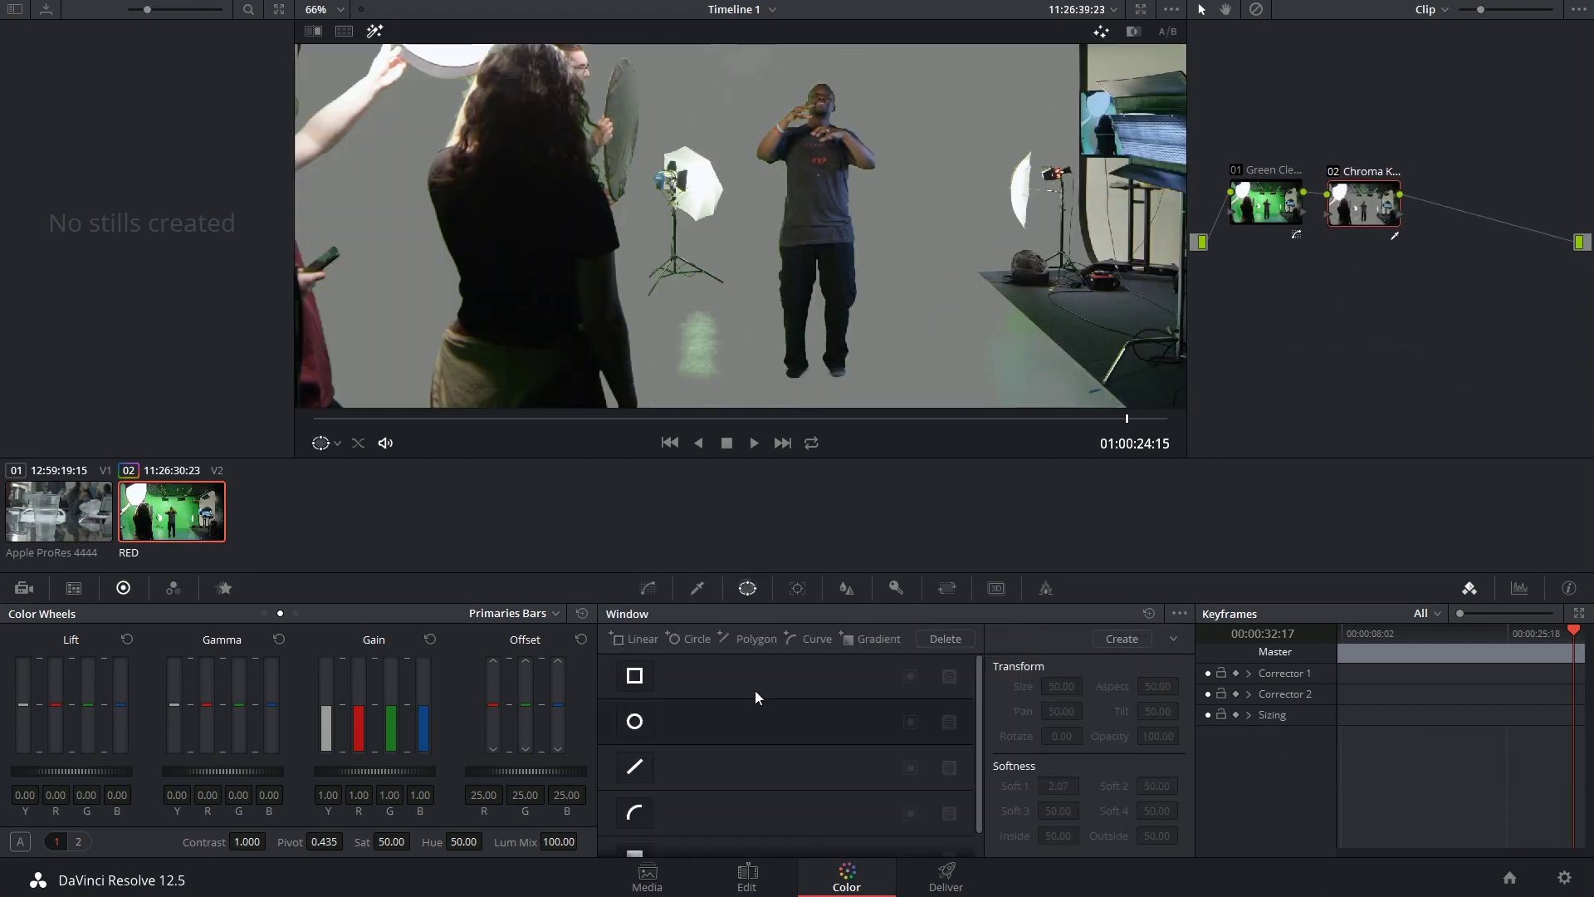
scroll(646, 745, down, 1)
click(636, 786)
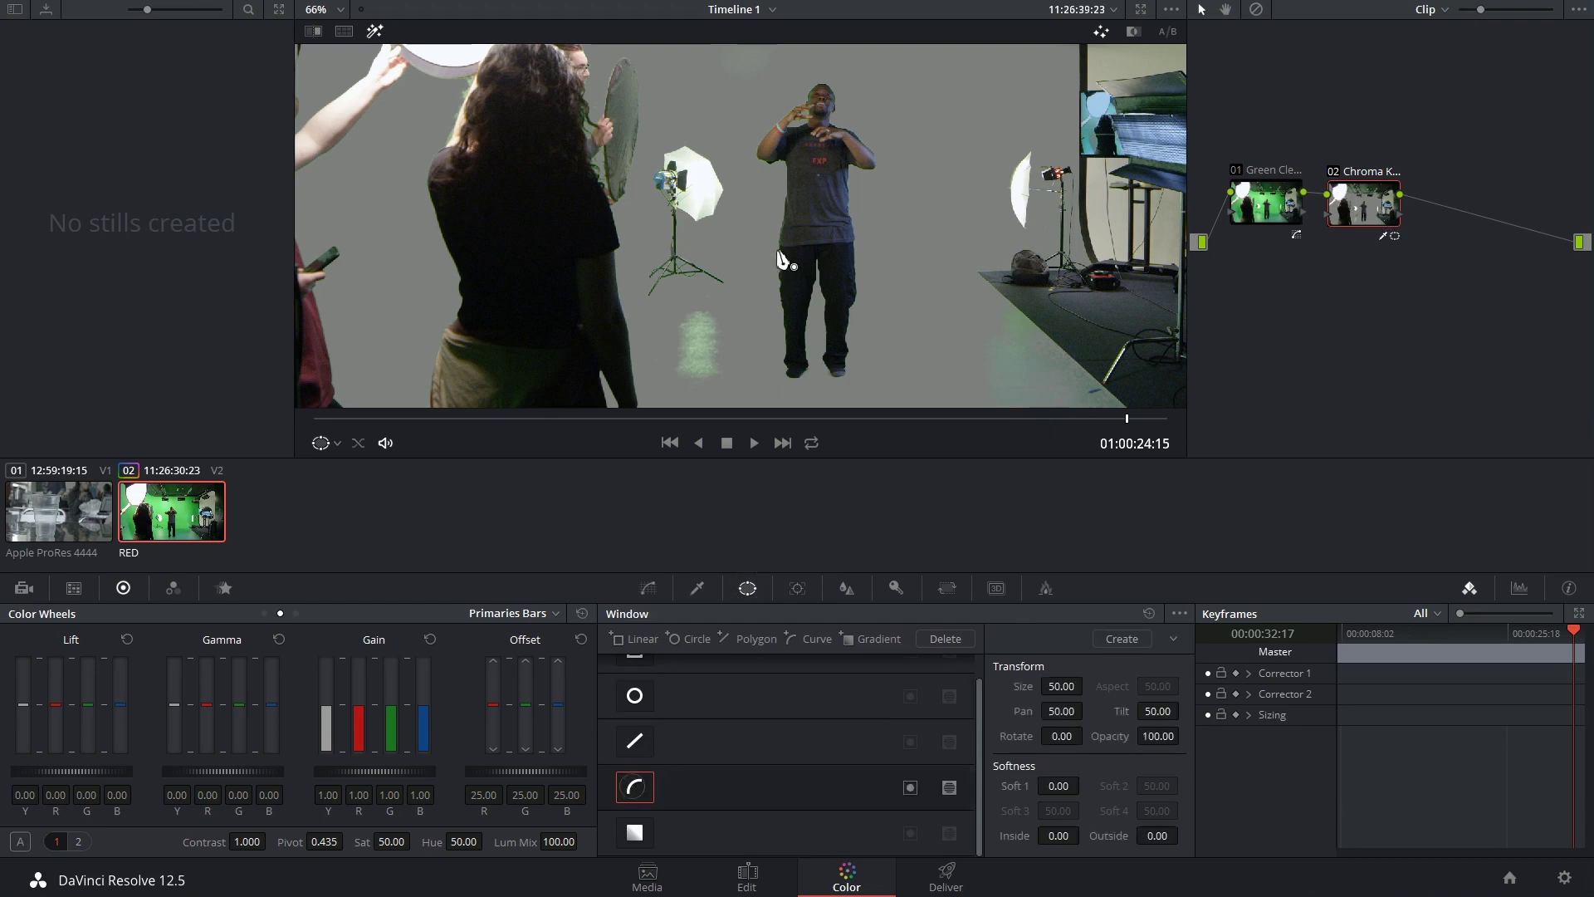
- Trace a closed curve window around the actor
click(732, 150)
click(759, 385)
click(870, 387)
click(930, 253)
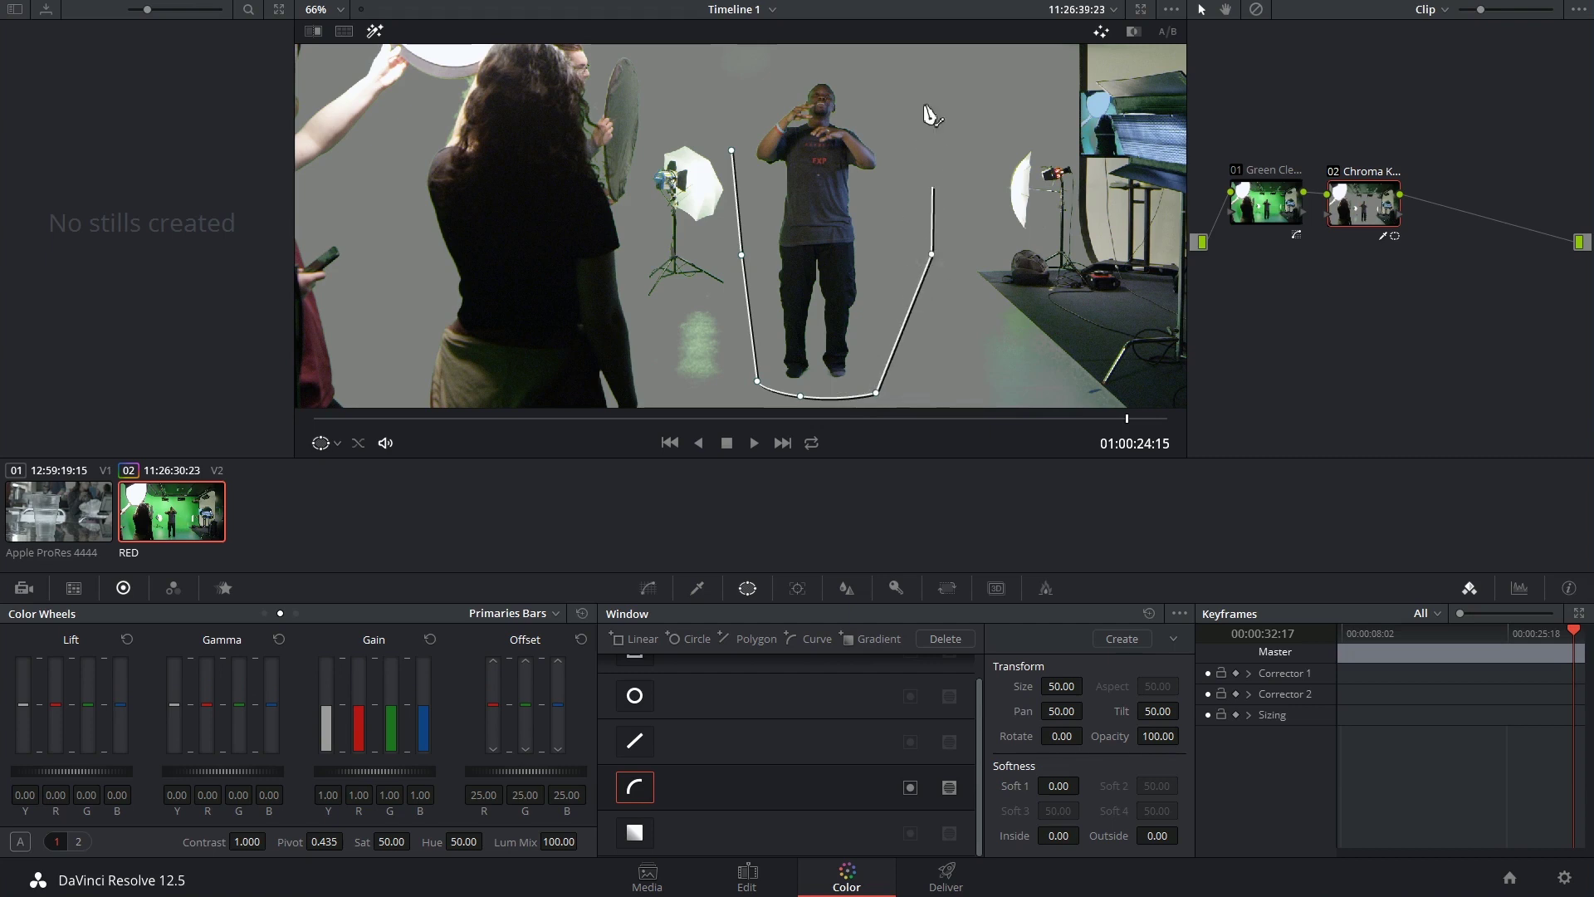
click(945, 68)
click(731, 150)
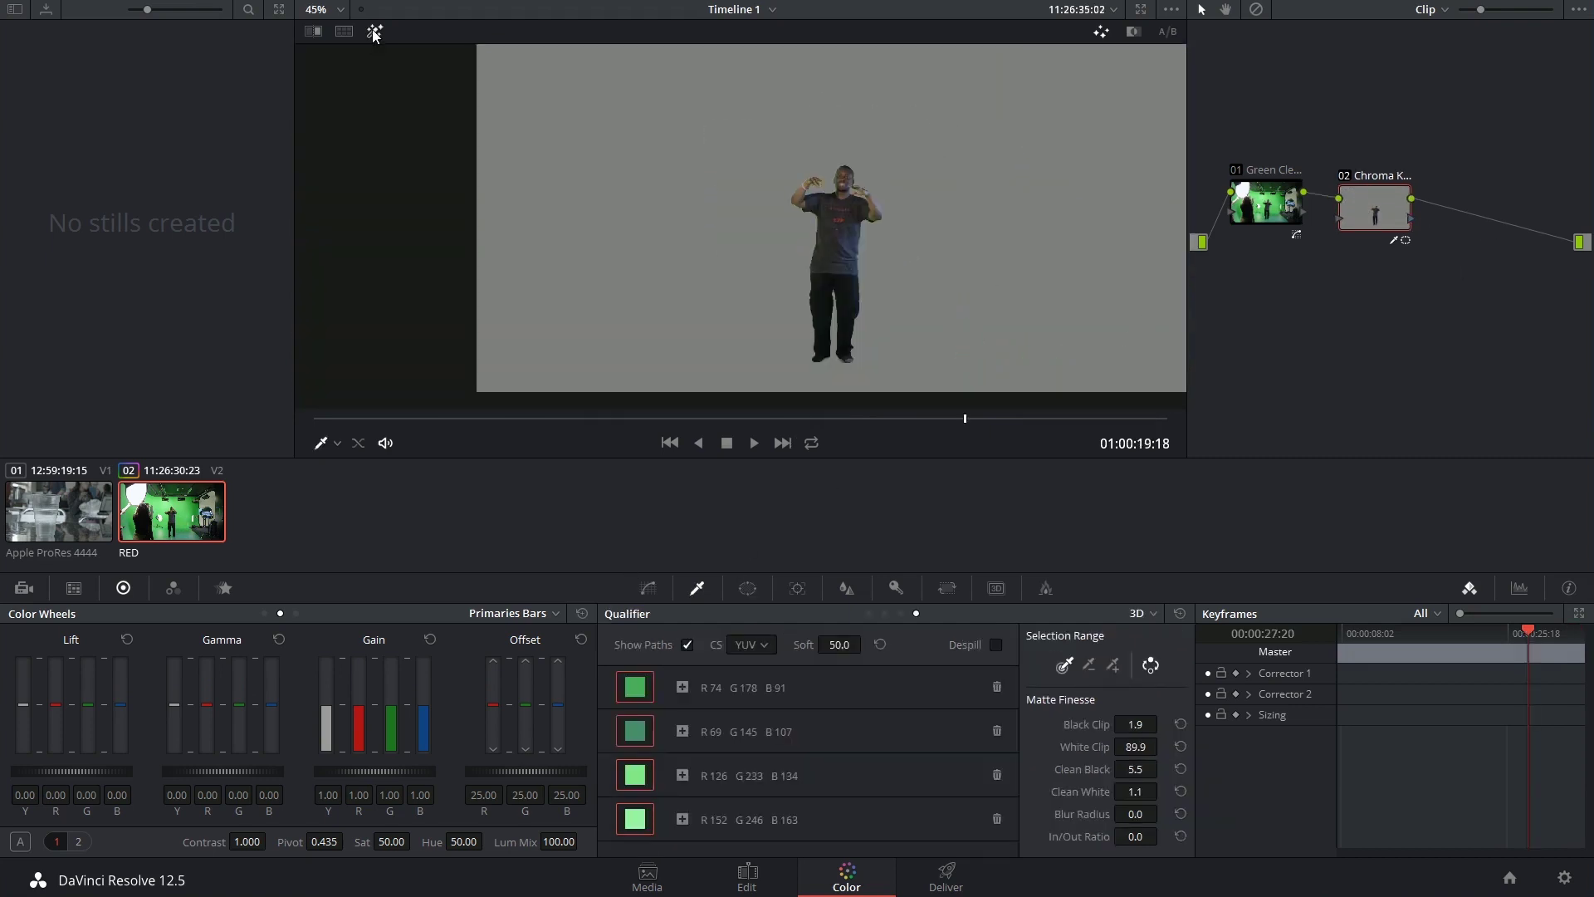
- Turn off the highlight view and add an alpha output to the node graph
click(374, 30)
right_click(1357, 292)
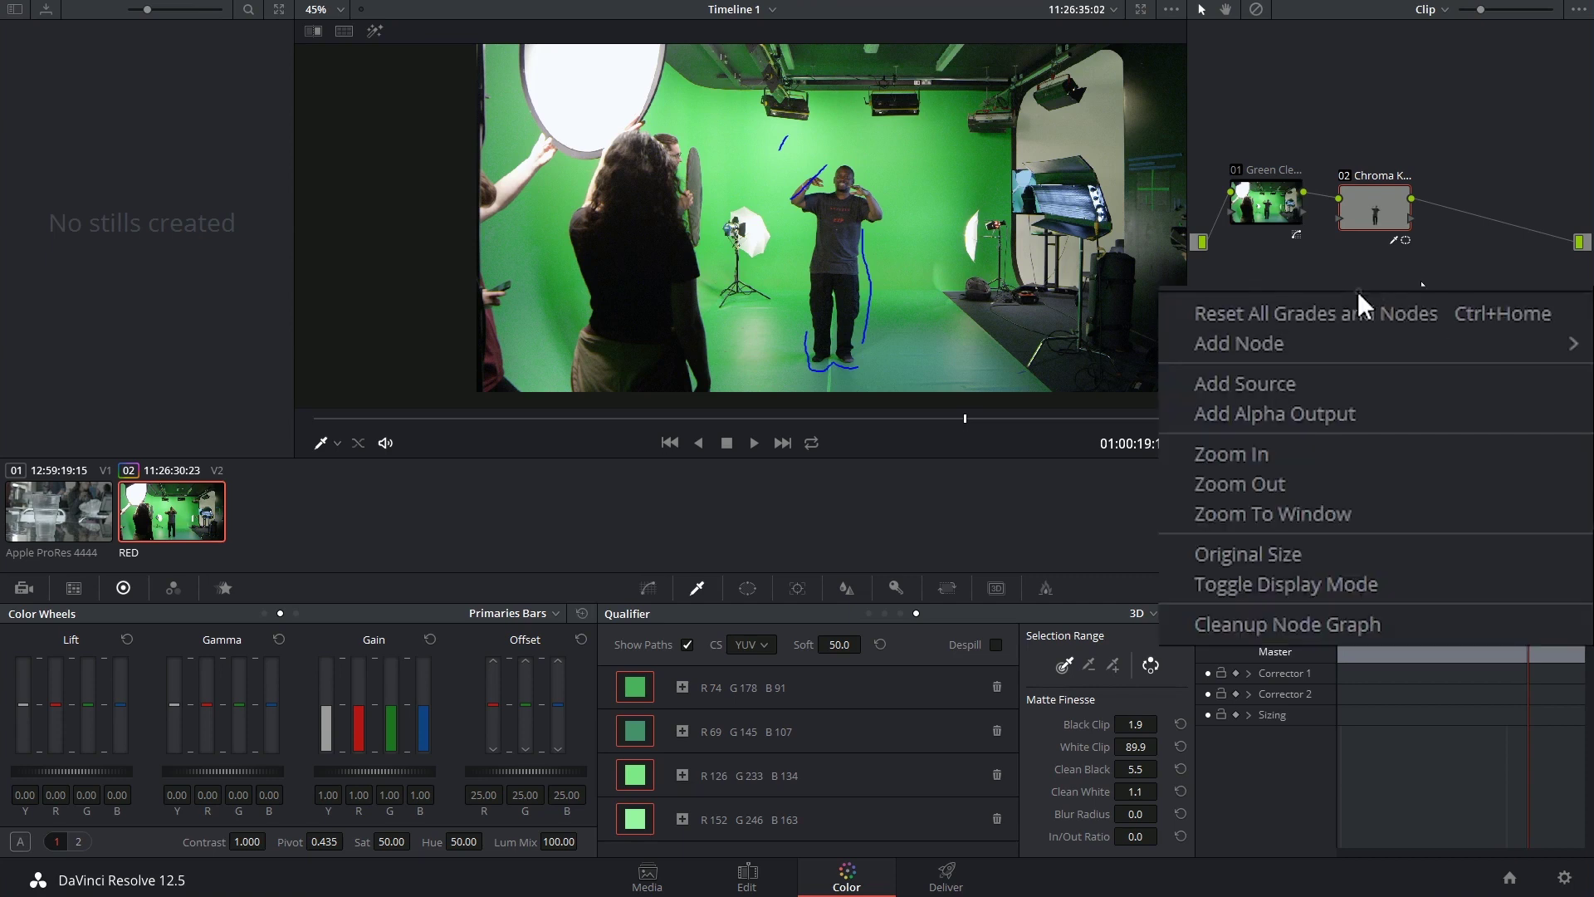
click(1317, 411)
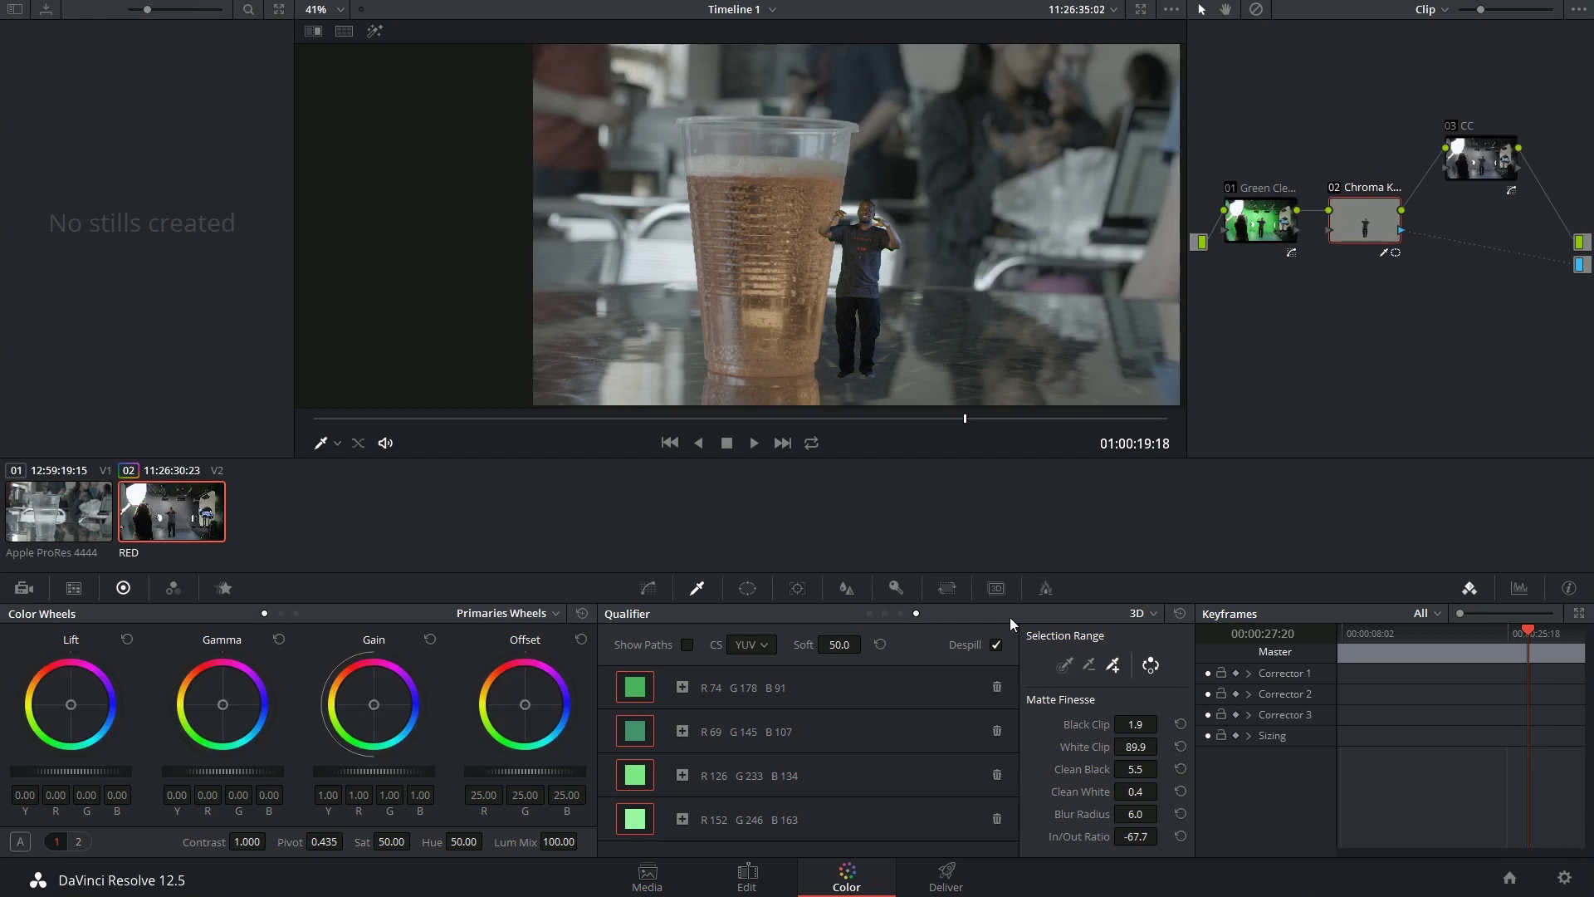
- Input-size the actor to zoom 0.718, pan -253.5, tilt -88 so it stands inside the cup
click(947, 589)
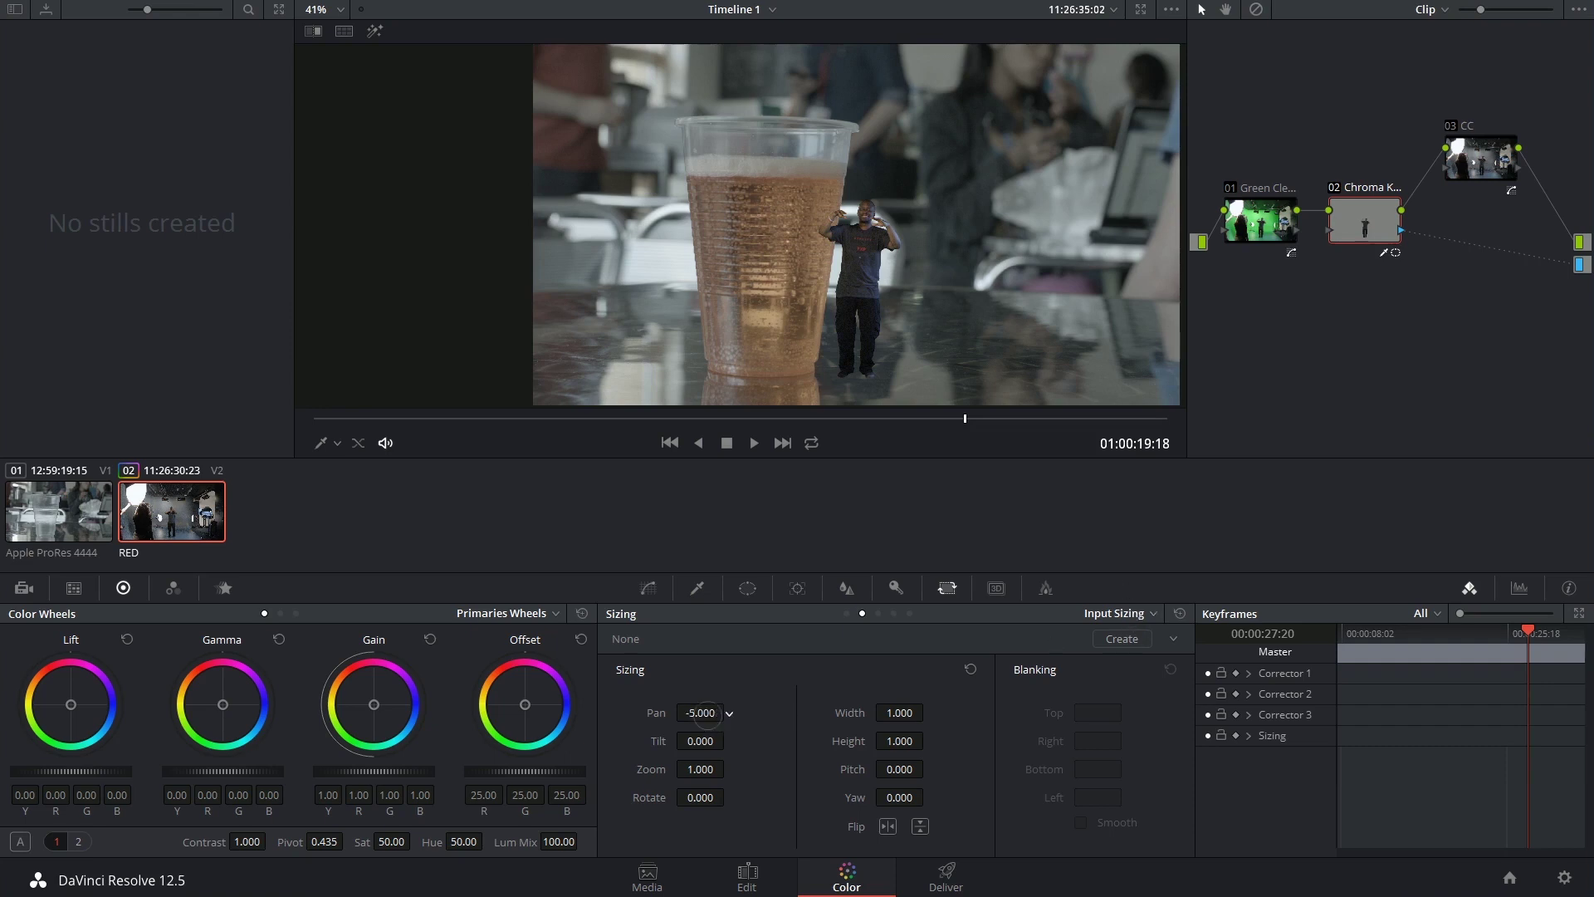
drag(704, 713, 707, 713)
mouse_move(700, 769)
mouse_down()
mouse_move(746, 767)
mouse_move(716, 741)
mouse_up()
click(468, 420)
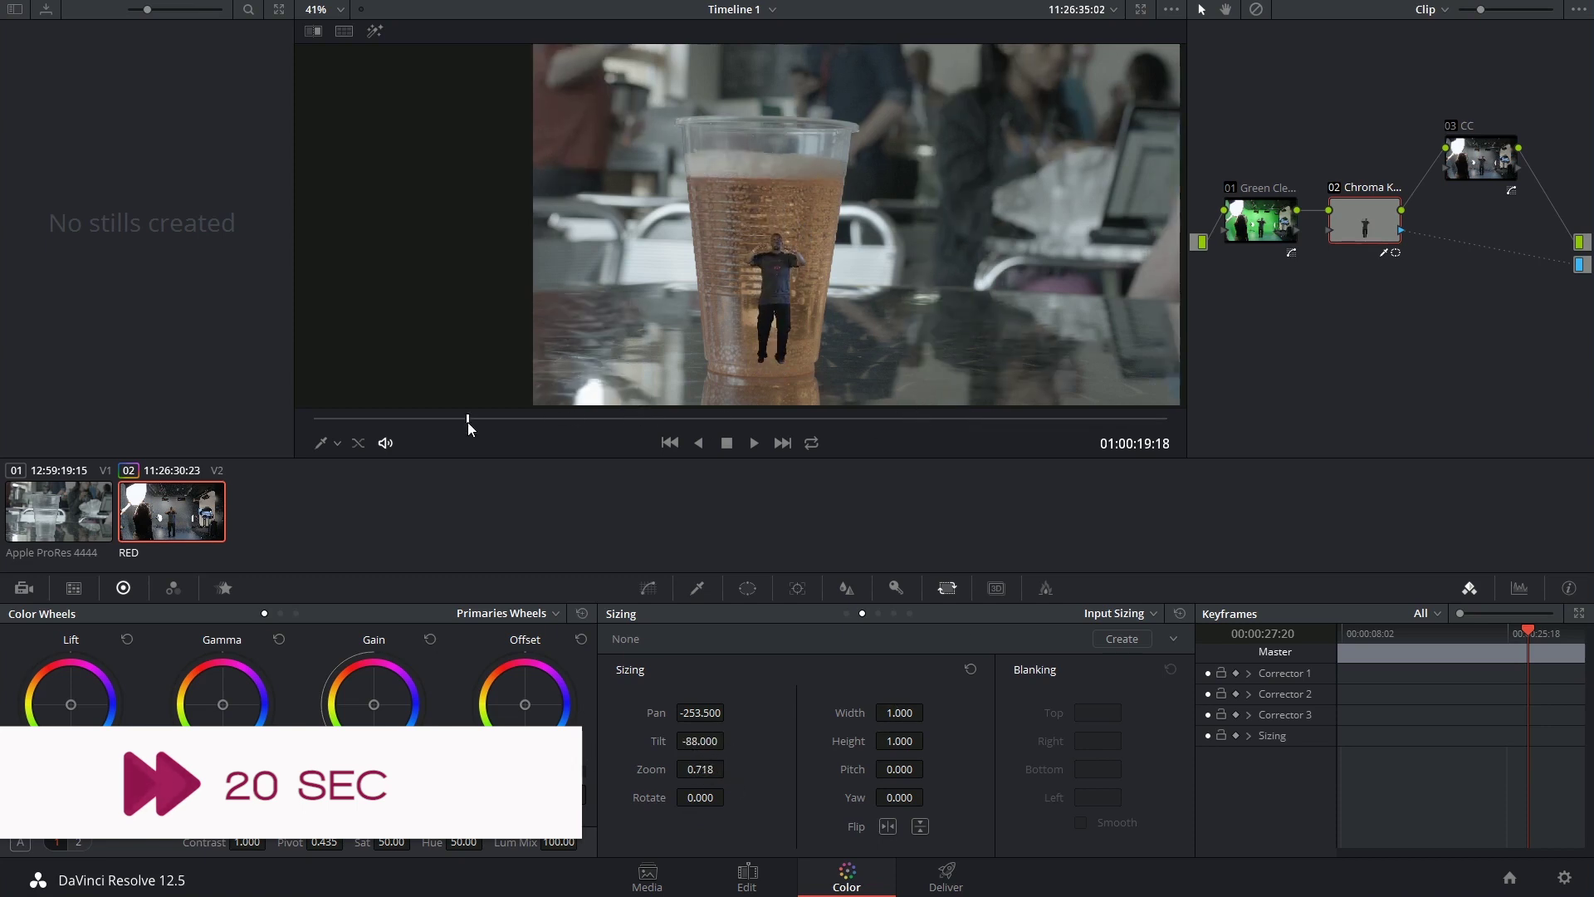
key(Home)
- Composite the actor clip over the cup in Hardlight mode, then return to the matte Blur controls
click(1117, 614)
click(1116, 647)
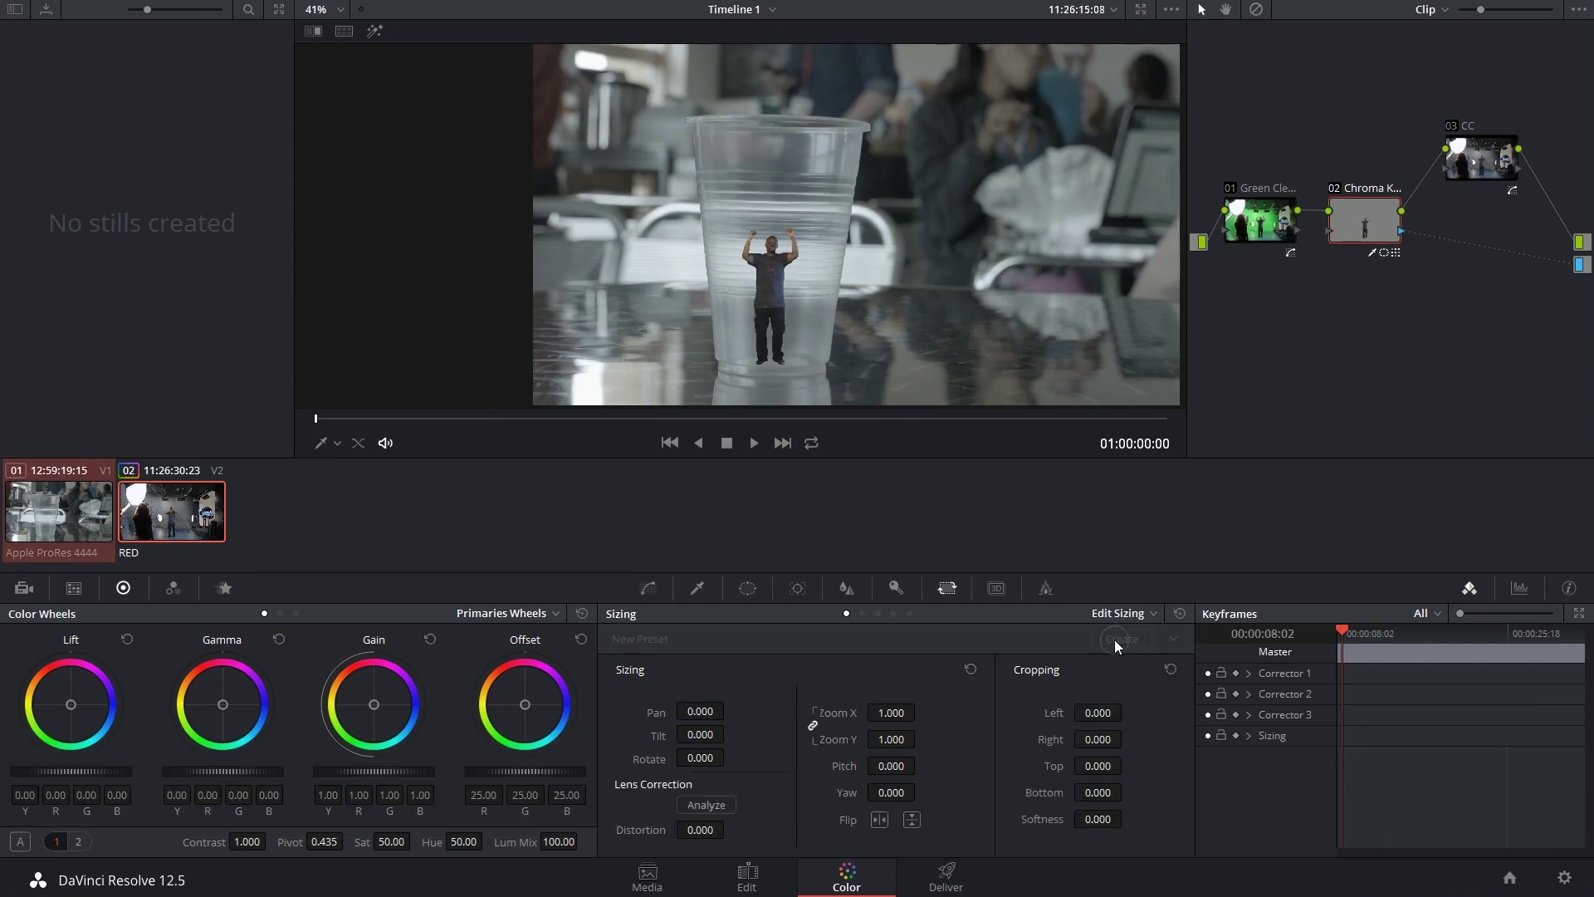
click(778, 869)
scroll(1403, 76, down, 4)
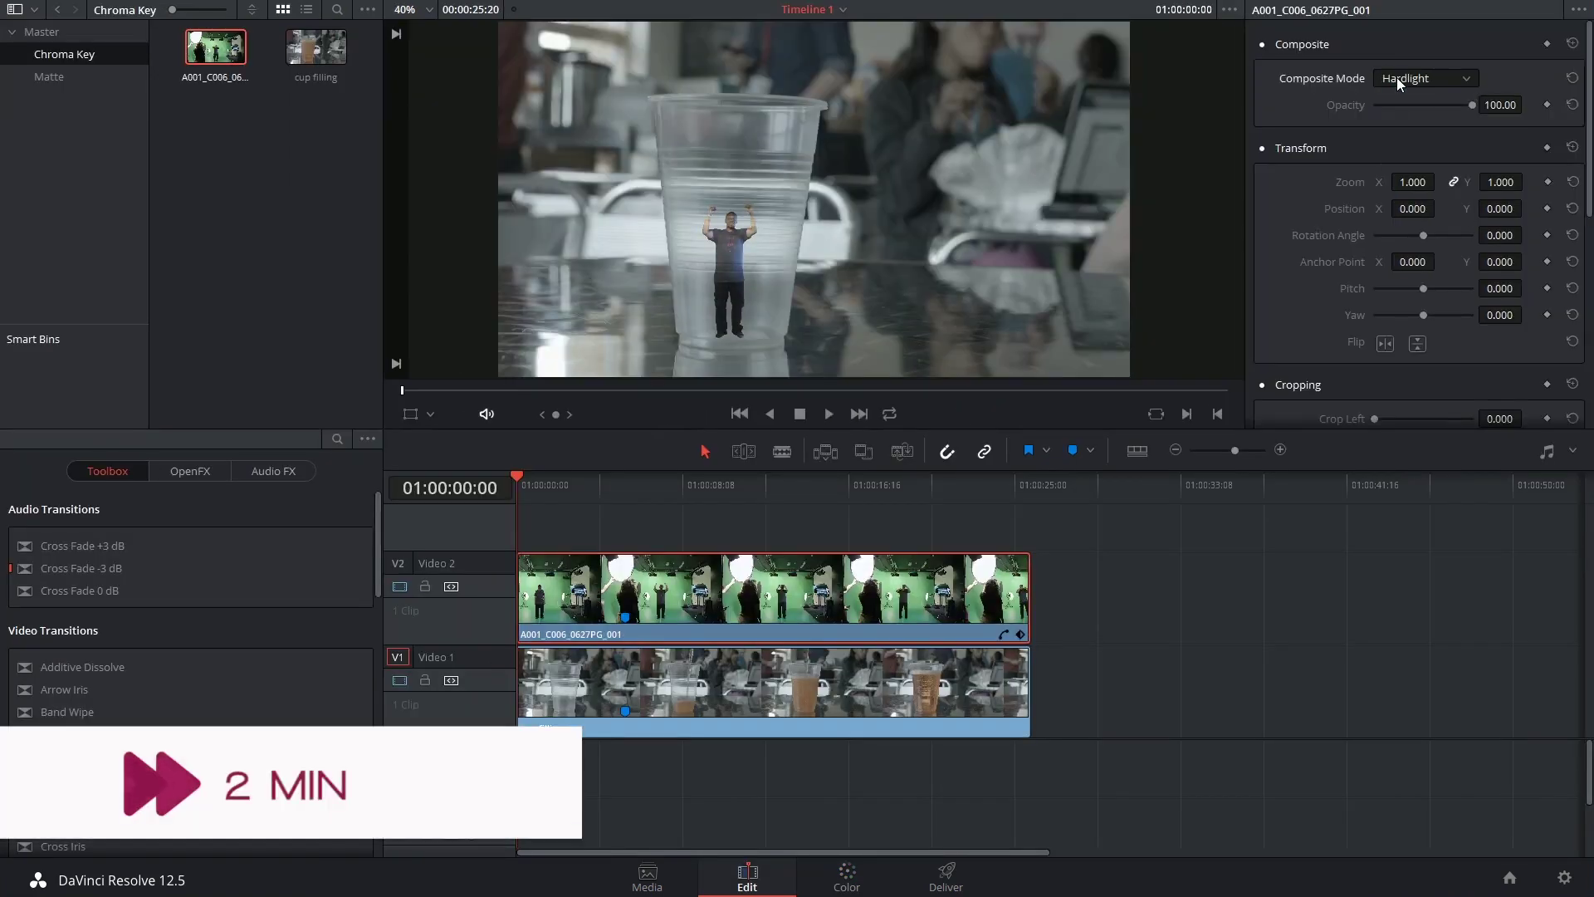
scroll(1423, 81, down, 2)
click(1422, 78)
click(1422, 228)
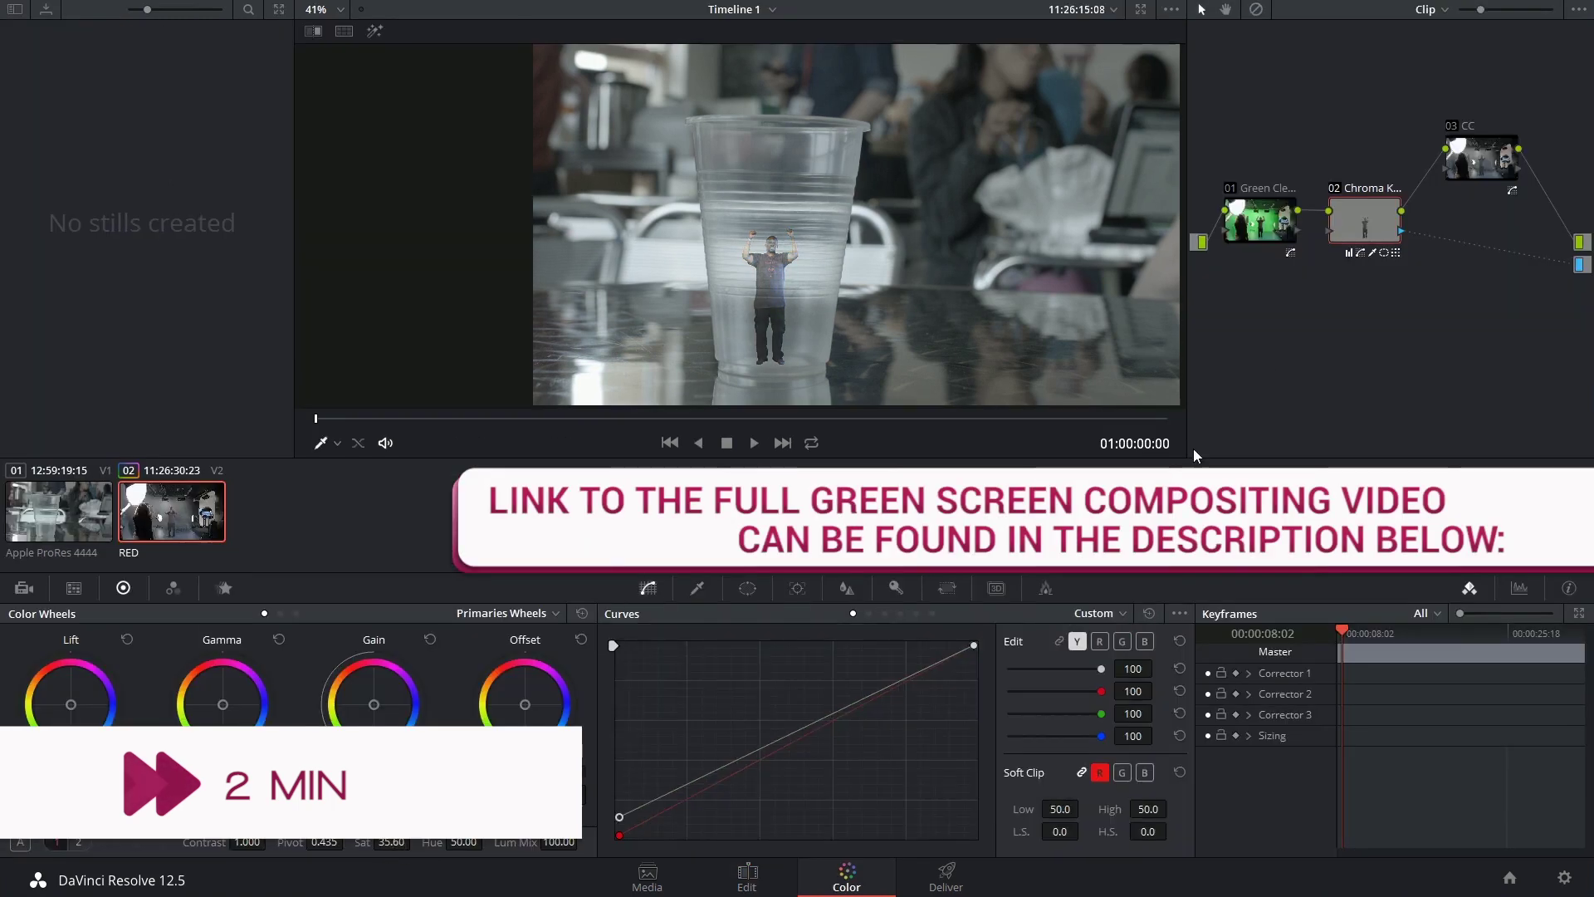
click(847, 588)
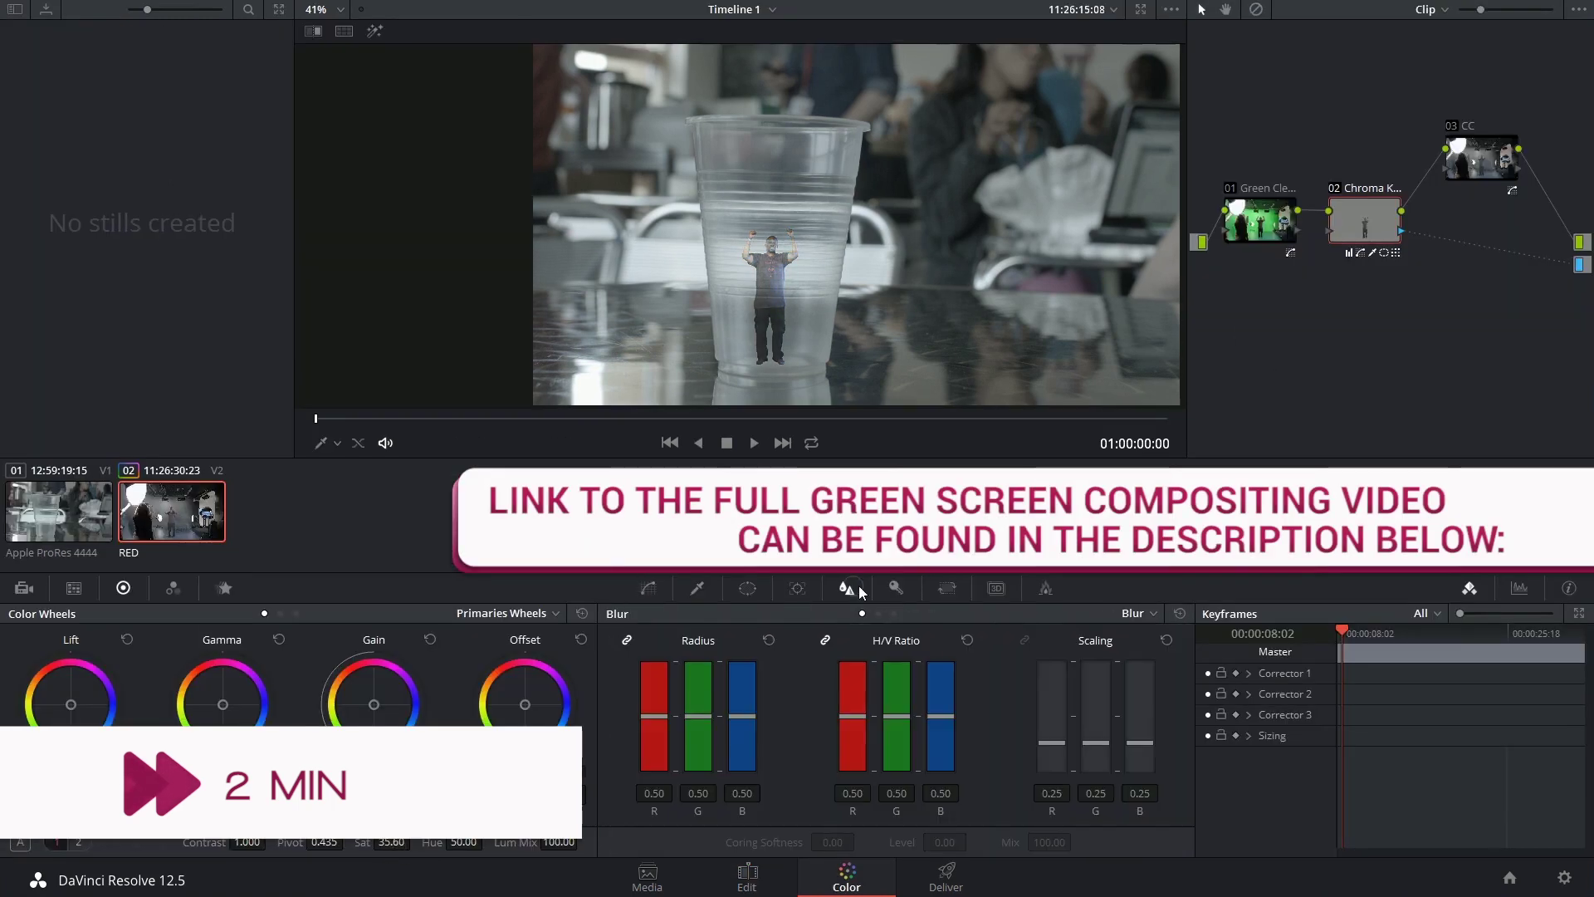